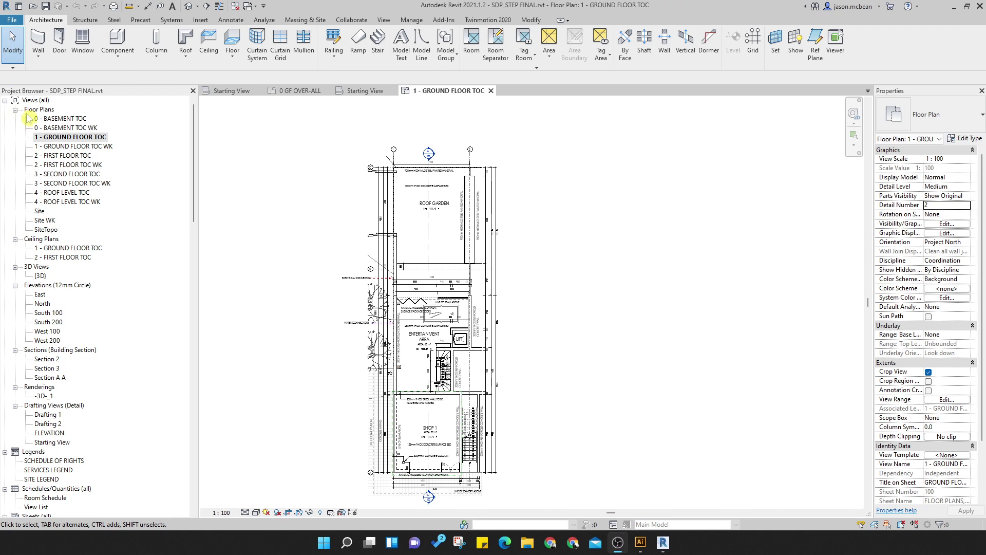
pyautogui.scroll(-3, 505, 375)
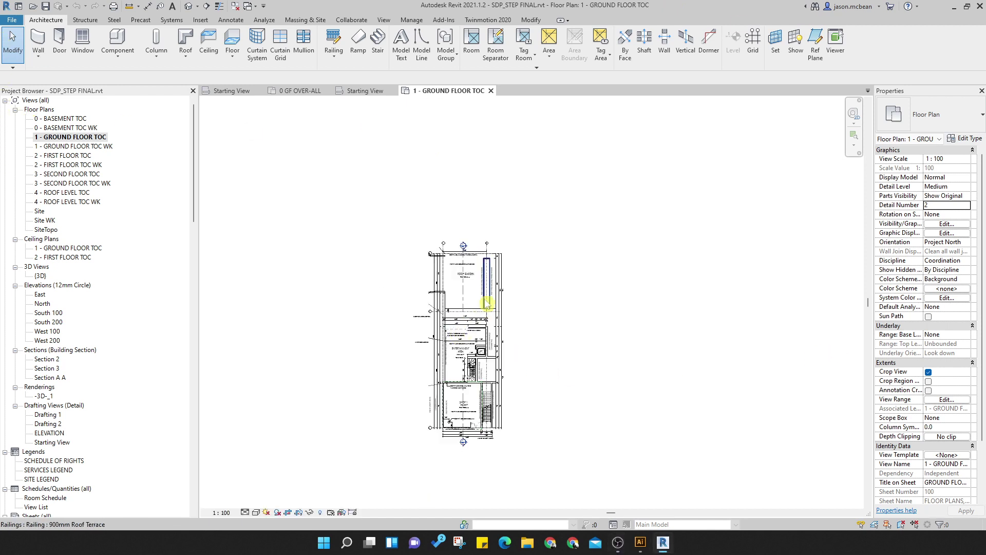
pyautogui.scroll(3, 423, 418)
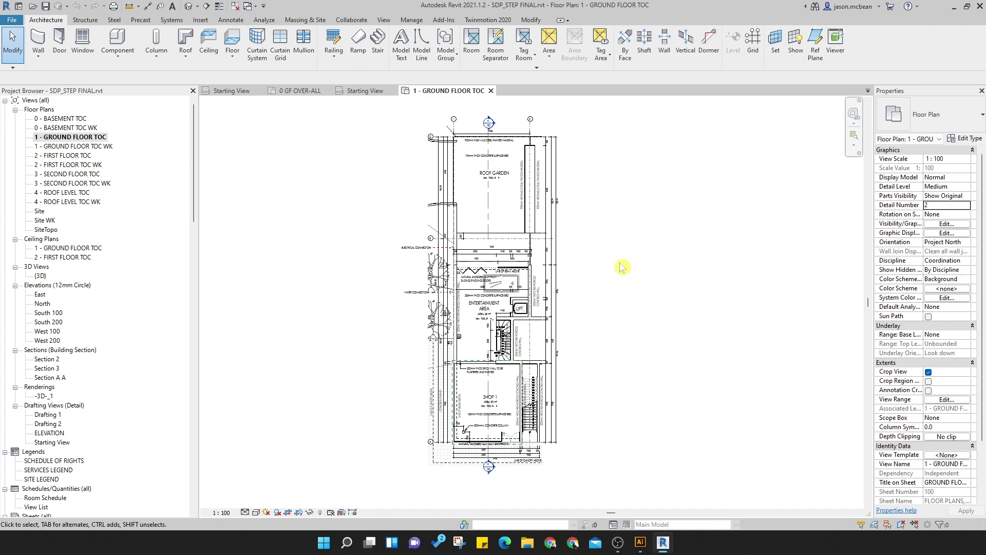
pyautogui.scroll(1, 621, 267)
pyautogui.scroll(-1, 622, 268)
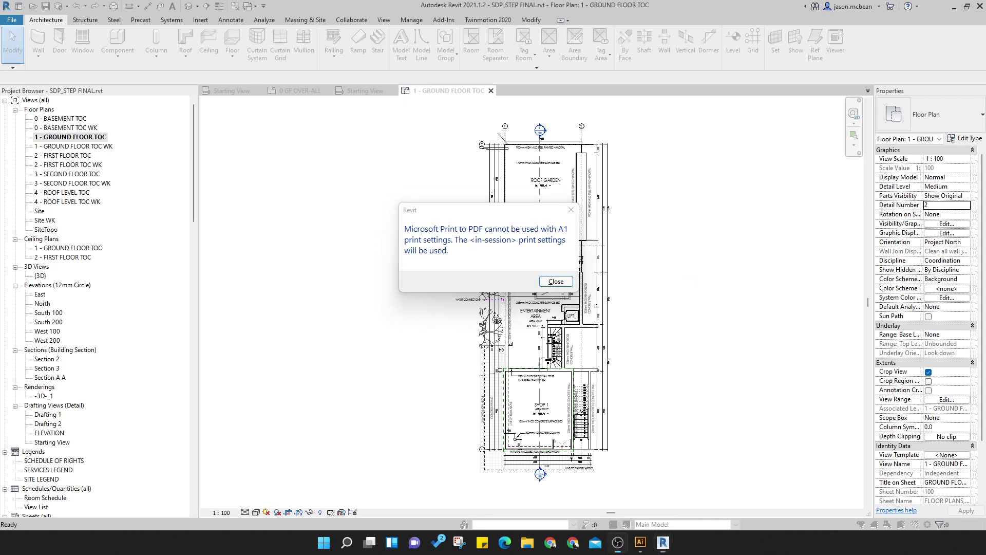
# Start a print of the ground floor plan view and choose Adobe PDF as the printer
pyautogui.press('Return')
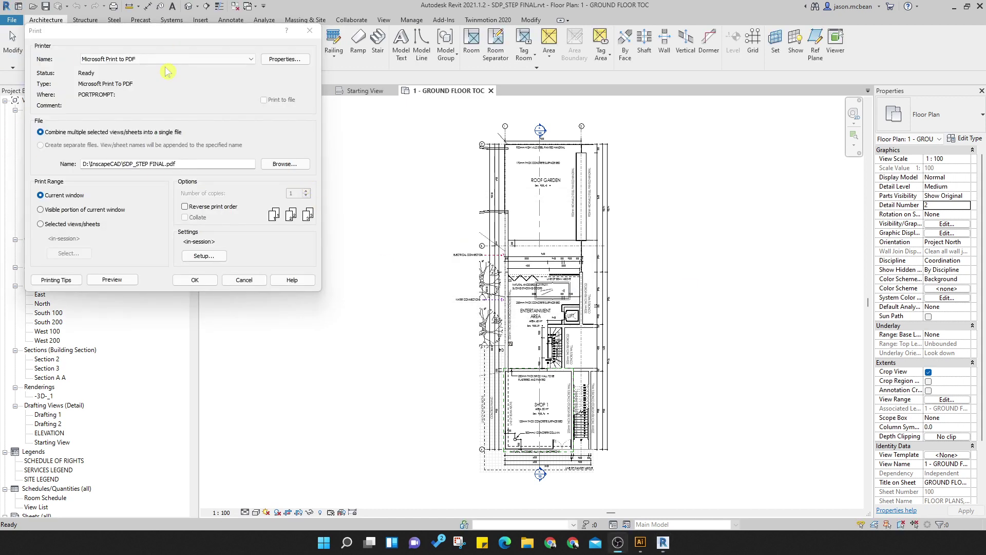
pyautogui.click(116, 58)
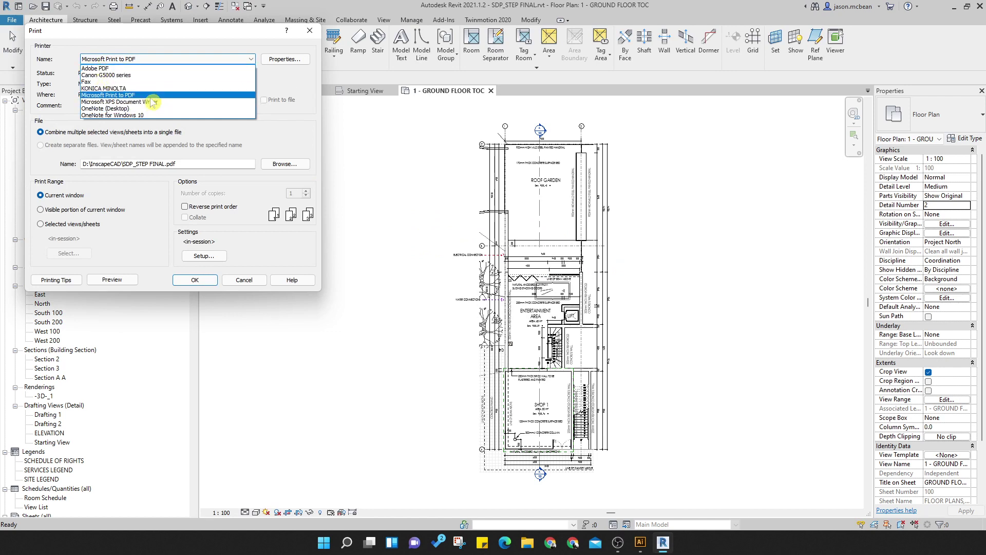
pyautogui.click(105, 68)
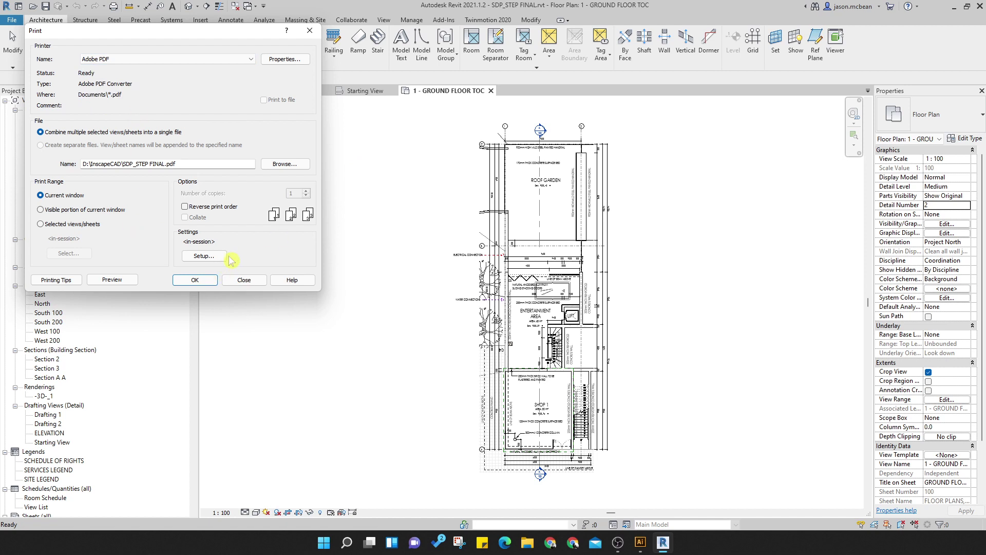
# Apply the saved A1 print setup to the print job
pyautogui.click(217, 261)
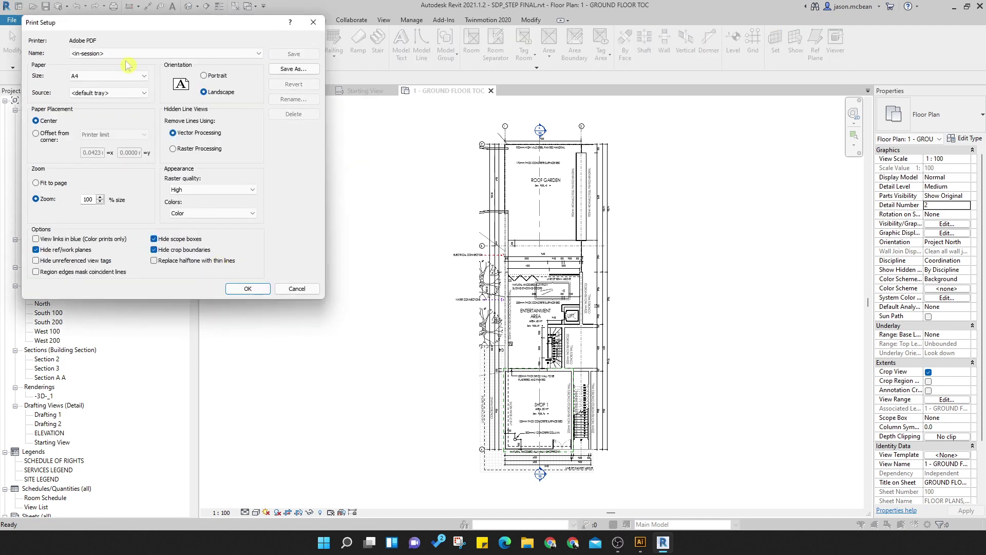
pyautogui.click(128, 54)
pyautogui.click(113, 74)
pyautogui.click(247, 288)
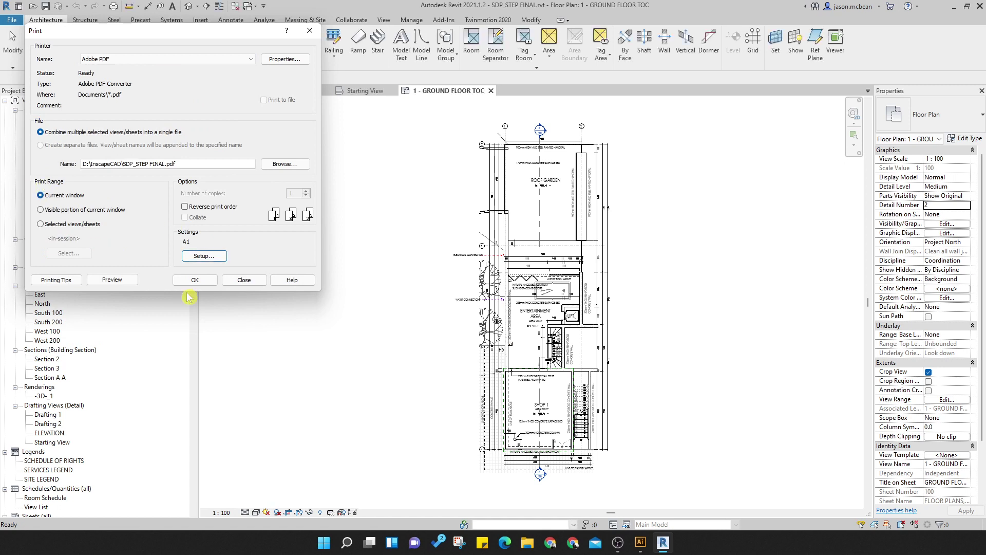
# Preview how the ground floor plan sits on the A1 landscape page, then close the preview
pyautogui.click(112, 280)
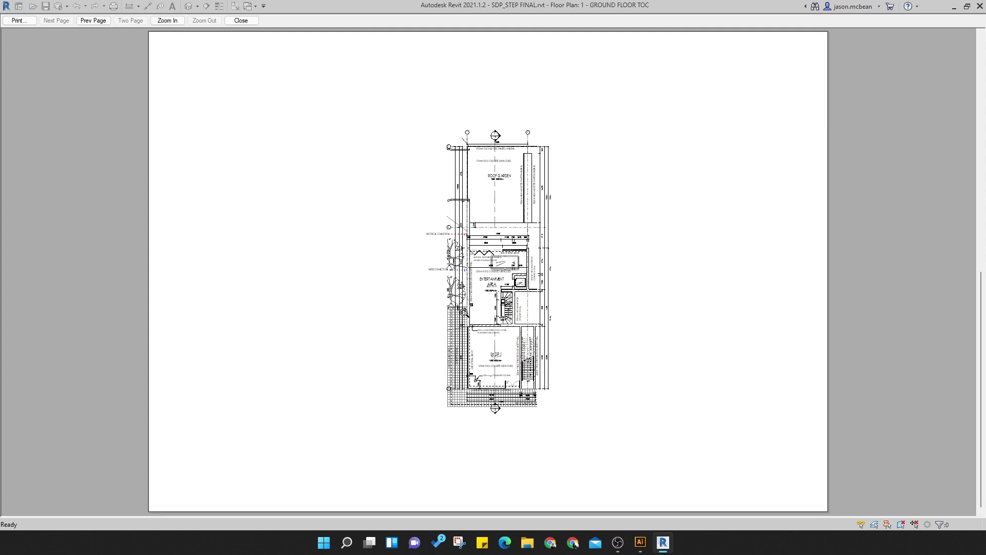
pyautogui.click(167, 21)
pyautogui.click(894, 455)
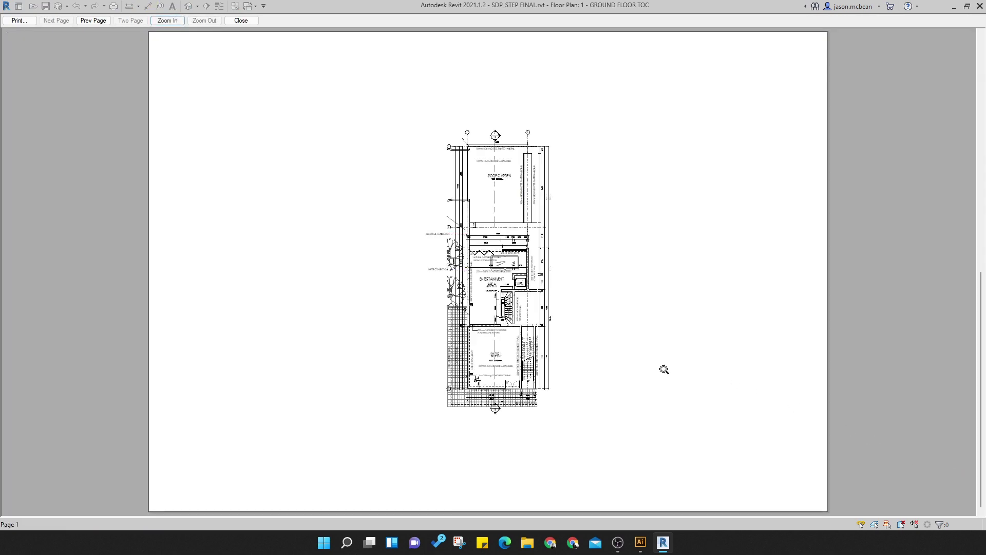
pyautogui.click(487, 348)
pyautogui.click(451, 260)
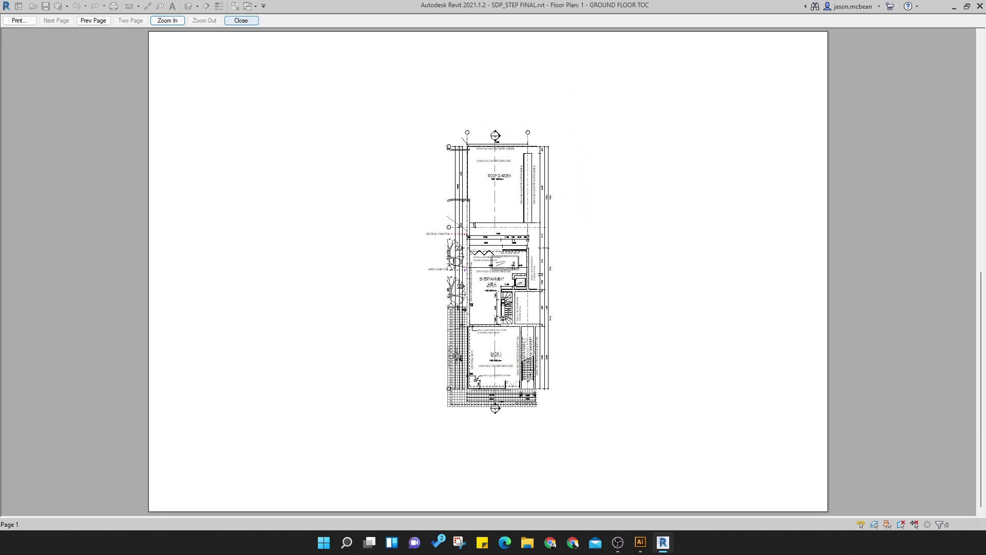
pyautogui.click(241, 20)
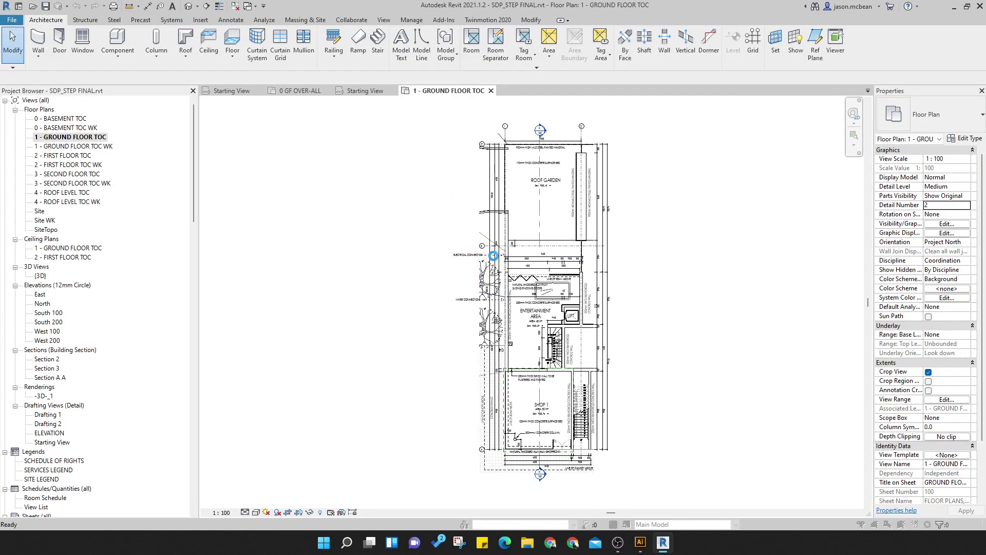
# Reopen the print settings and configure the in-session print setup for A3 paper in portrait orientation
pyautogui.hotkey('ctrl', 'p')
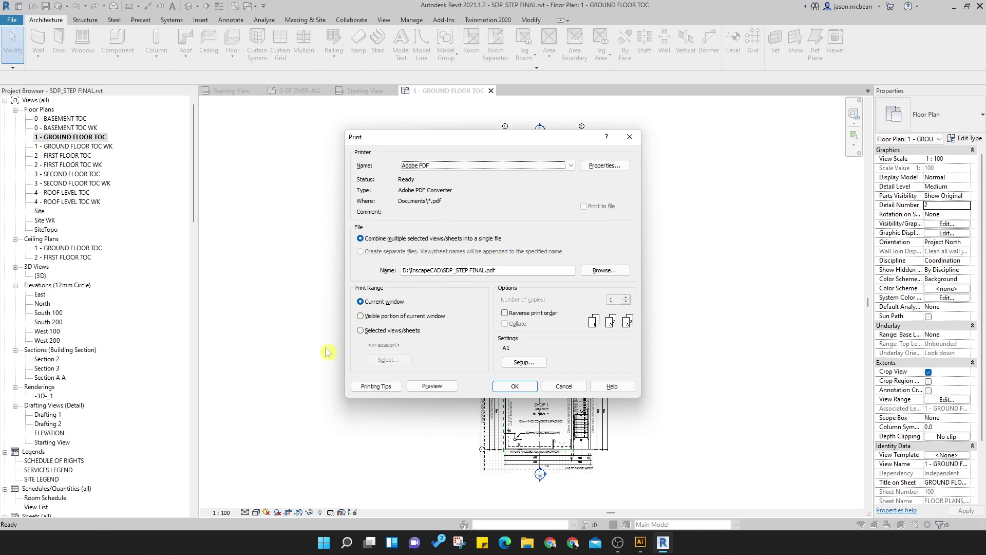
pyautogui.click(522, 362)
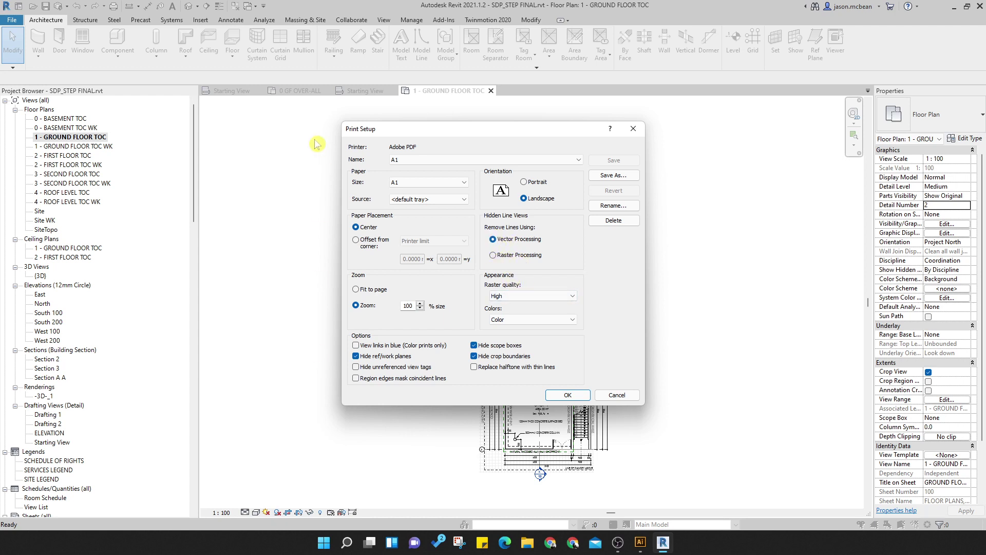
pyautogui.click(447, 184)
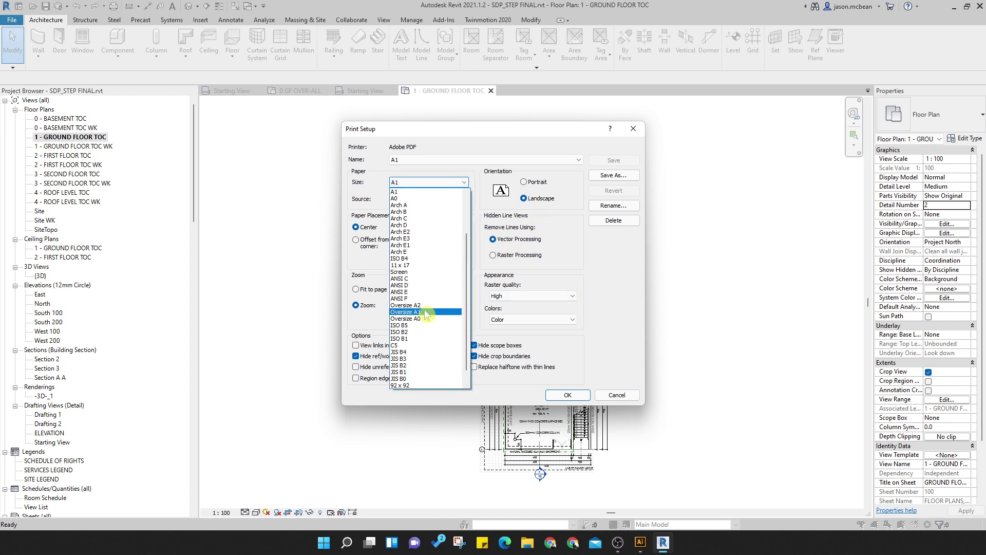
pyautogui.press('Escape')
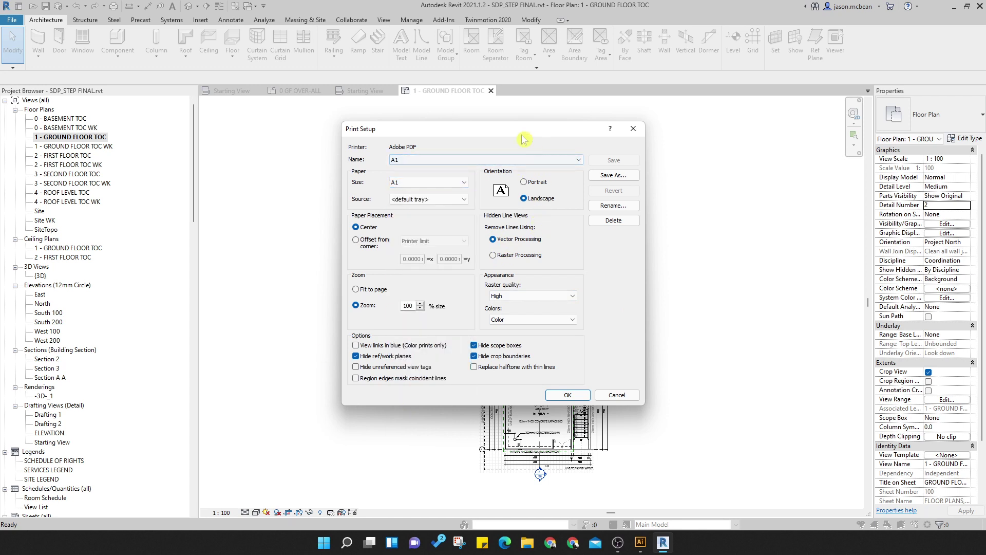
pyautogui.click(494, 159)
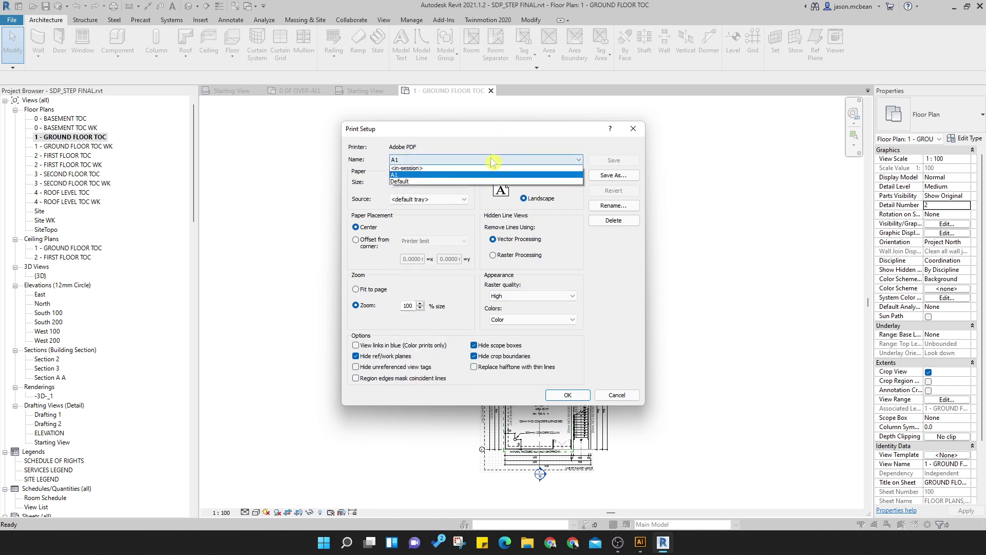
pyautogui.click(418, 166)
pyautogui.click(447, 182)
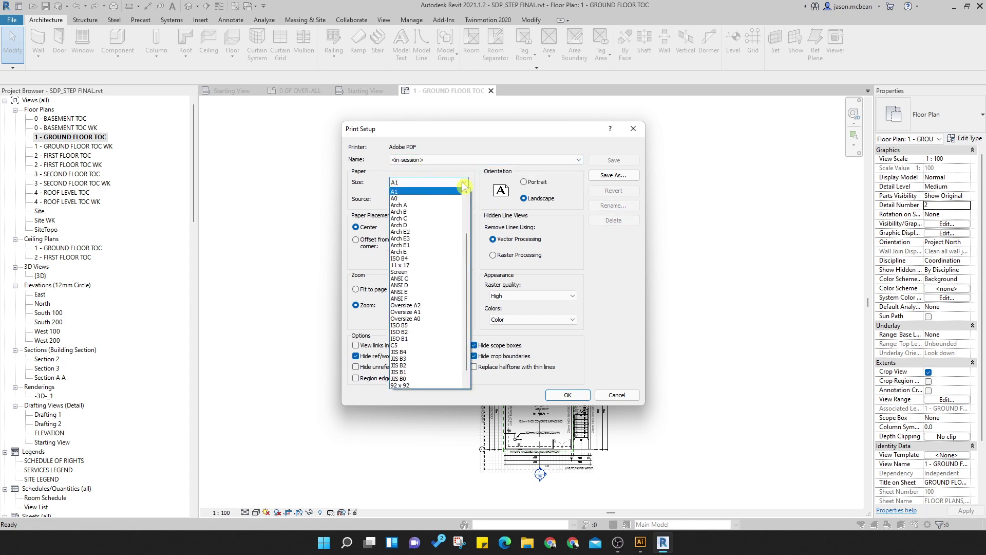
pyautogui.scroll(-2, 437, 336)
pyautogui.scroll(2, 437, 337)
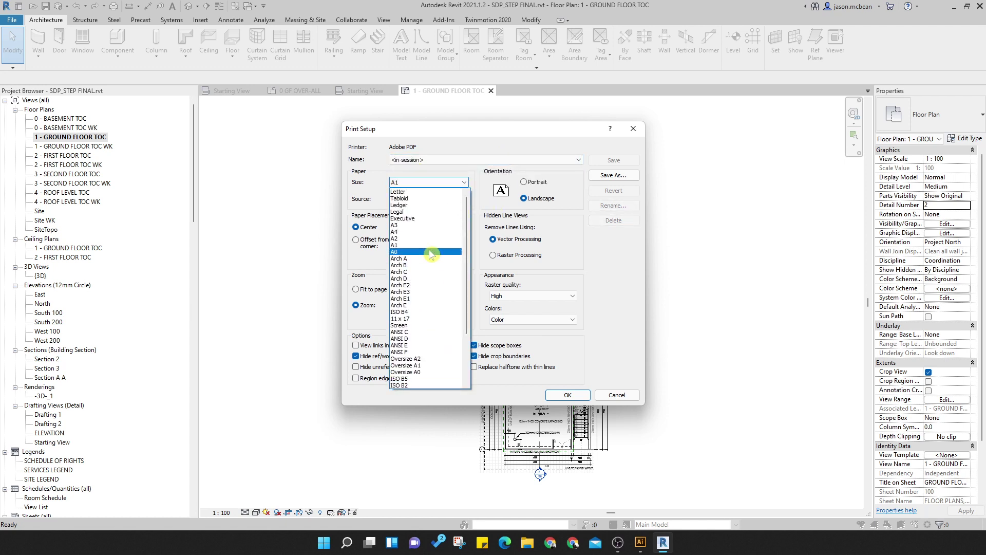
pyautogui.click(416, 227)
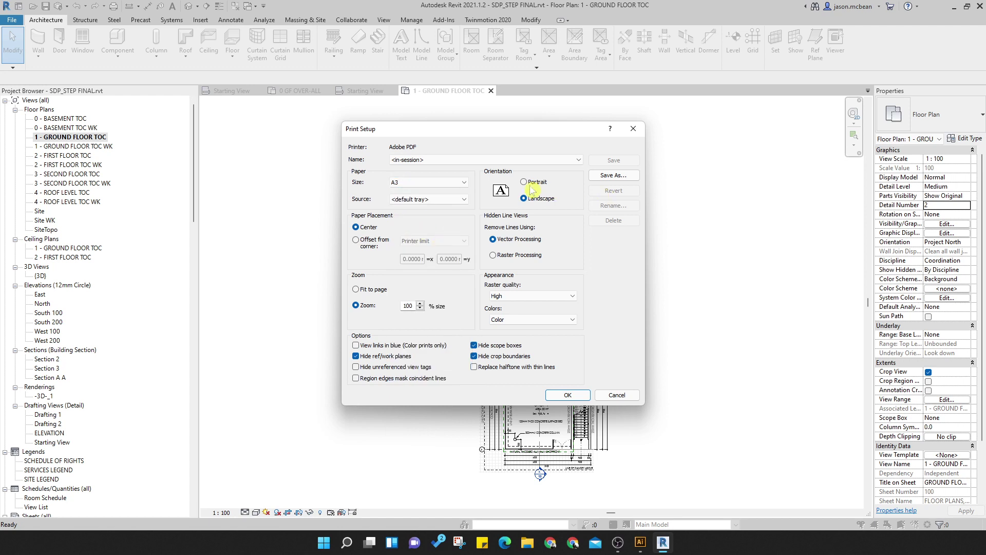
pyautogui.click(560, 396)
pyautogui.click(515, 276)
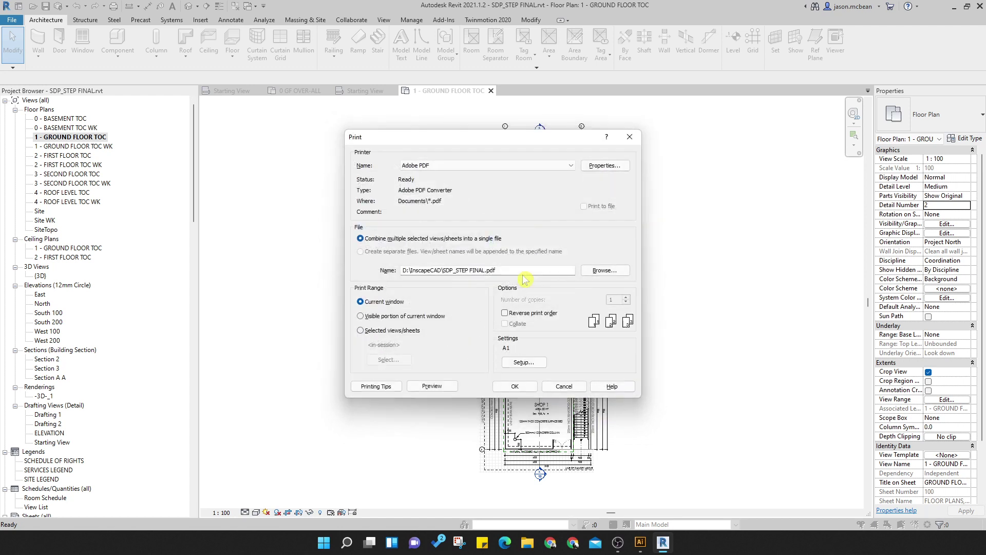
# Preview the ground floor plan on the portrait page, checking the annotations and the lower part of the drawing up close
pyautogui.click(432, 386)
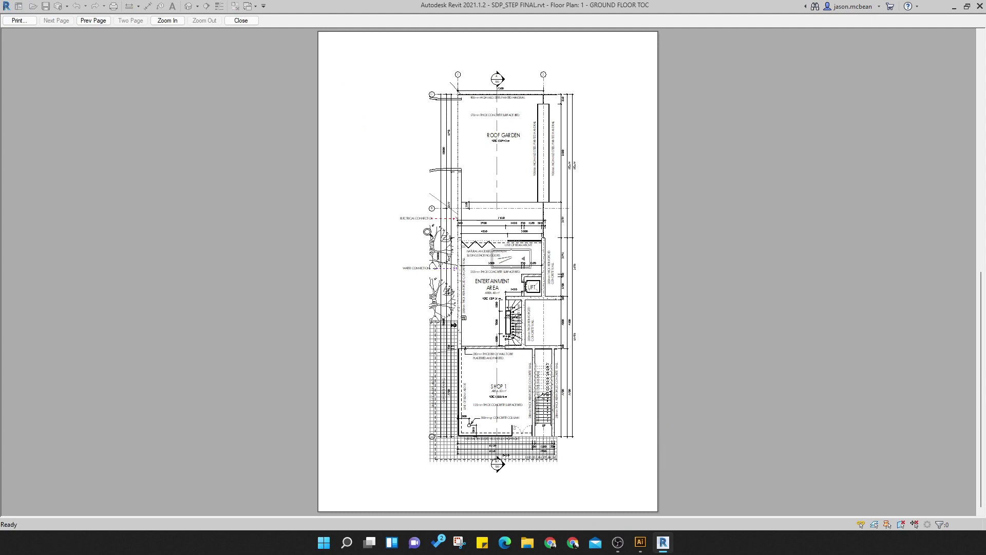
pyautogui.click(167, 20)
pyautogui.click(167, 20)
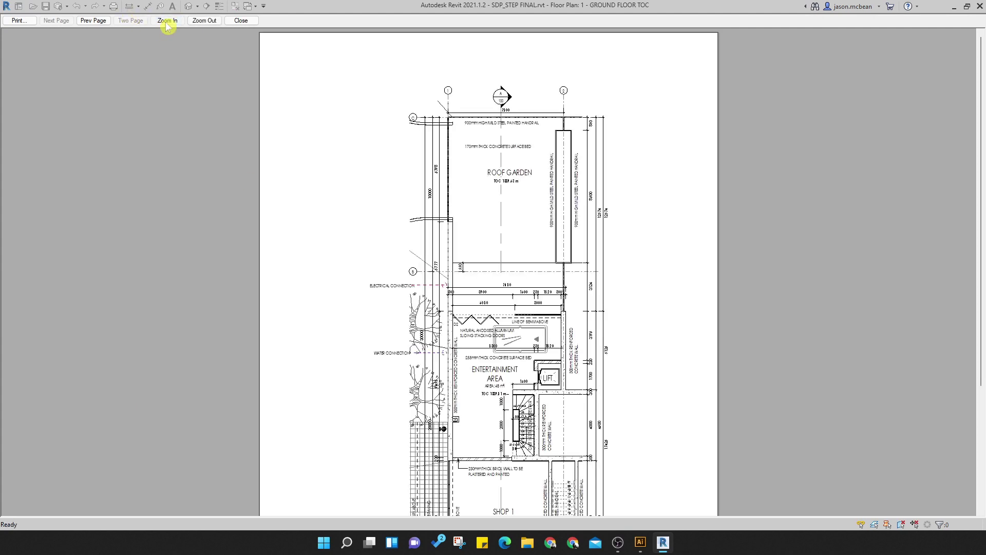
pyautogui.scroll(-5, 526, 450)
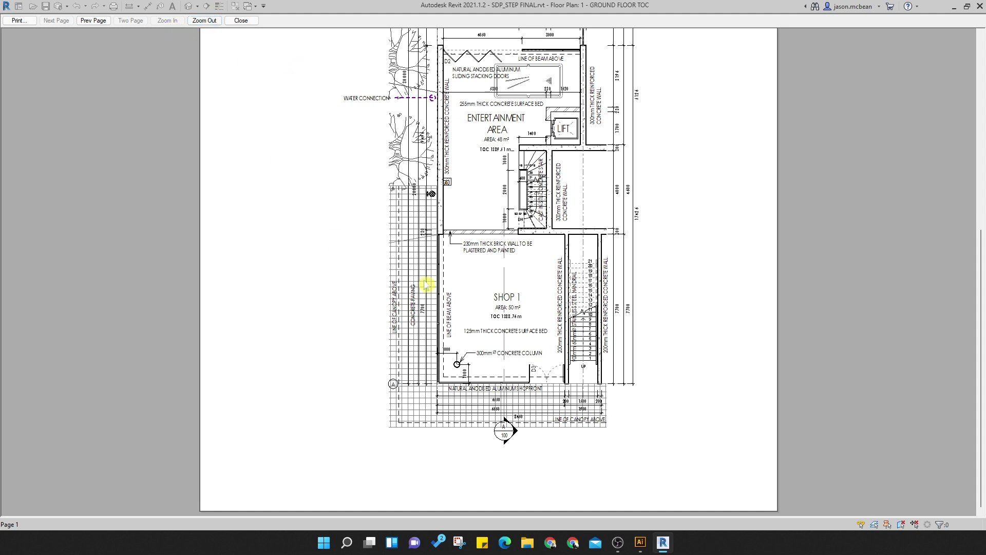
# Print the current view from the preview and save it to the Desktop as SDP_STEP FINAL.pdf
pyautogui.click(19, 21)
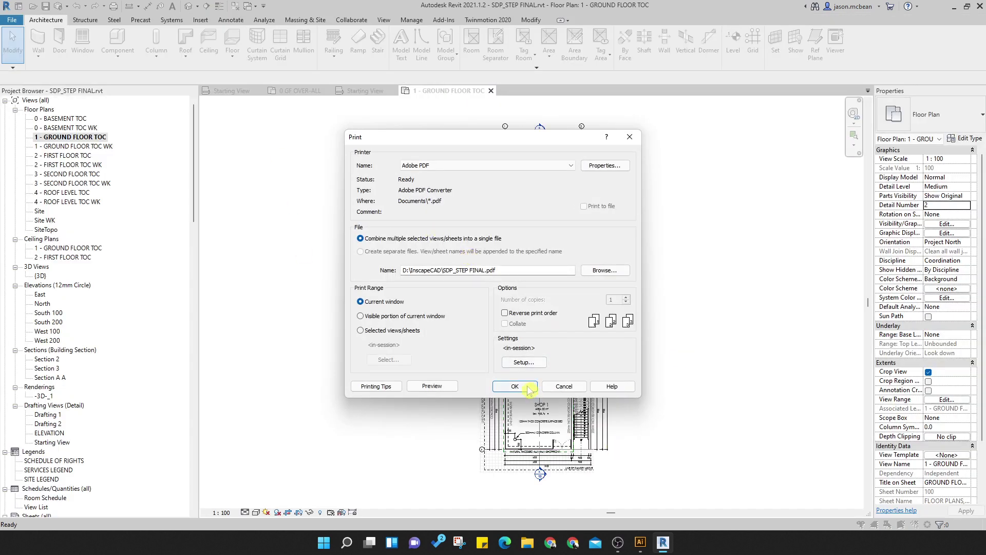
pyautogui.click(528, 389)
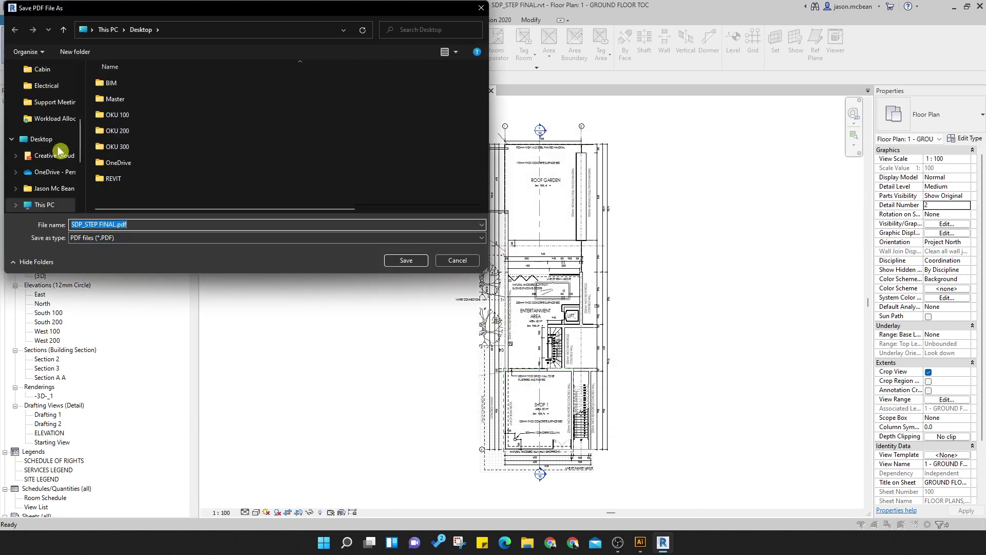
pyautogui.click(407, 260)
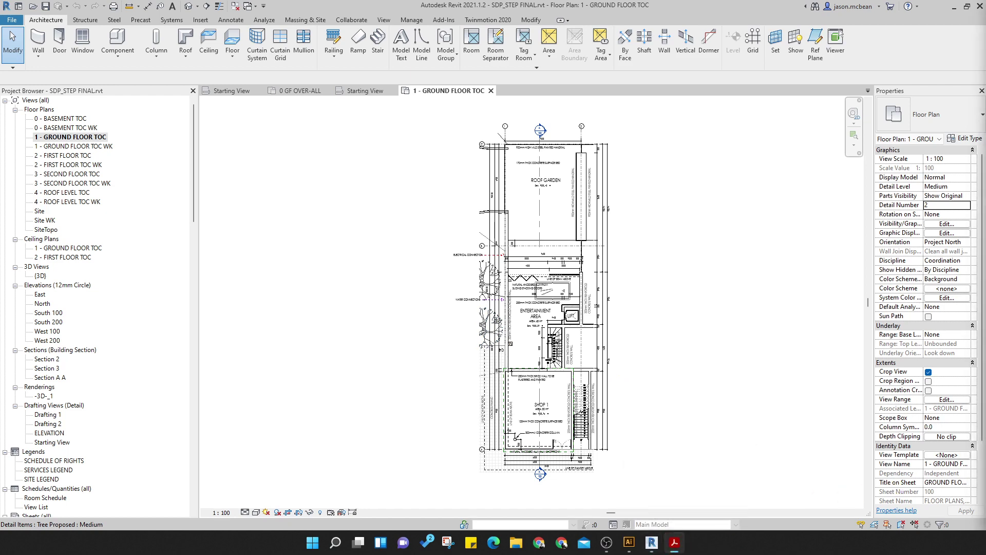
# Switch to Acrobat, examine the line work, dimensions and room labels in SDP_STEP FINAL.pdf, and close Acrobat
pyautogui.hotkey('alt', 'Tab')
pyautogui.moveTo(262, 97); pyautogui.dragTo(238, 22)
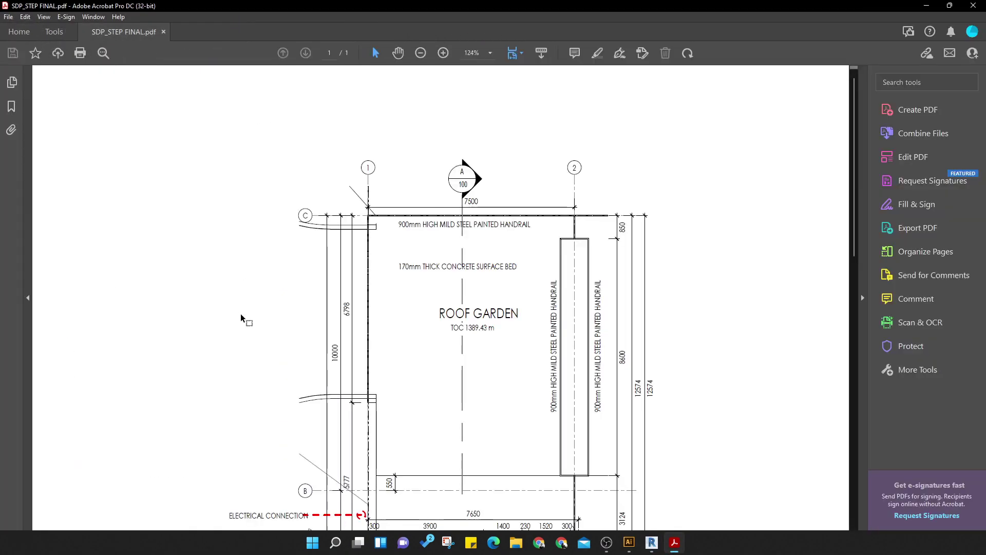
pyautogui.scroll(-3, 530, 208)
pyautogui.keyDown('ctrl'); pyautogui.scroll(4, 510, 294); pyautogui.keyUp('ctrl')
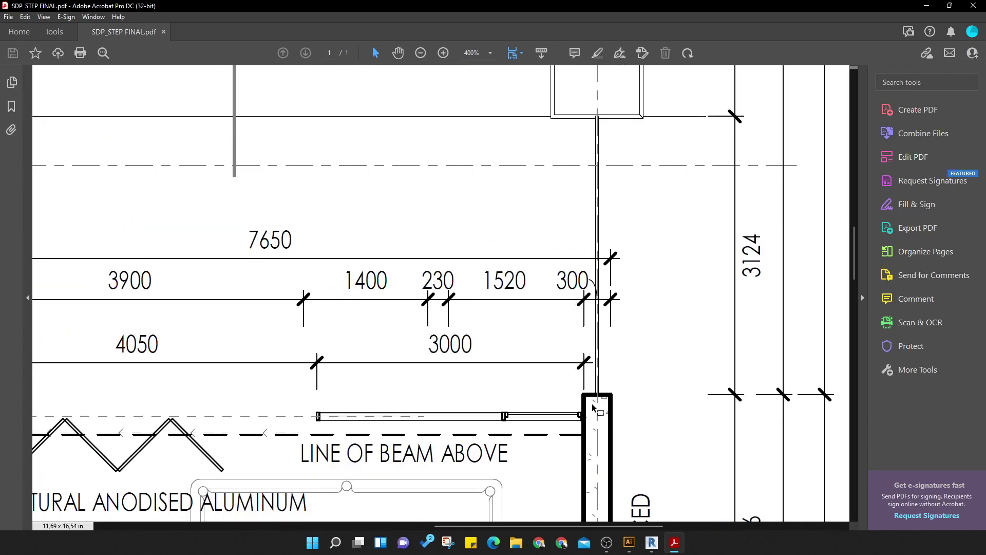
pyautogui.scroll(-6, 510, 294)
pyautogui.keyDown('ctrl'); pyautogui.scroll(-4, 543, 287); pyautogui.keyUp('ctrl')
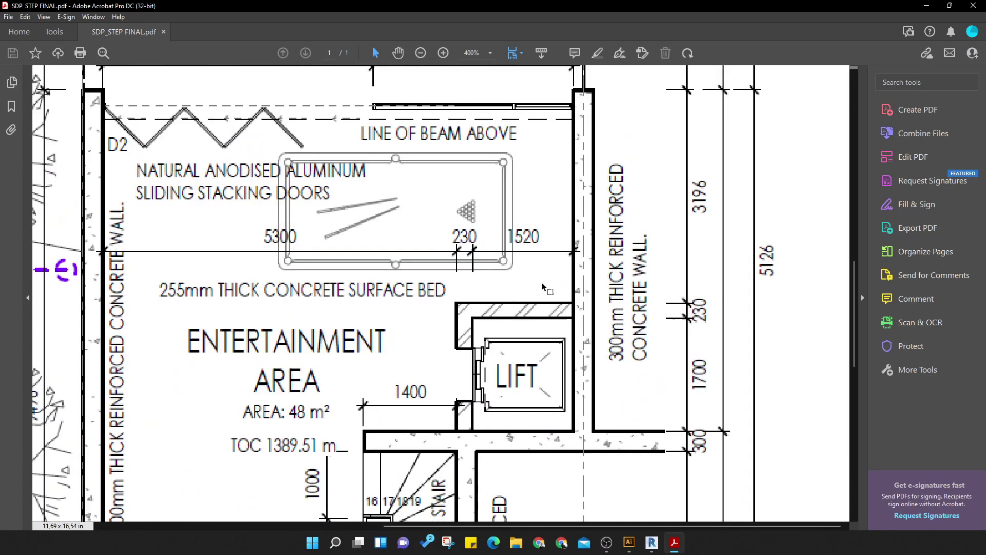
pyautogui.keyDown('ctrl'); pyautogui.scroll(-3, 442, 352); pyautogui.keyUp('ctrl')
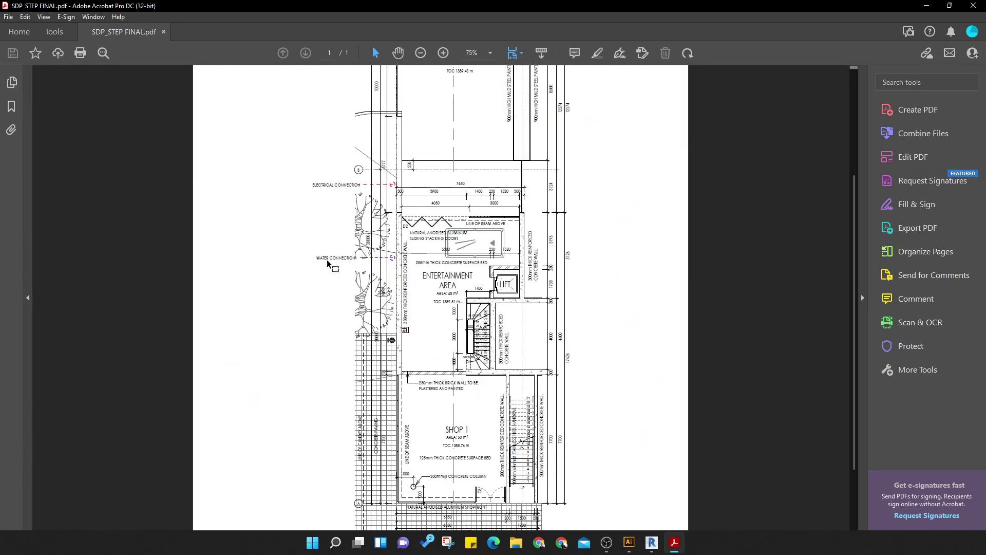
pyautogui.keyDown('ctrl'); pyautogui.scroll(3, 437, 358); pyautogui.keyUp('ctrl')
pyautogui.keyDown('ctrl'); pyautogui.scroll(-4, 437, 358); pyautogui.keyUp('ctrl')
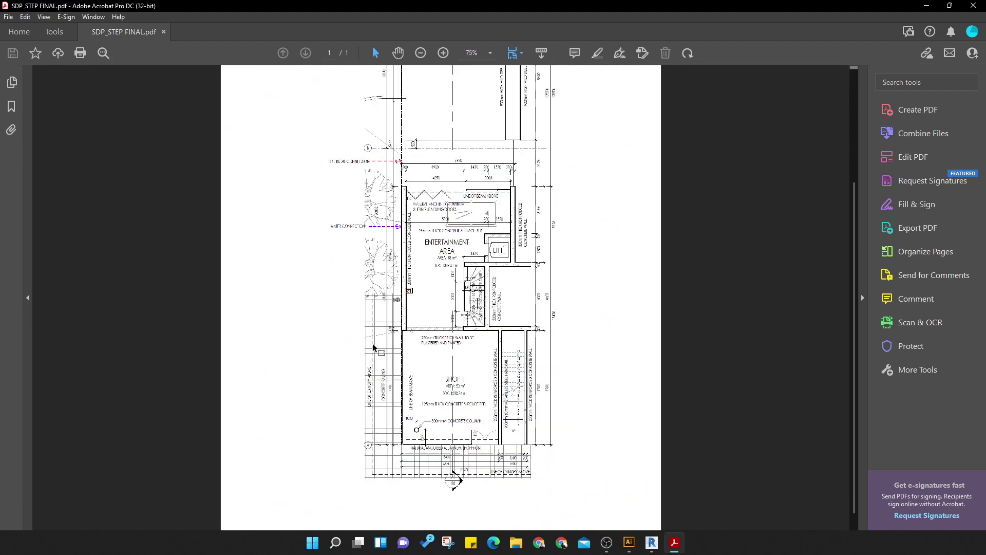
pyautogui.keyDown('ctrl'); pyautogui.scroll(3, 445, 364); pyautogui.keyUp('ctrl')
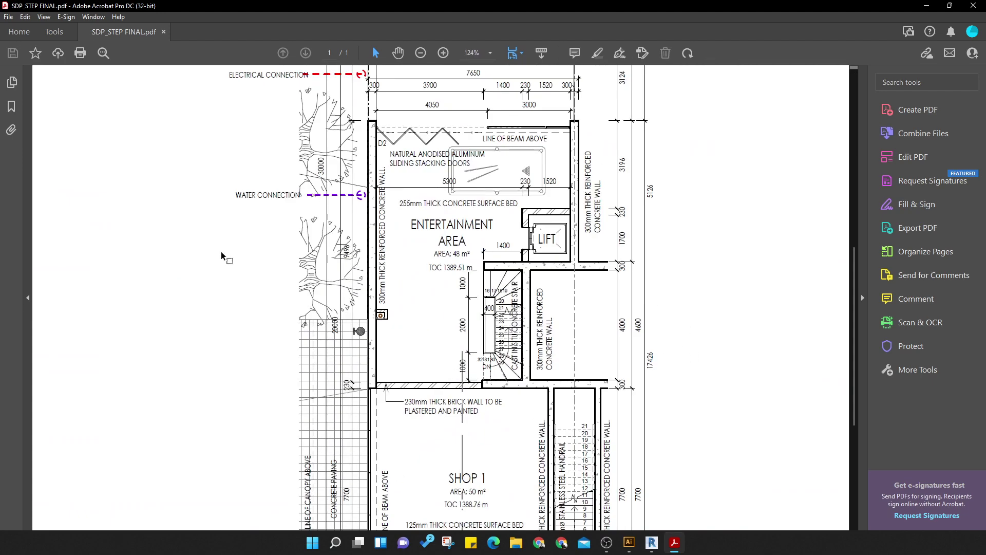
pyautogui.keyDown('ctrl'); pyautogui.scroll(-2, 598, 383); pyautogui.keyUp('ctrl')
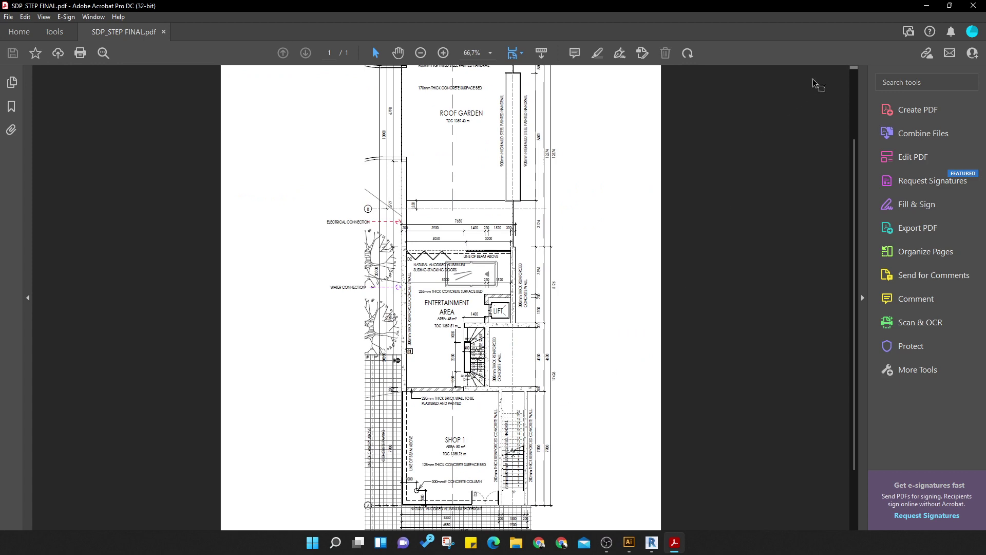
pyautogui.click(974, 6)
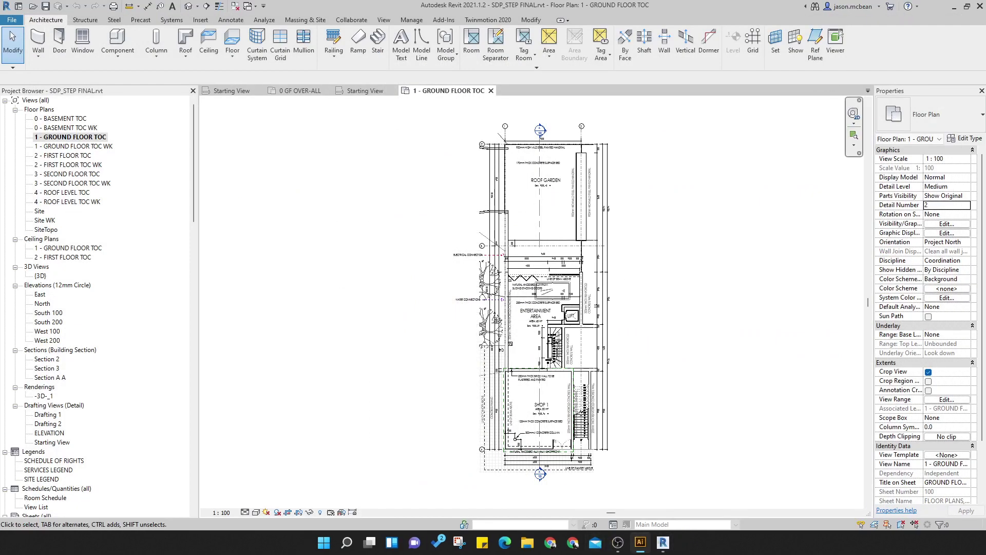
# Switch to Illustrator and maximise its window
pyautogui.hotkey('alt', 'Tab')
pyautogui.moveTo(253, 1); pyautogui.dragTo(360, 2)
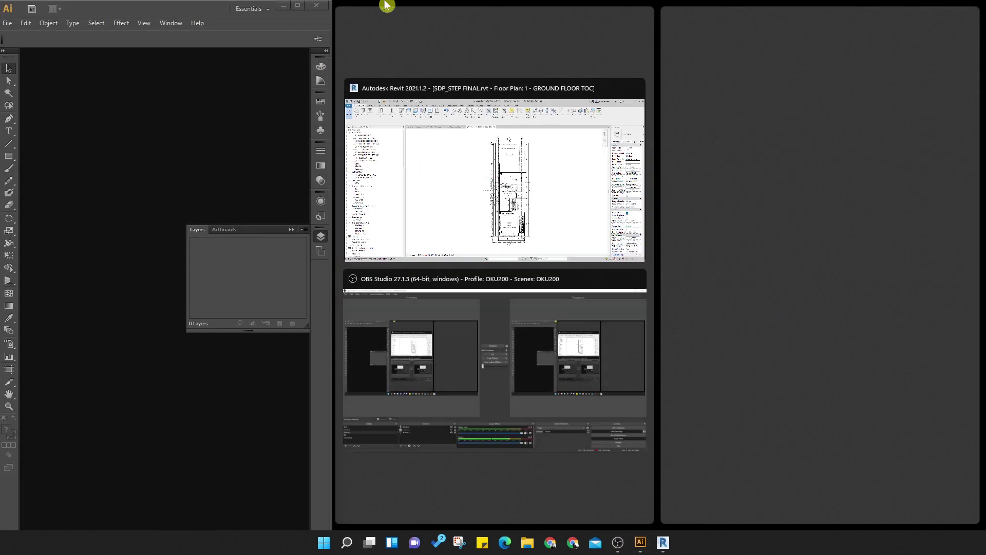
pyautogui.click(298, 6)
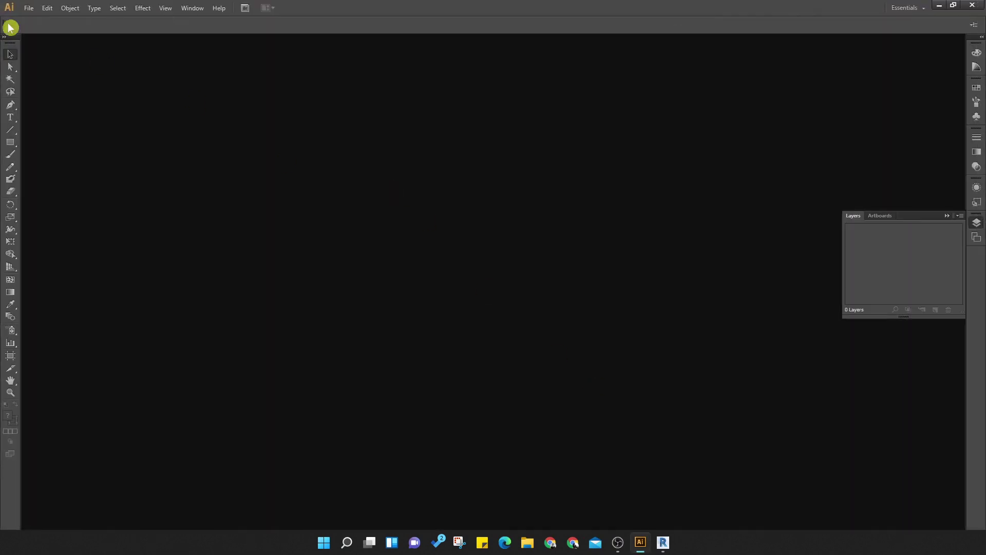
# Create a new document with one landscape artboard at a custom size of 841 × 594 mm
pyautogui.click(29, 9)
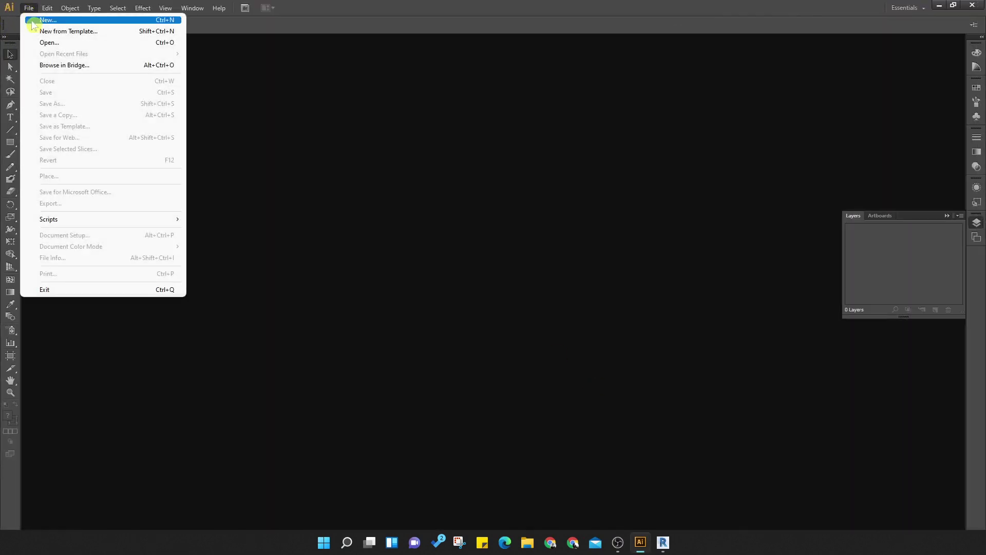
pyautogui.click(33, 22)
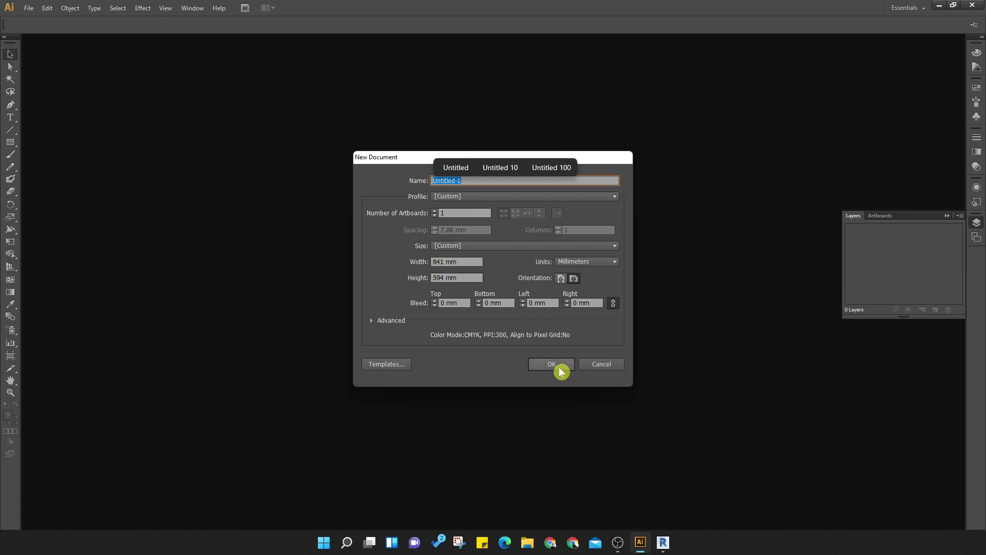
pyautogui.click(471, 248)
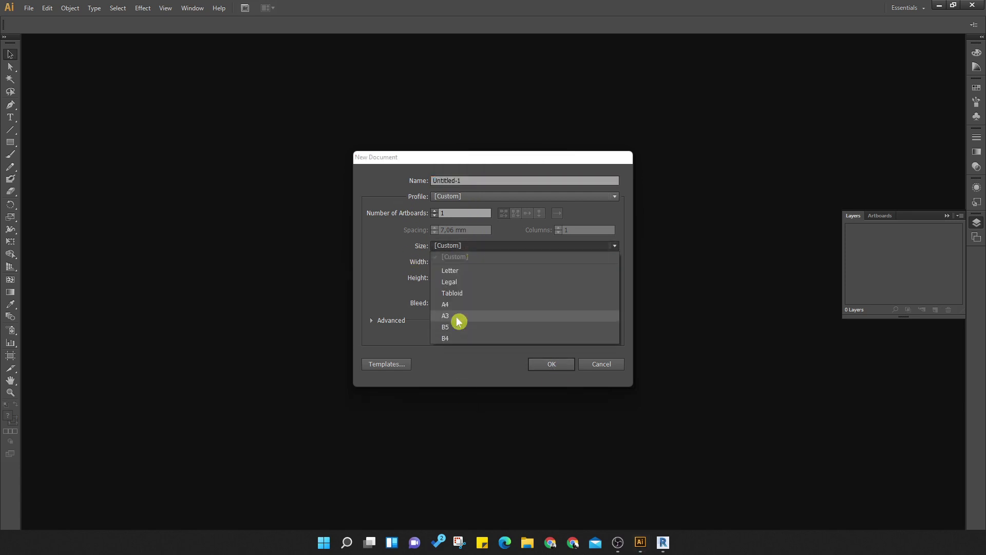
pyautogui.click(599, 445)
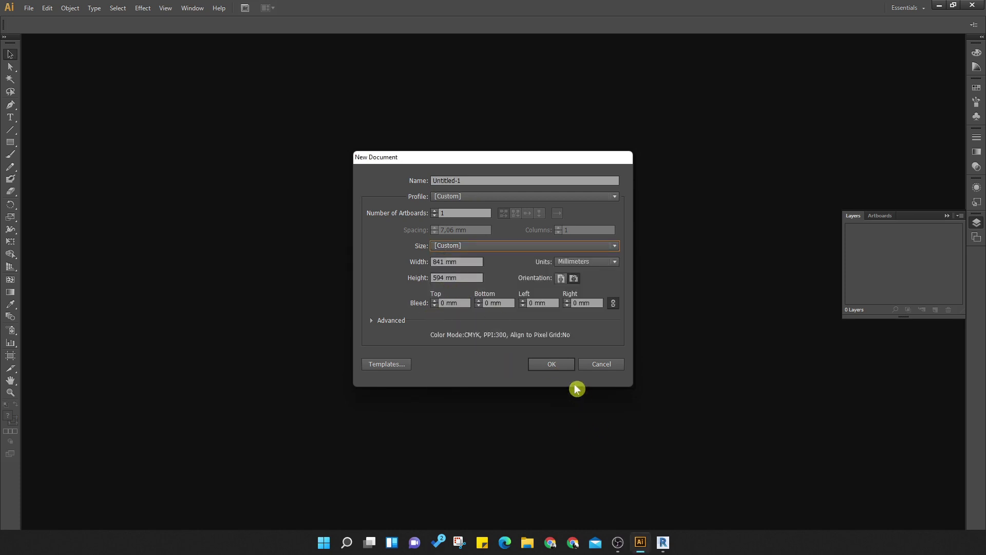
pyautogui.click(556, 364)
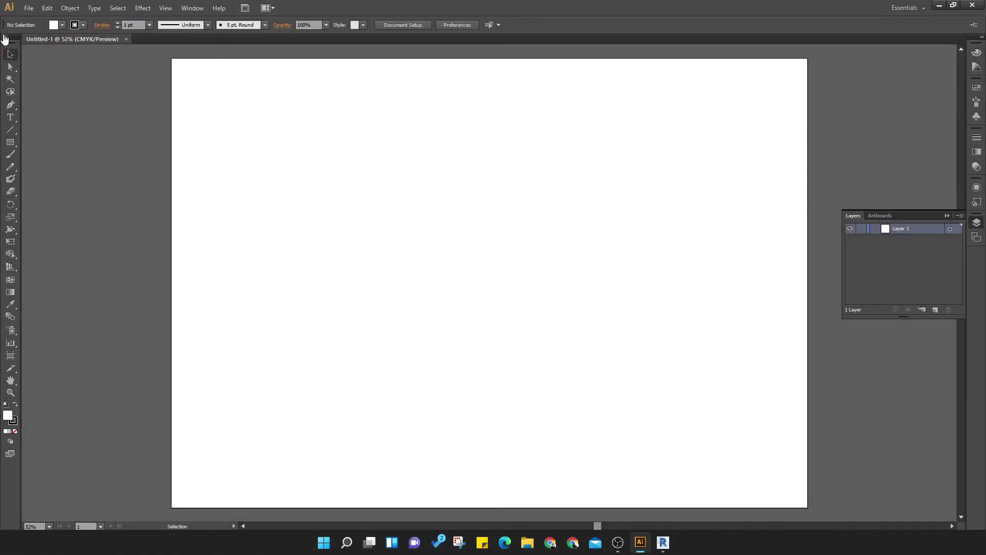
# Choose SDP_STEP FINAL.pdf from the Desktop as the file to place in the document
pyautogui.click(28, 8)
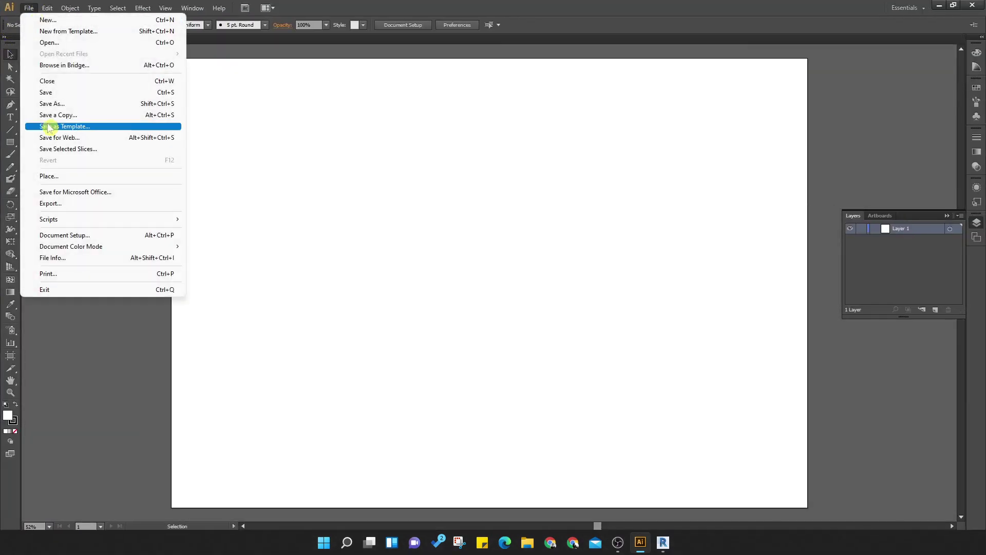
pyautogui.click(49, 175)
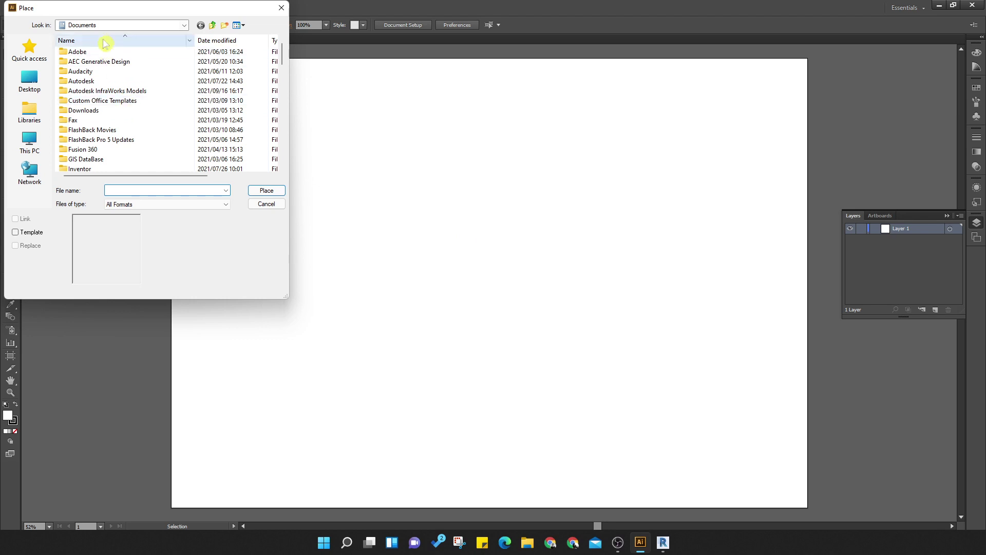
pyautogui.click(114, 26)
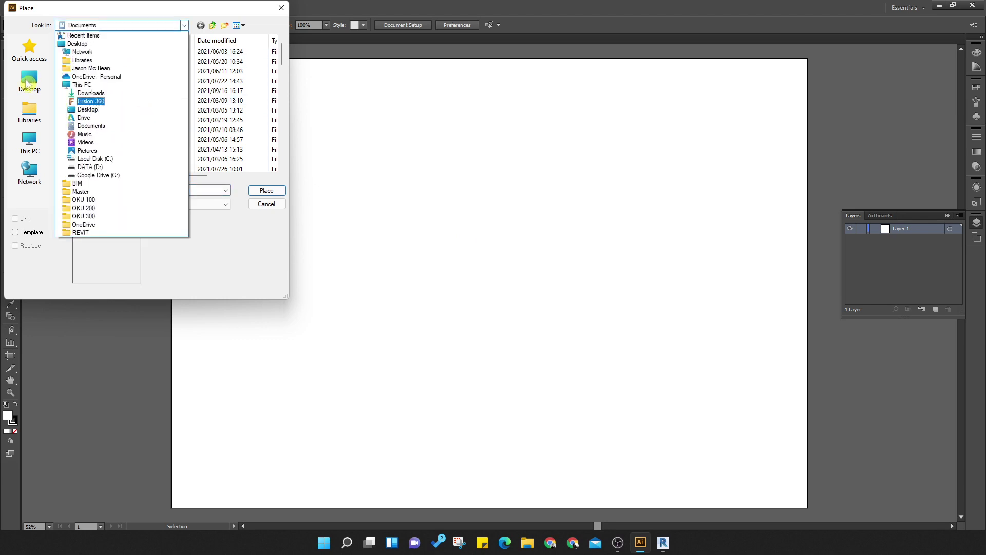
pyautogui.click(88, 109)
pyautogui.scroll(-5, 203, 137)
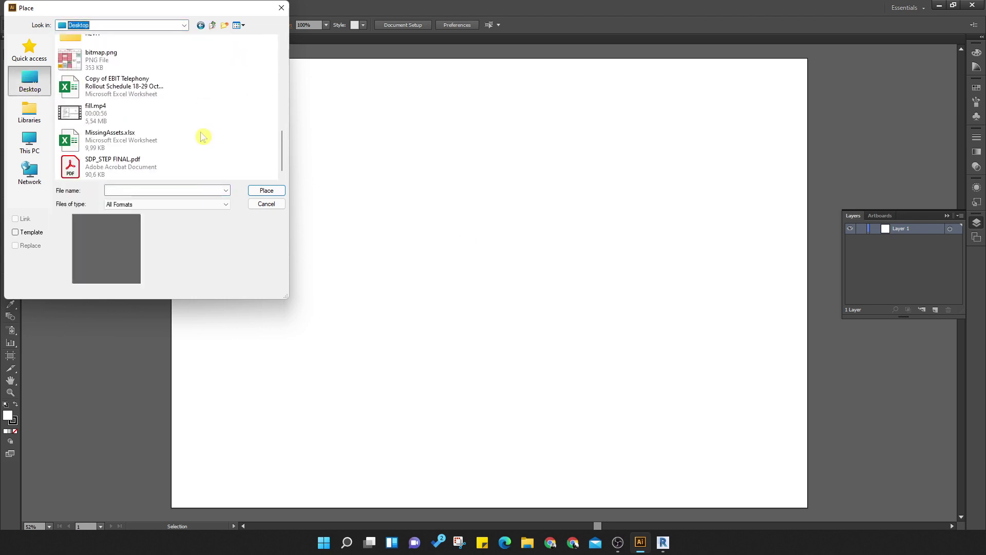
pyautogui.click(159, 164)
pyautogui.click(266, 191)
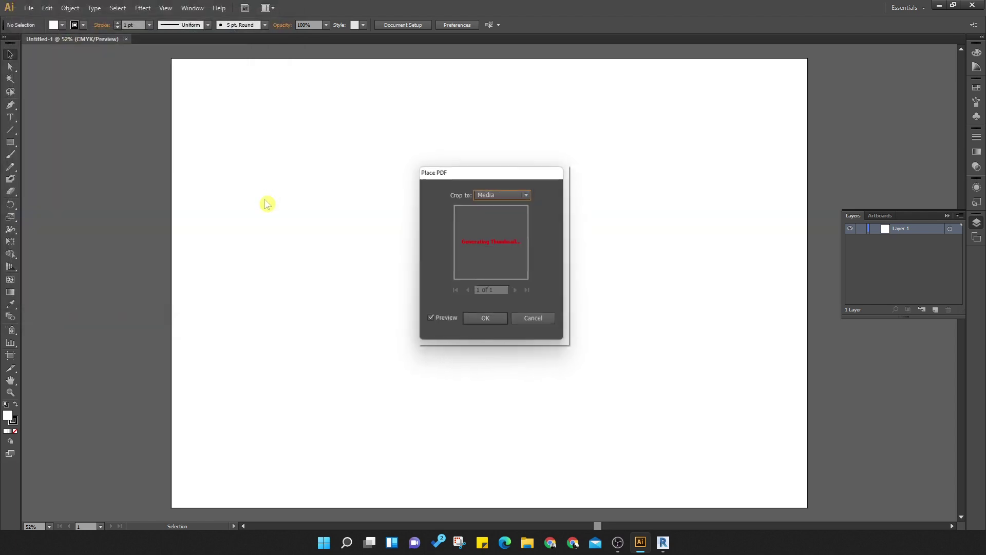
# Place the PDF cropped to Media, move it to the upper-left part of the artboard and deselect it
pyautogui.click(508, 194)
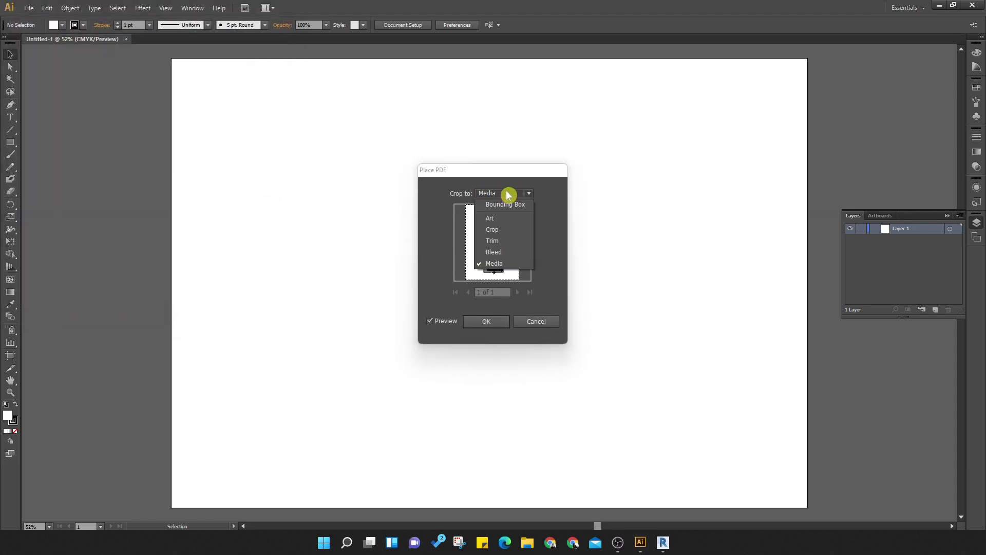
pyautogui.click(508, 194)
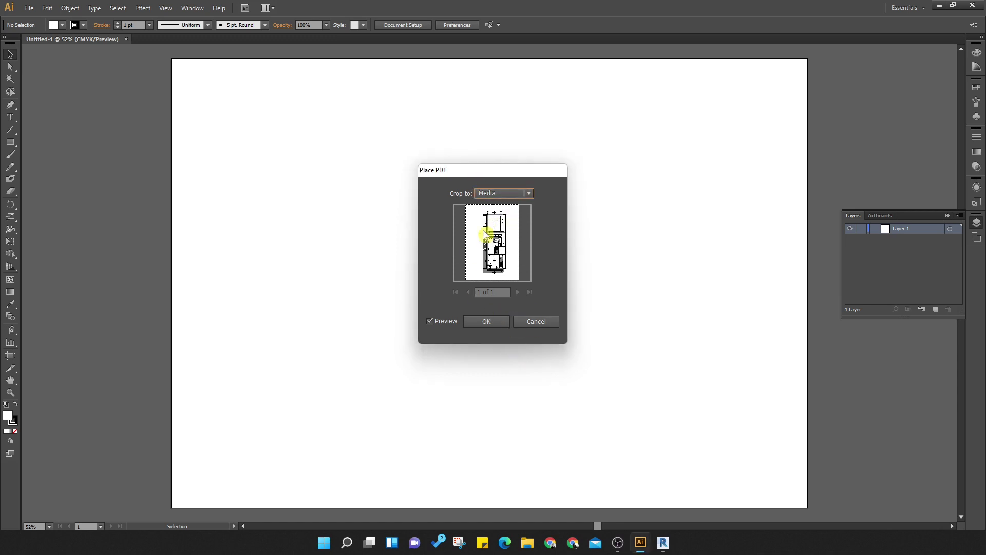
pyautogui.click(495, 323)
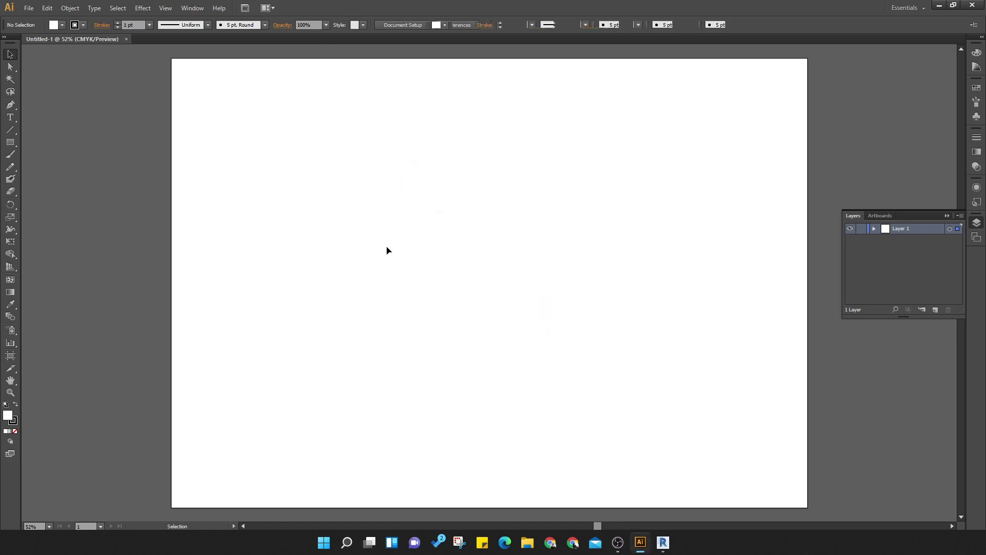
pyautogui.moveTo(497, 299); pyautogui.dragTo(319, 247)
pyautogui.click(110, 184)
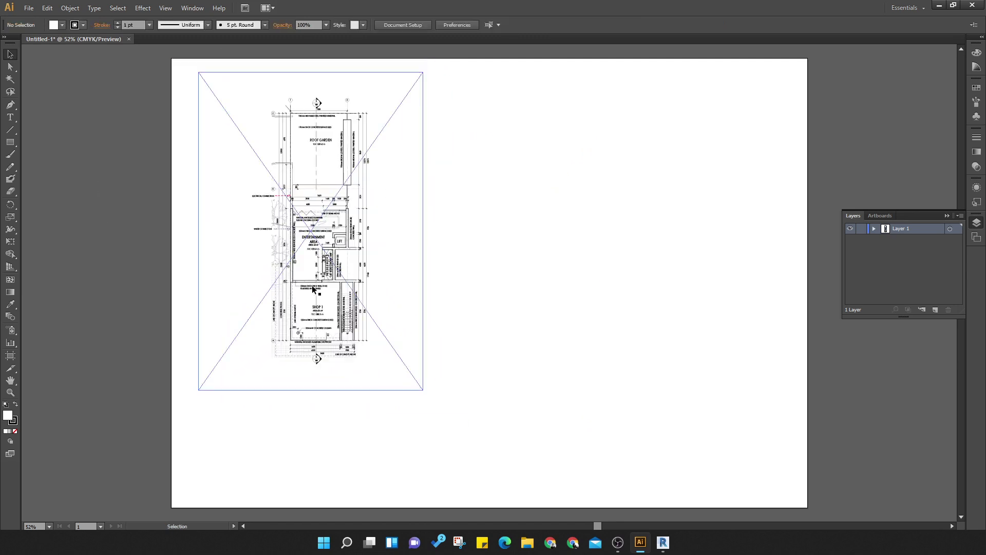
# Examine the placed plan's line work, dimensions and labels up close around Shop 1 and the stairs
pyautogui.hscroll(-3, 314, 281)
pyautogui.hscroll(-1, 539, 301)
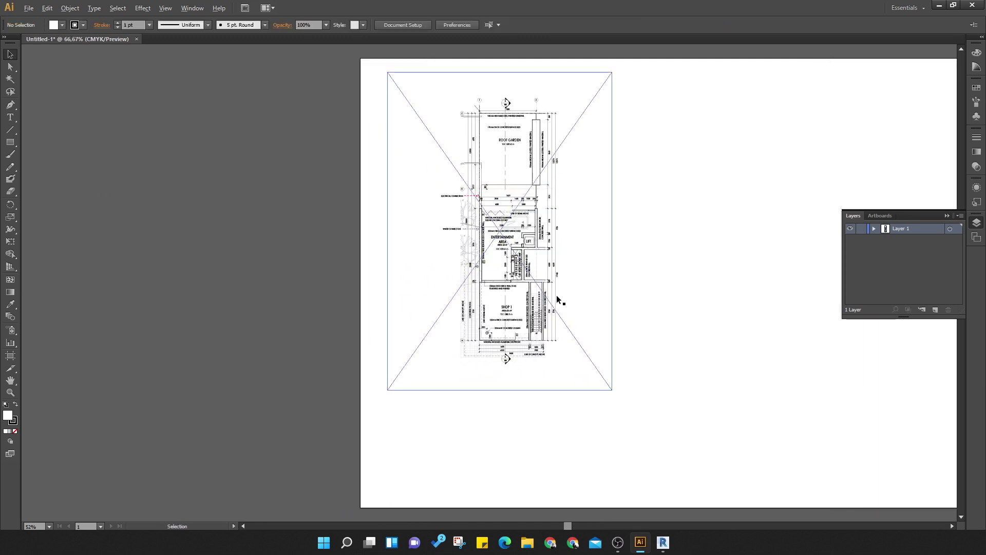
pyautogui.keyDown('alt'); pyautogui.scroll(4, 556, 295); pyautogui.keyUp('alt')
pyautogui.hscroll(-2, 426, 272)
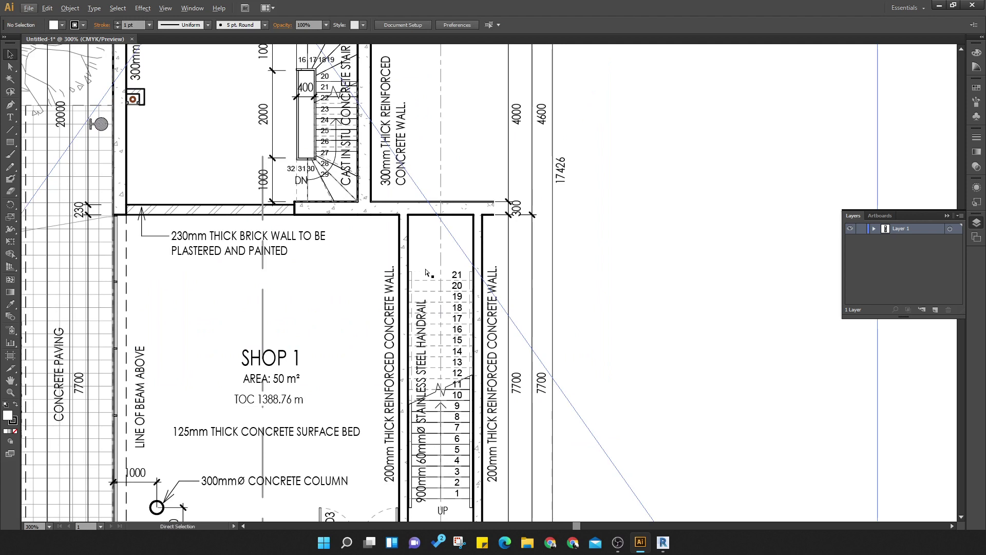
pyautogui.keyDown('ctrl'); pyautogui.hscroll(2, 426, 272); pyautogui.keyUp('ctrl')
pyautogui.hotkey('ctrl', '-')
pyautogui.hotkey('ctrl', '-')
pyautogui.hotkey('ctrl', '-')
pyautogui.hotkey('ctrl', '-')
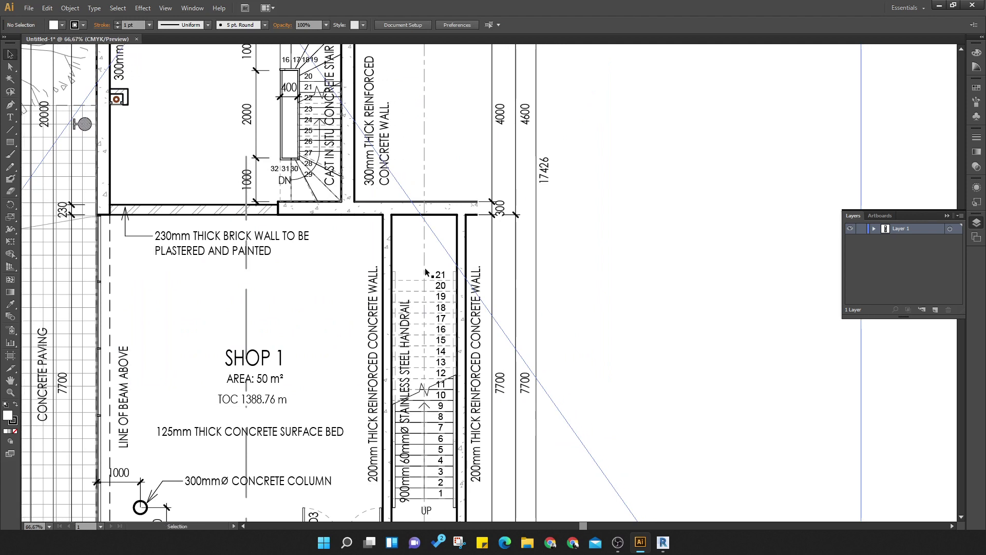
pyautogui.hscroll(1, 317, 276)
pyautogui.hscroll(2, 317, 276)
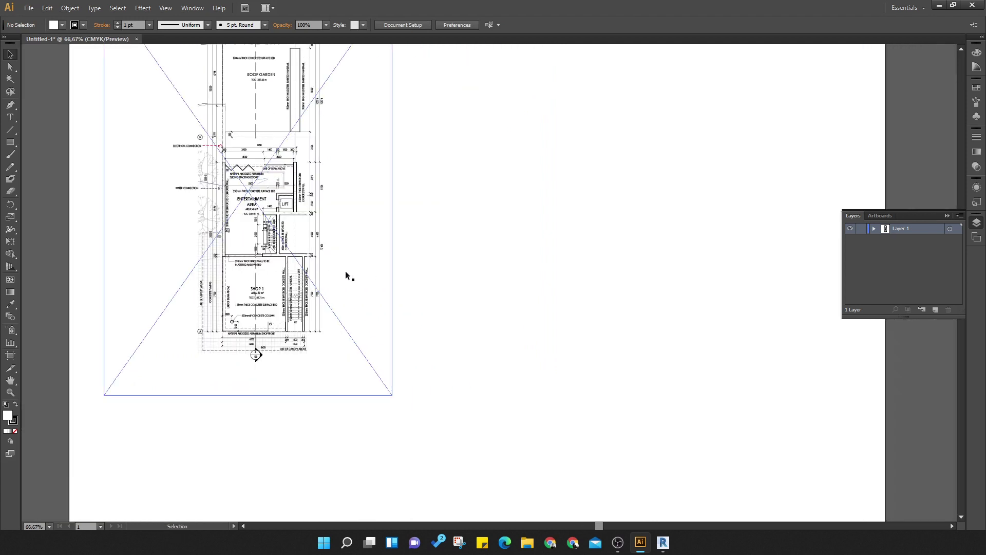
pyautogui.keyDown('alt'); pyautogui.scroll(-2, 538, 299); pyautogui.keyUp('alt')
# Move the placed floor plan to the right half of the artboard and deselect it
pyautogui.click(432, 229)
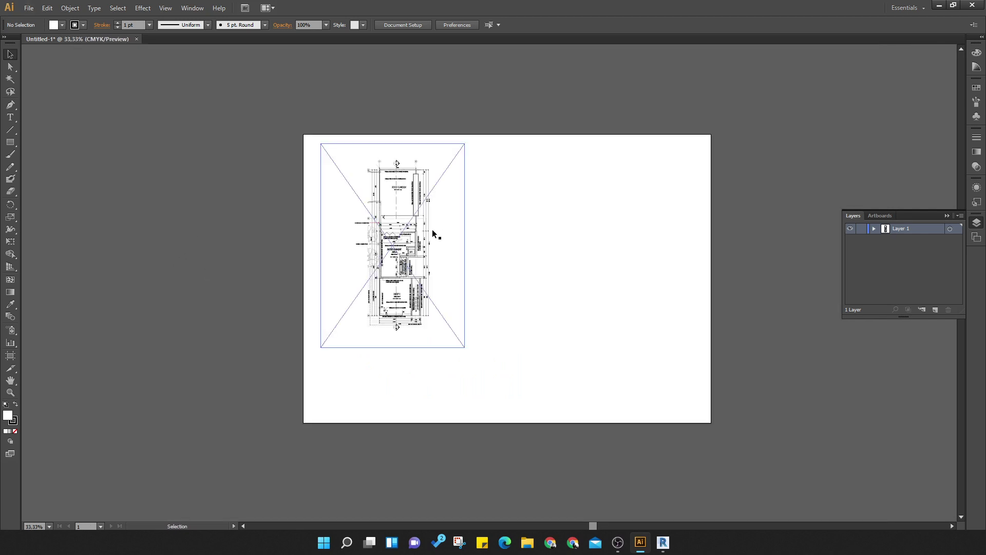
pyautogui.moveTo(384, 255); pyautogui.dragTo(582, 294)
pyautogui.click(809, 344)
# Look over the artboard and examine the placed plan up close around the entertainment area, lift and stairs
pyautogui.hscroll(-4, 670, 324)
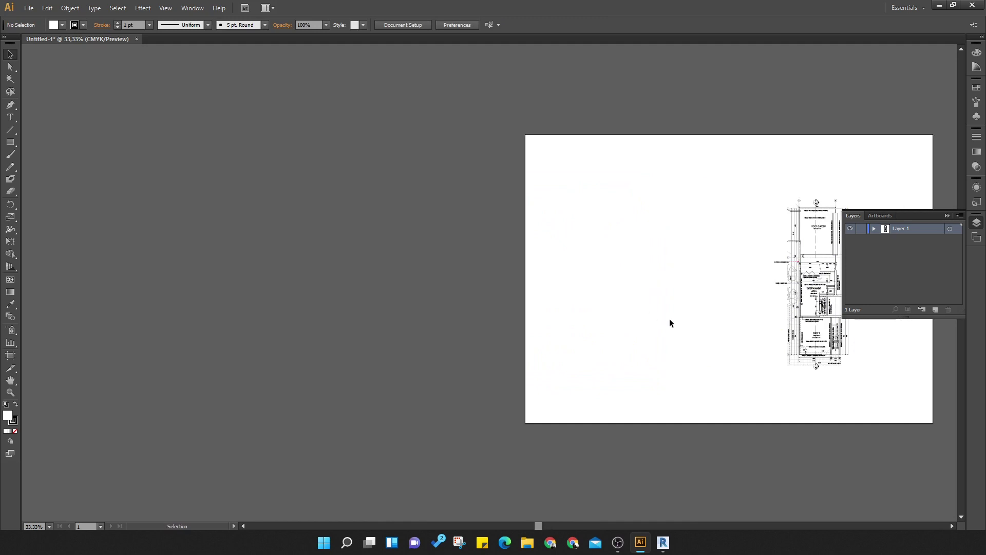
pyautogui.scroll(-2, 702, 321)
pyautogui.hscroll(-3, 828, 181)
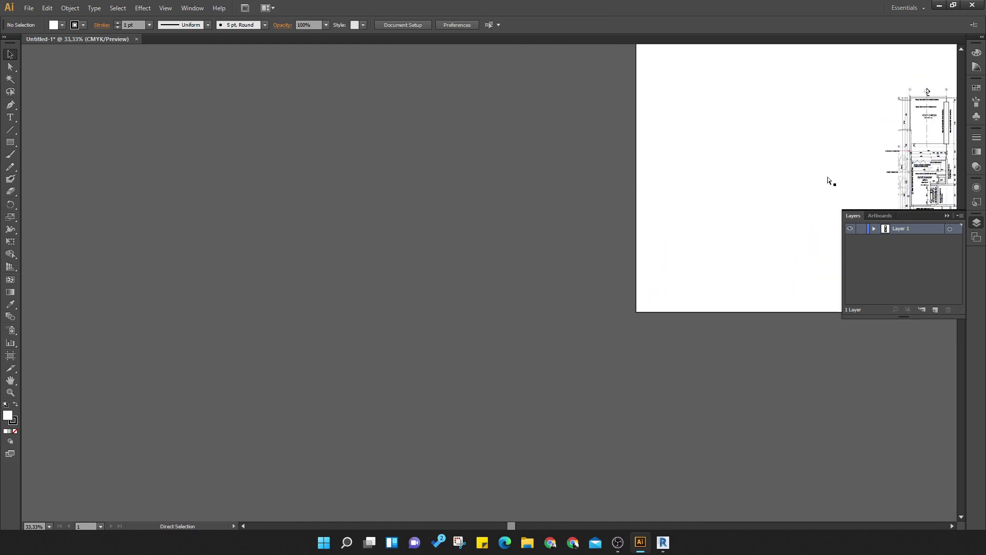
pyautogui.scroll(-3, 748, 184)
pyautogui.hscroll(3, 577, 136)
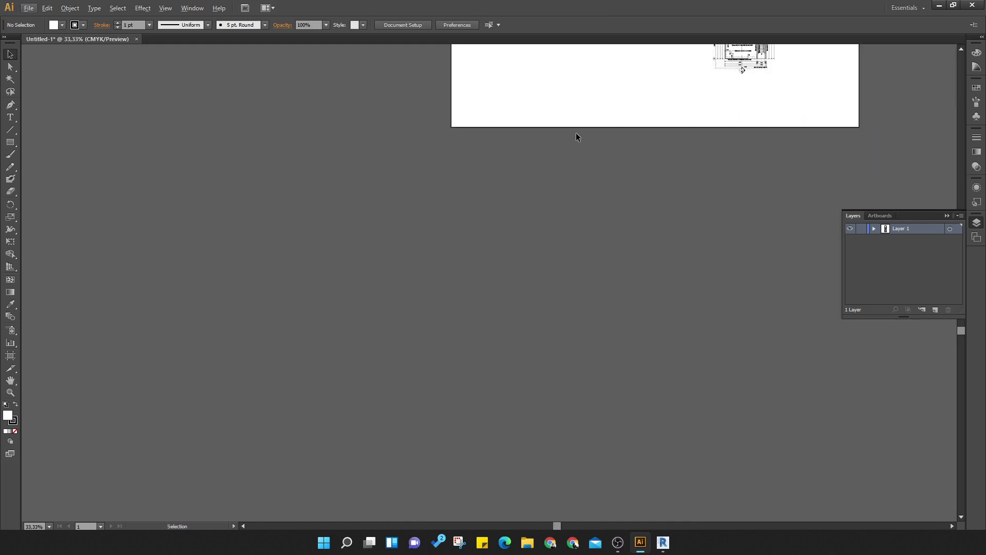
pyautogui.scroll(3, 668, 180)
pyautogui.keyDown('alt'); pyautogui.scroll(4, 767, 222); pyautogui.keyUp('alt')
pyautogui.keyDown('alt'); pyautogui.scroll(6, 729, 226); pyautogui.keyUp('alt')
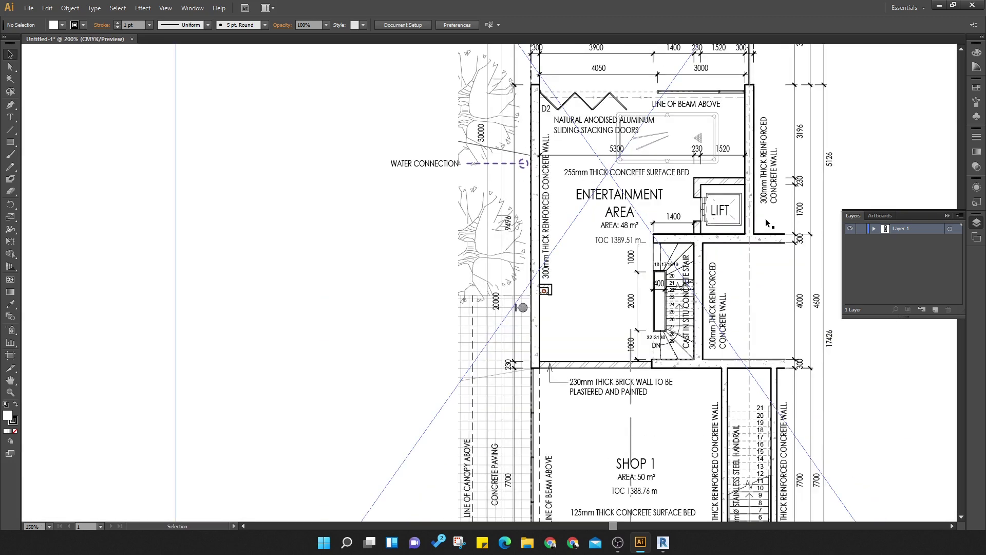
pyautogui.keyDown('alt'); pyautogui.scroll(-6, 326, 225); pyautogui.keyUp('alt')
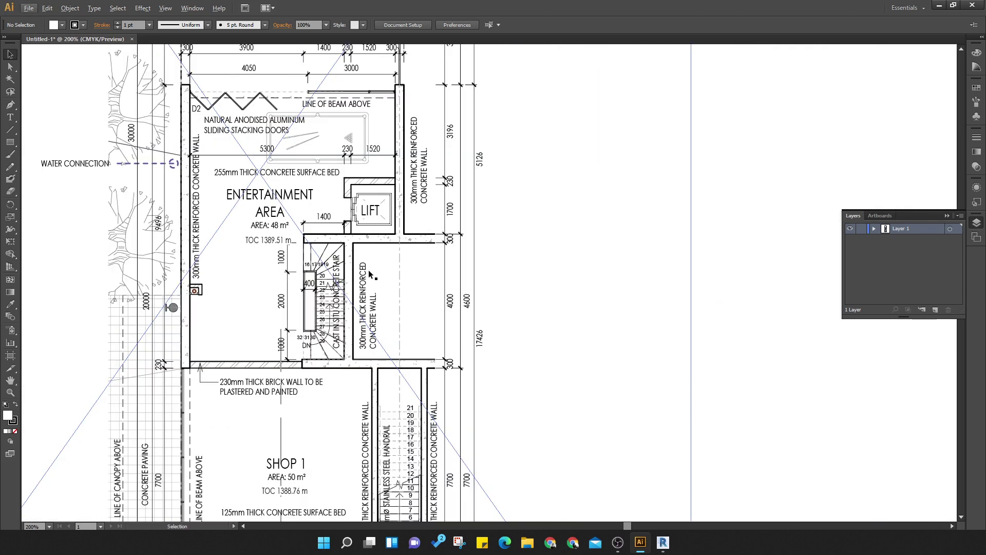
pyautogui.scroll(-1, 434, 267)
pyautogui.hscroll(1, 434, 266)
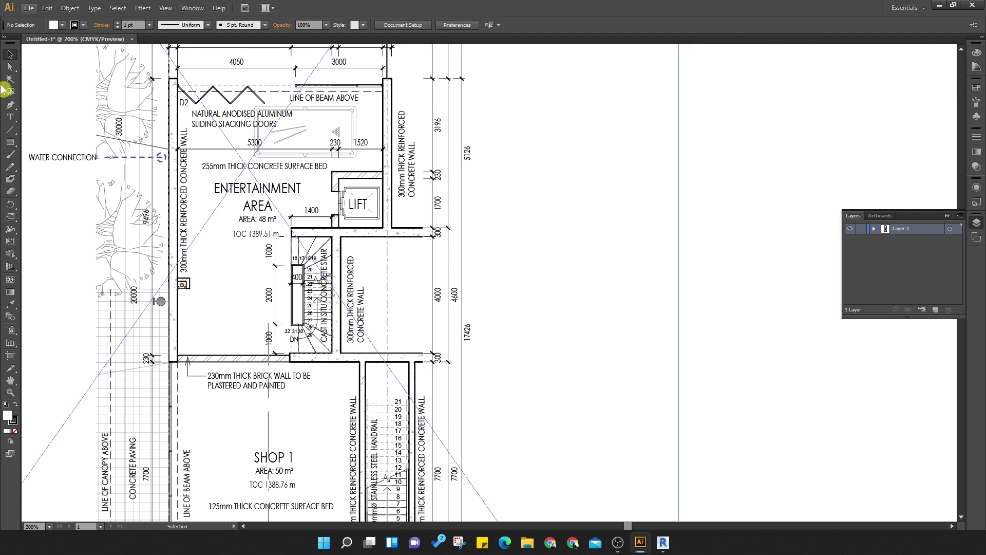
pyautogui.keyDown('ctrl'); pyautogui.hscroll(1, 450, 237); pyautogui.keyUp('ctrl')
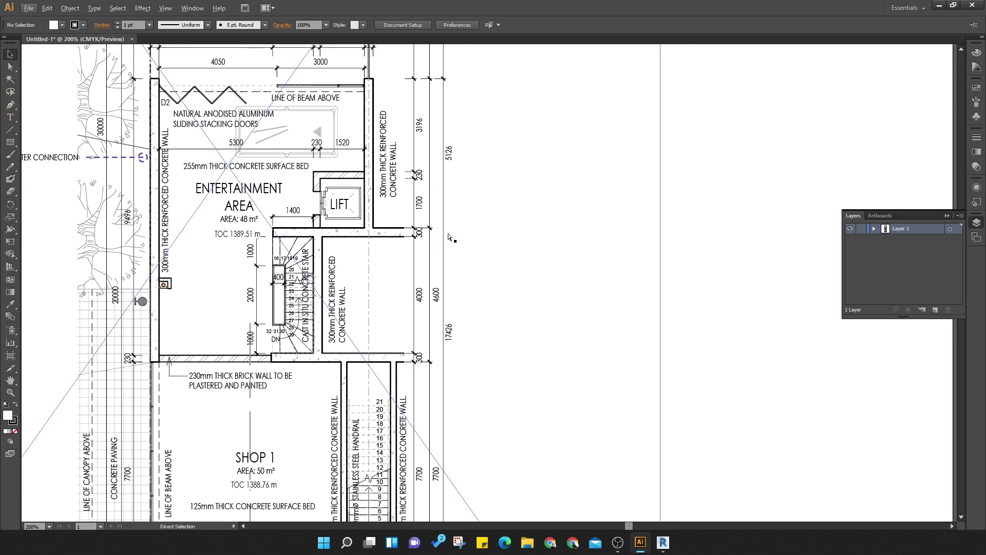
pyautogui.keyDown('alt'); pyautogui.scroll(-4, 381, 226); pyautogui.keyUp('alt')
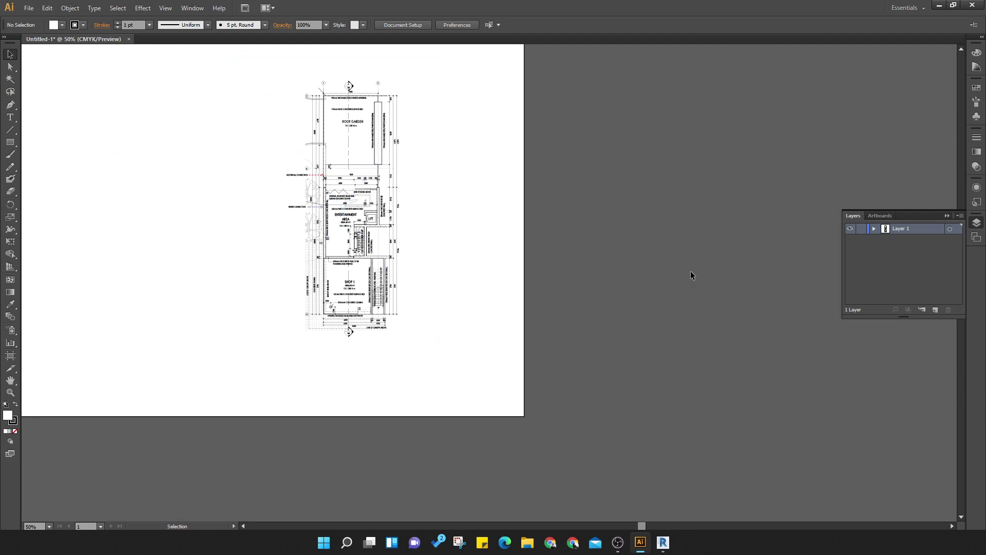
# Select the placed PDF to check that it is one linked object, and deselect it
pyautogui.click(348, 195)
pyautogui.click(712, 211)
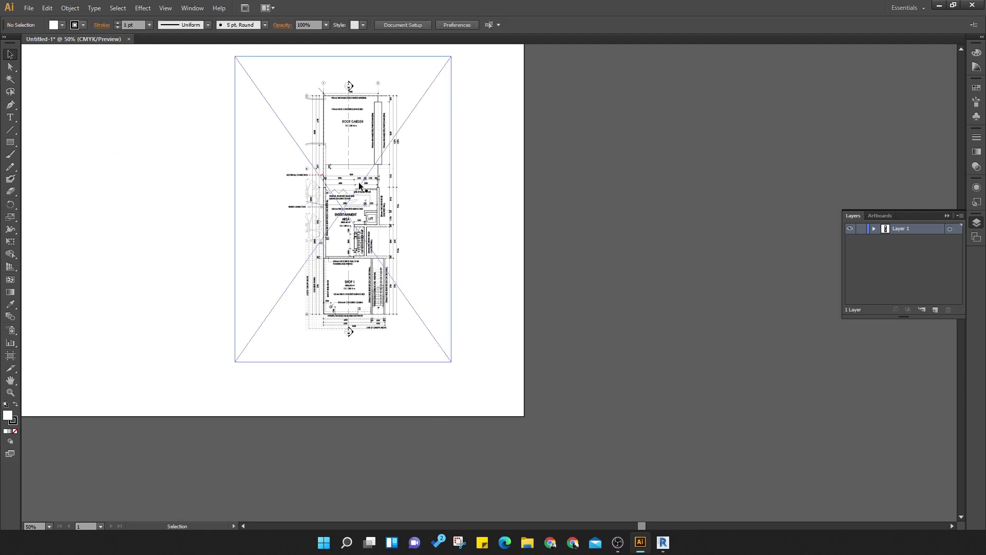
pyautogui.click(360, 287)
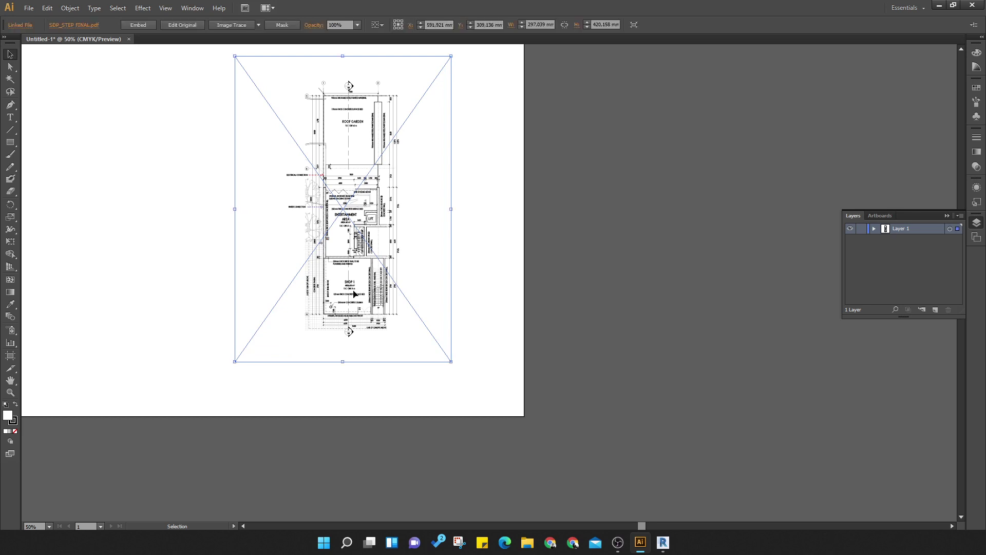
pyautogui.click(661, 297)
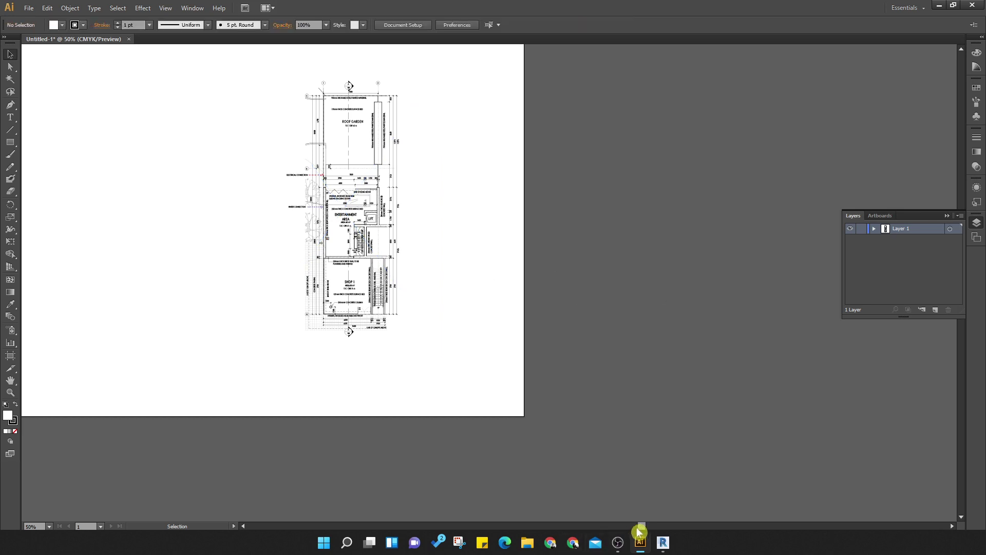
# Check the whole artboard's settings with the Artboard tool and return to the Selection tool
pyautogui.moveTo(639, 526); pyautogui.dragTo(608, 526)
pyautogui.scroll(3, 154, 82)
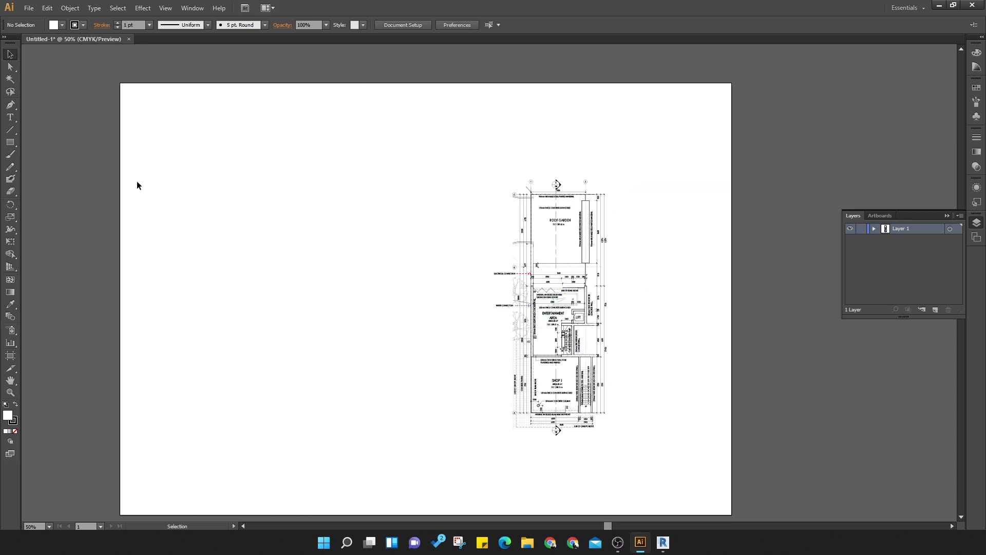
pyautogui.click(10, 355)
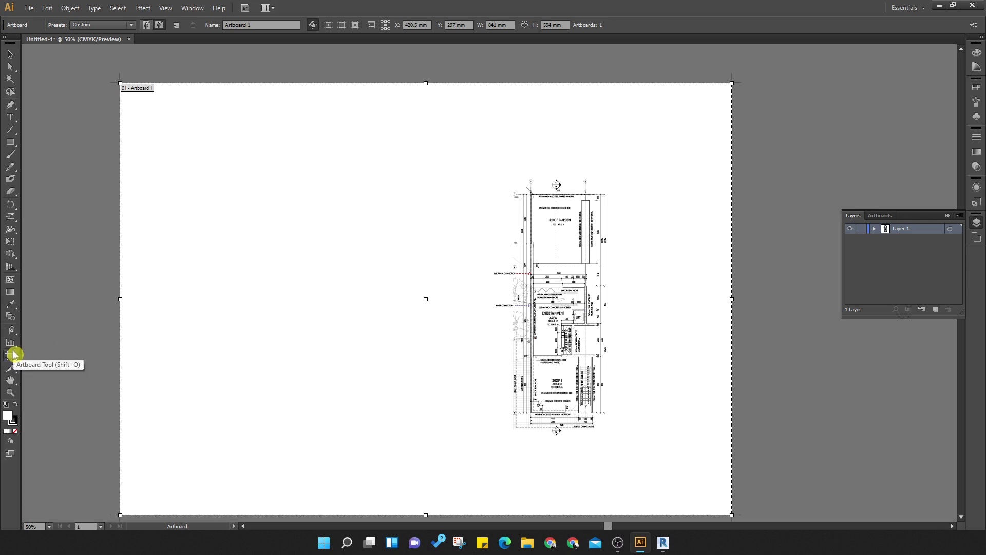
pyautogui.press('v')
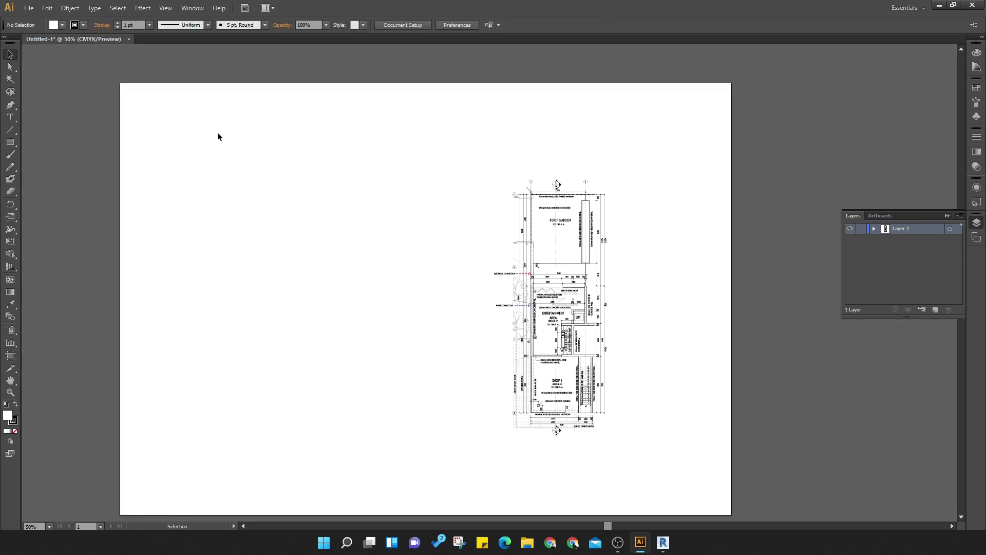
# Show the rulers along the edges of the document view
pyautogui.click(167, 9)
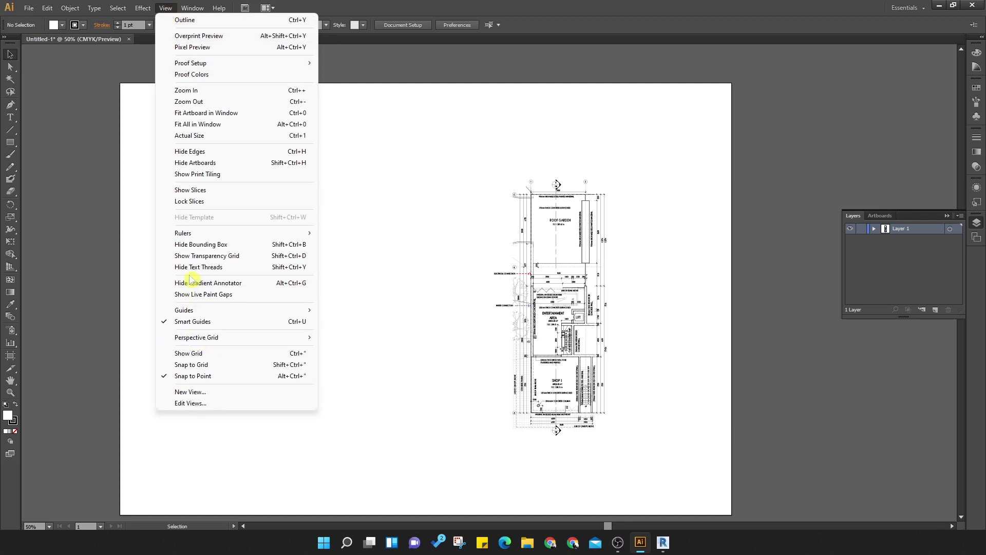
pyautogui.moveTo(181, 237)
pyautogui.click(360, 233)
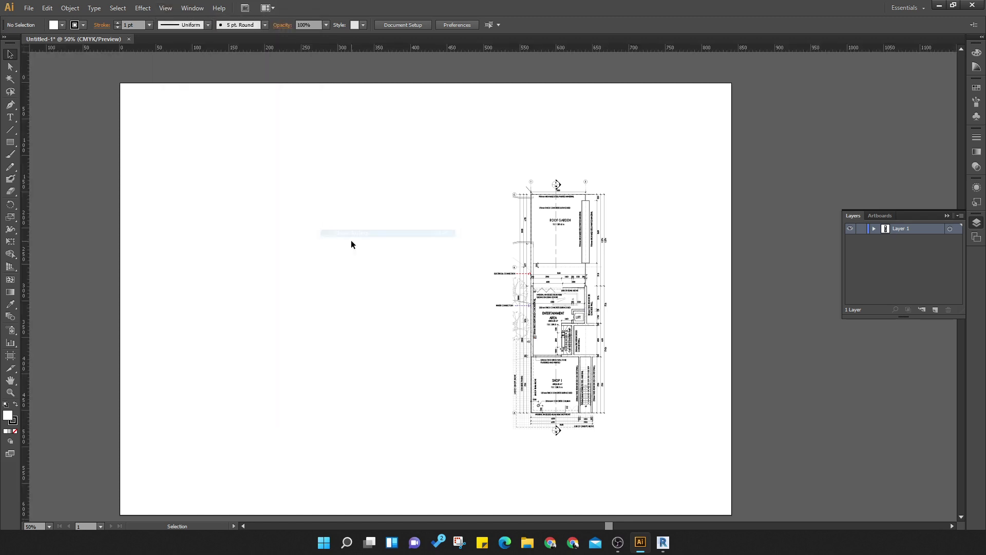
# Place a vertical guide at X 10 mm and a horizontal guide at about Y 9 mm near the artboard's upper edge
pyautogui.moveTo(25, 210); pyautogui.dragTo(132, 203)
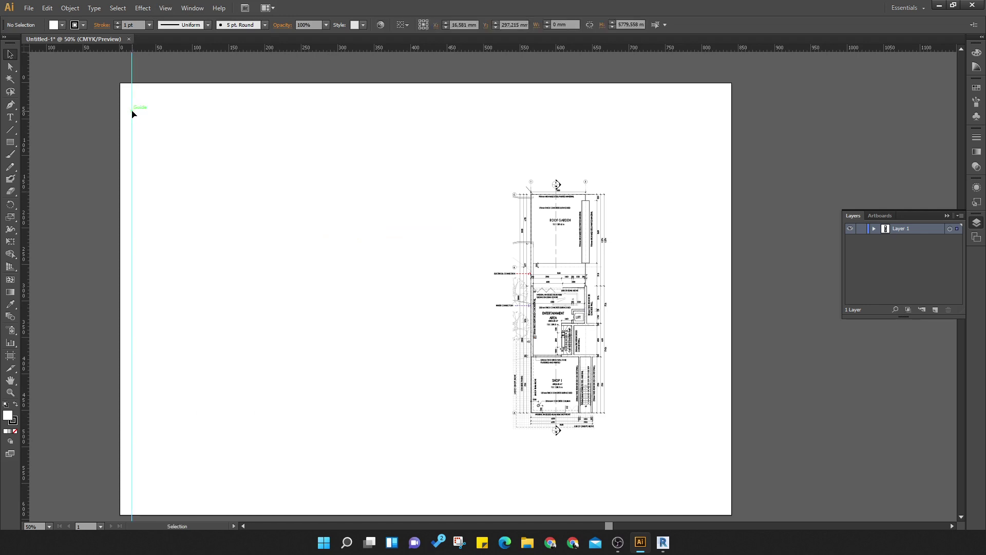
pyautogui.moveTo(132, 127)
pyautogui.mouseDown()
pyautogui.moveTo(117, 127)
pyautogui.moveTo(138, 127)
pyautogui.mouseUp()
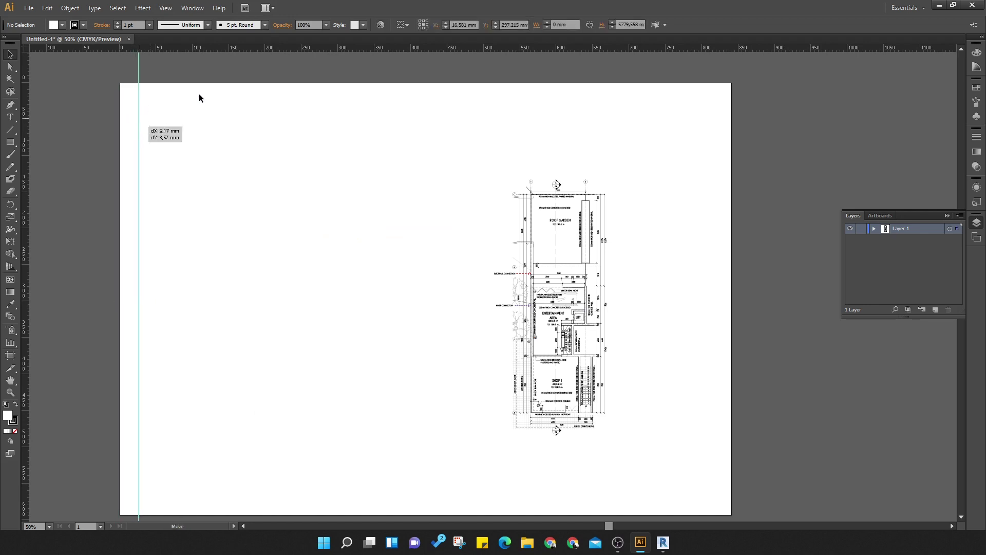
pyautogui.click(465, 25)
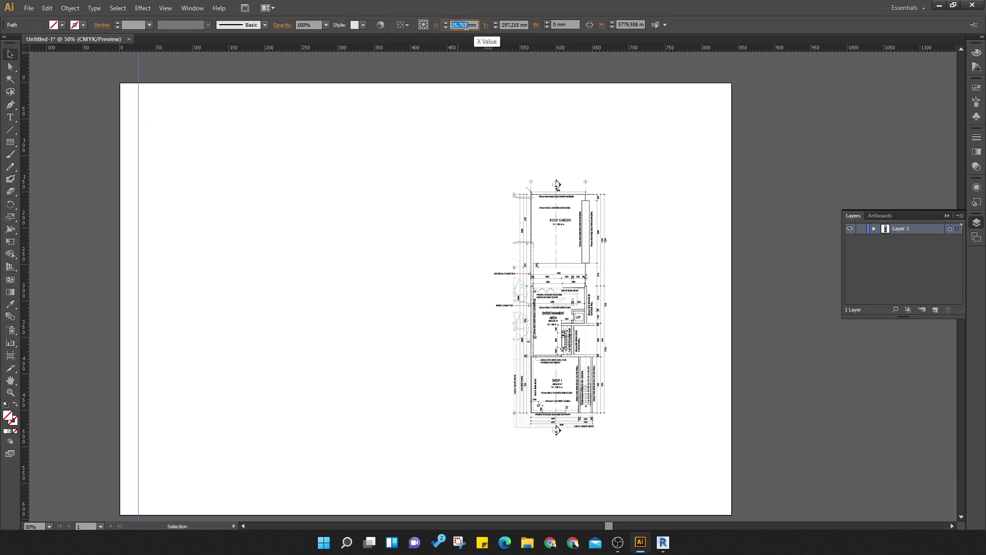
pyautogui.write('10mm')
pyautogui.press('Return')
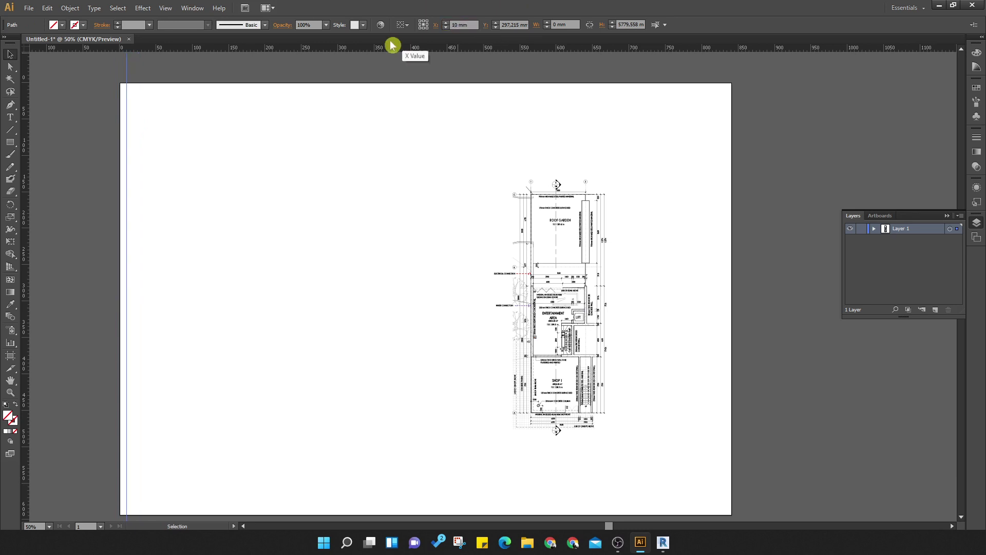
pyautogui.moveTo(396, 98); pyautogui.dragTo(395, 98)
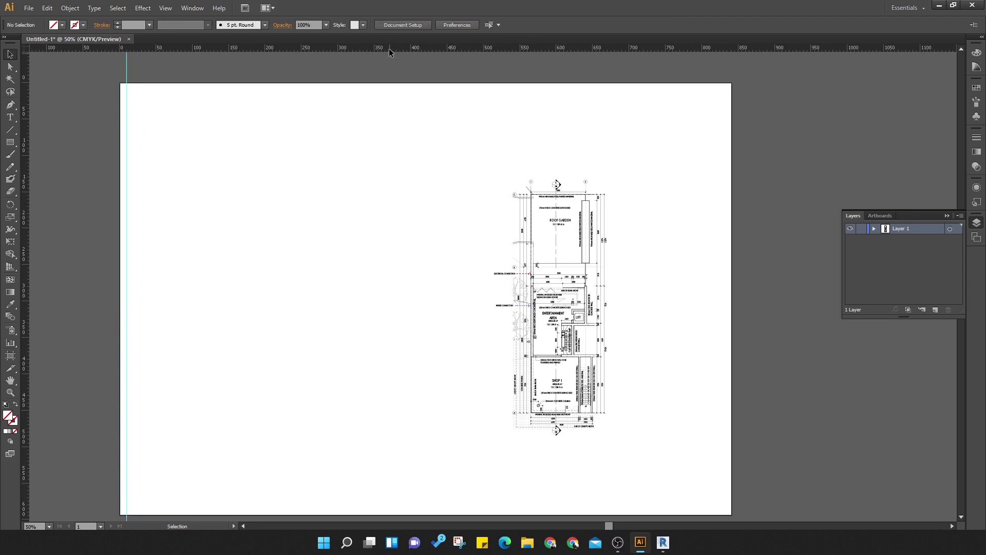
pyautogui.moveTo(390, 48); pyautogui.dragTo(389, 88)
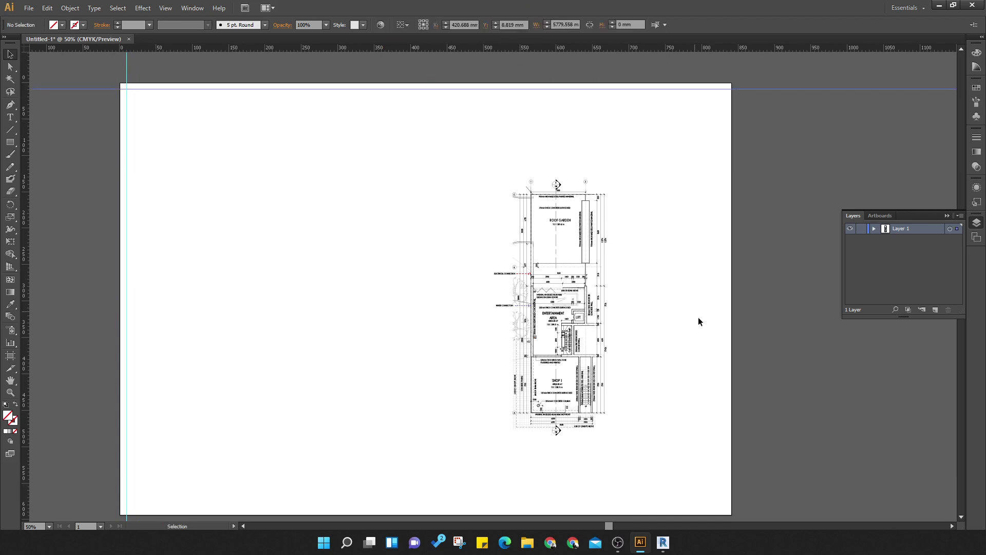
pyautogui.click(977, 117)
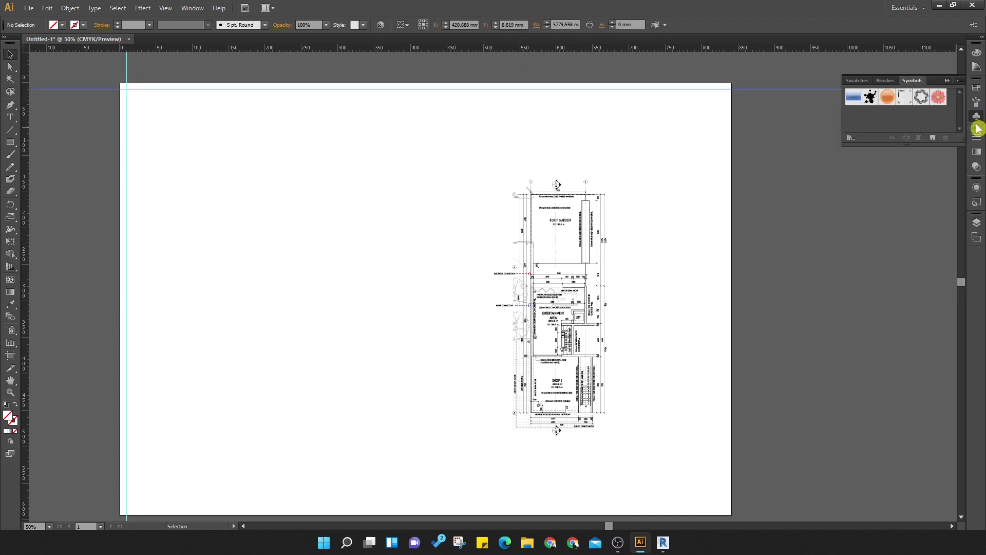
pyautogui.click(885, 80)
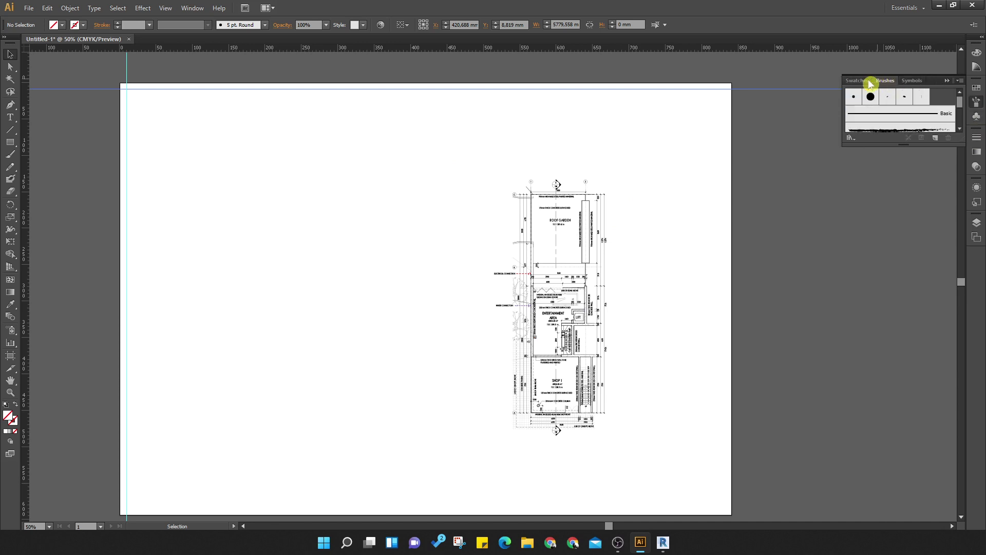
pyautogui.click(868, 81)
pyautogui.click(977, 137)
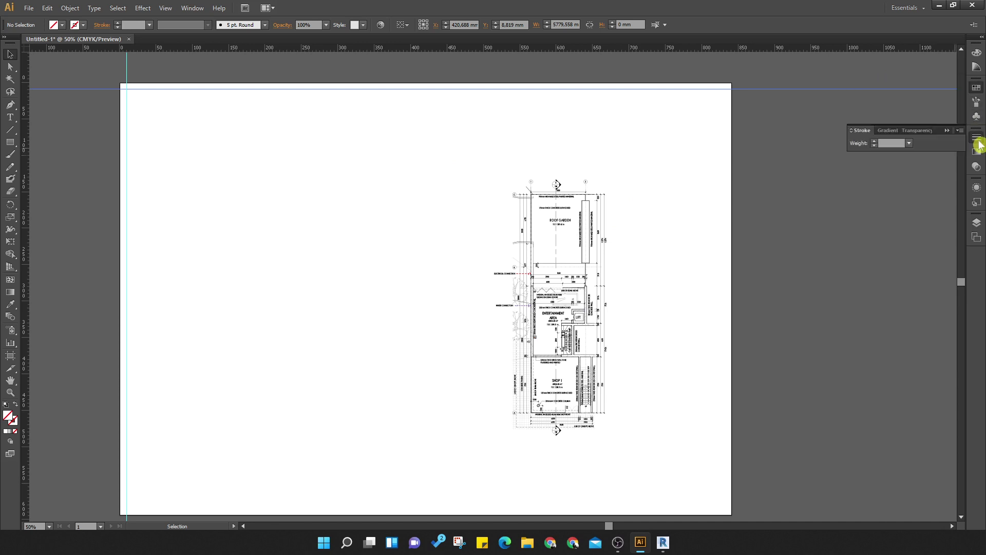
pyautogui.click(978, 68)
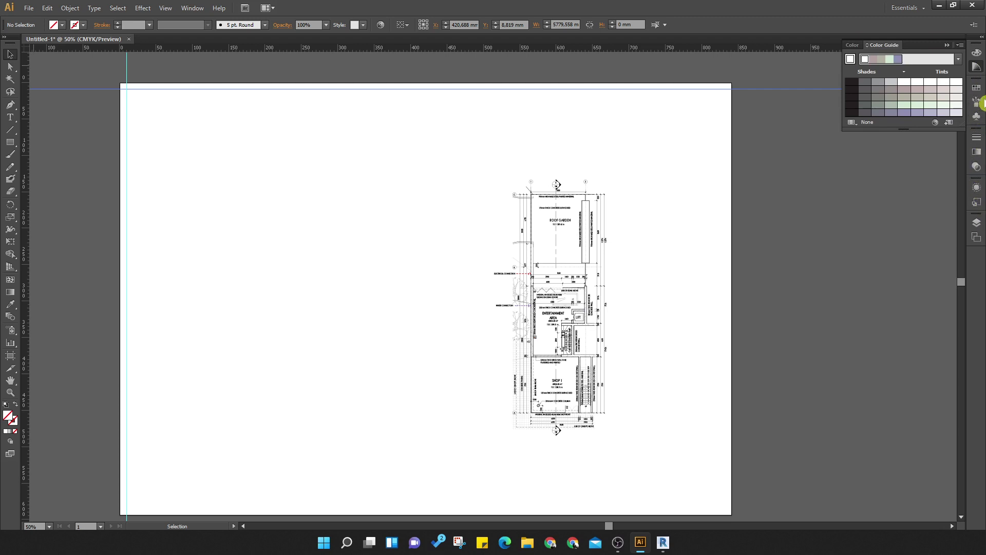
pyautogui.click(978, 118)
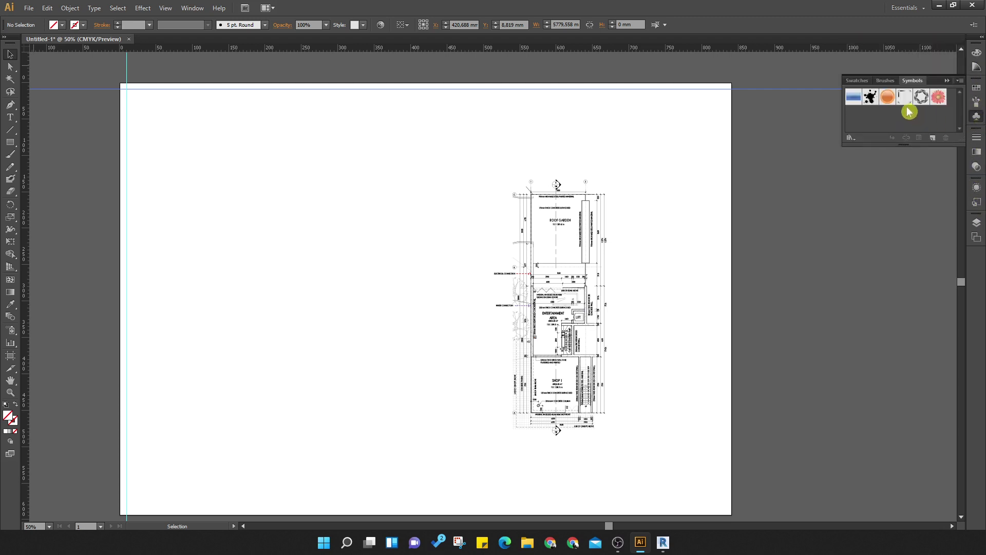
pyautogui.click(978, 88)
pyautogui.click(978, 68)
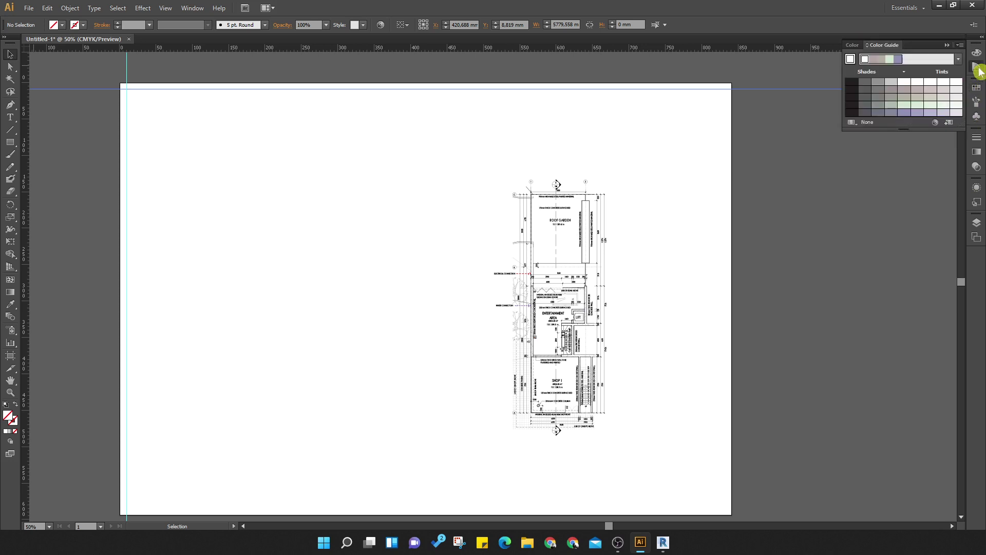
pyautogui.click(977, 52)
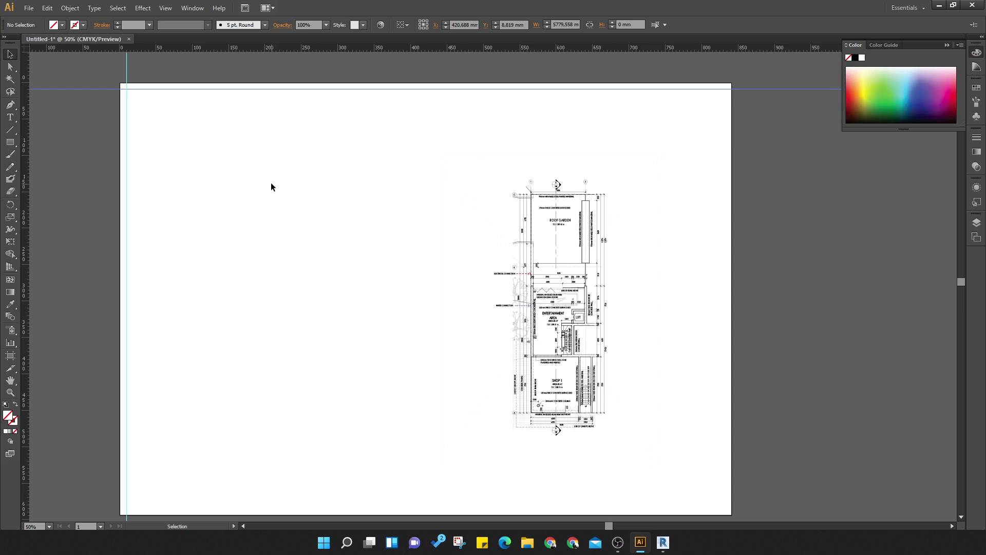
# Place a vertical guide at X 831 mm near the artboard's right edge and deselect it
pyautogui.click(607, 270)
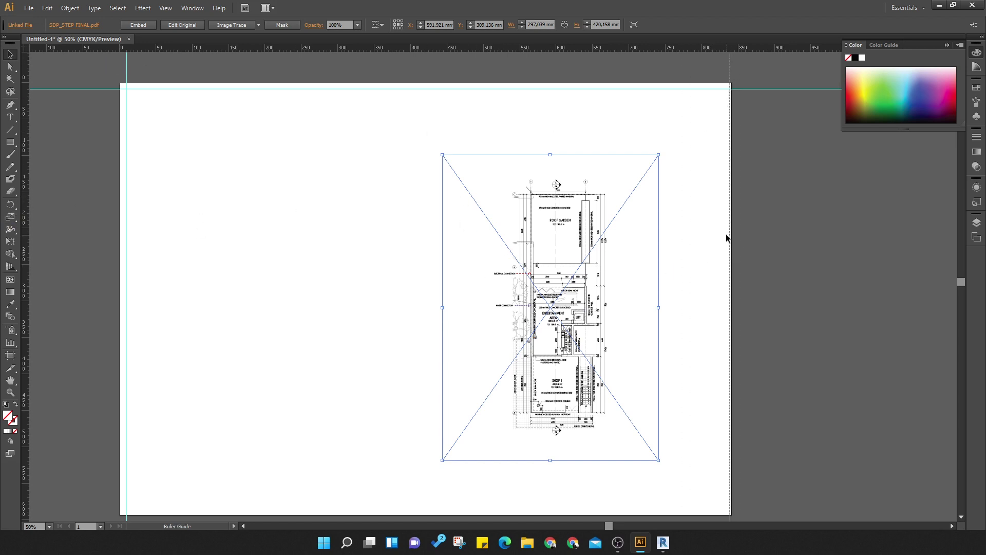
pyautogui.moveTo(726, 234); pyautogui.dragTo(725, 233)
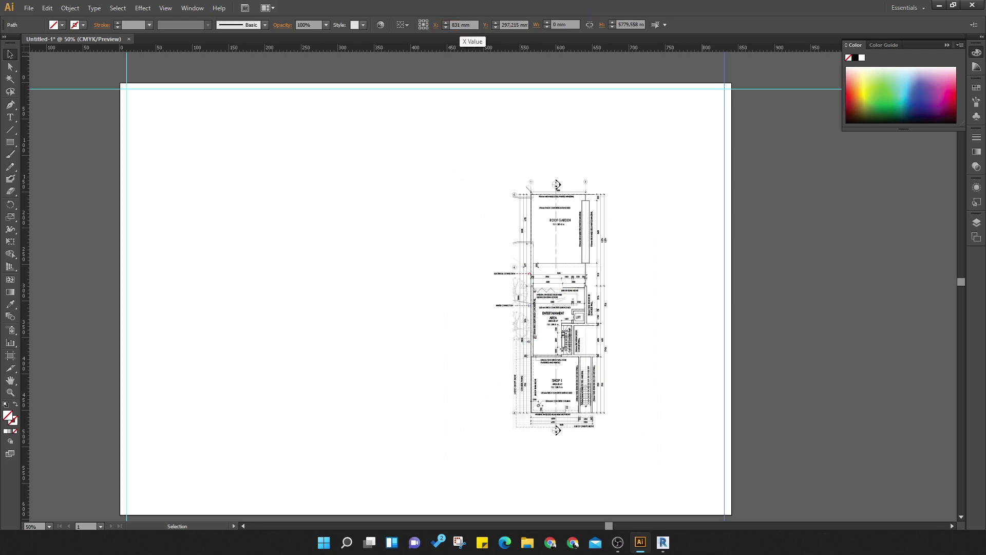
pyautogui.click(722, 215)
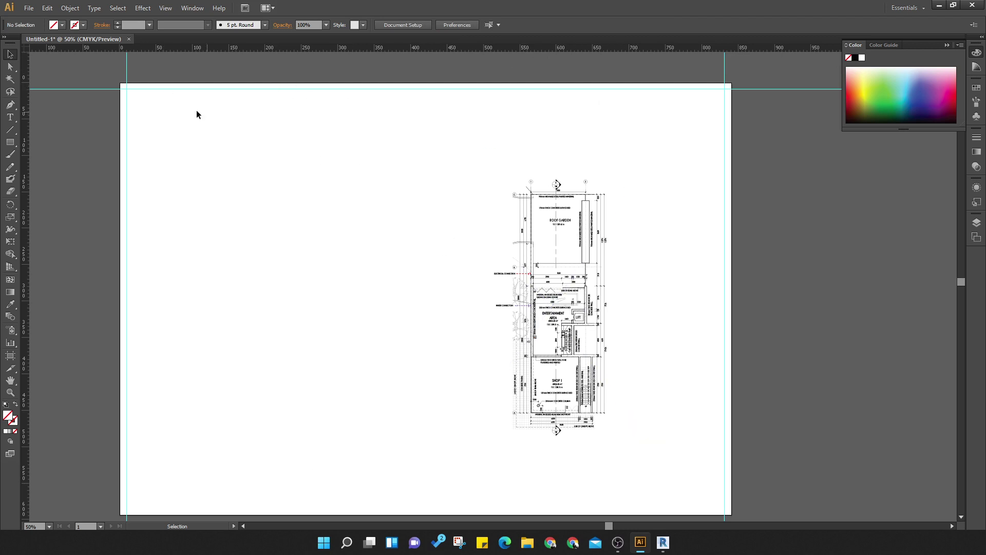
# Add a text frame about 214 × 118 mm in the artboard's upper-left area with the sample text "sdfsdfsdf" at 48 pt
pyautogui.click(10, 118)
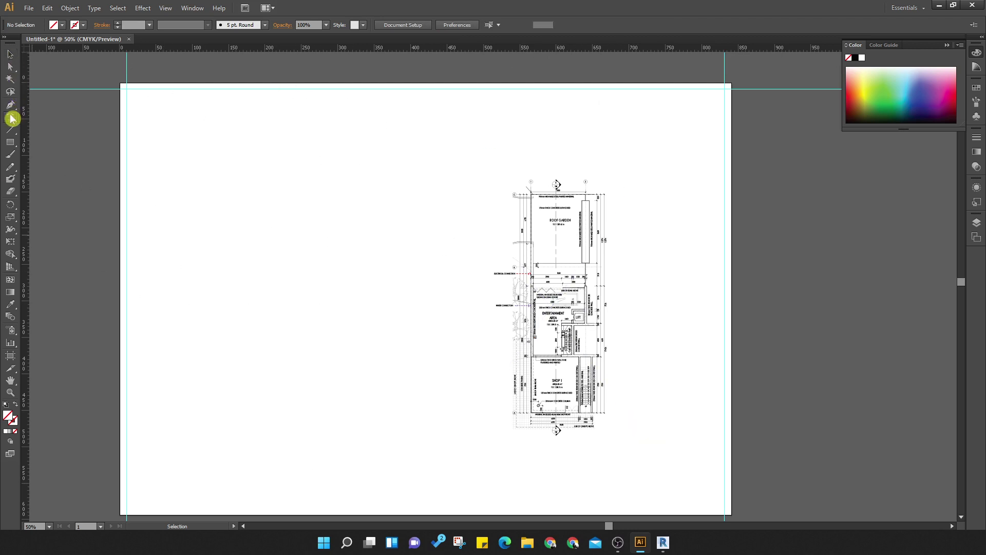
pyautogui.moveTo(144, 119); pyautogui.dragTo(302, 203)
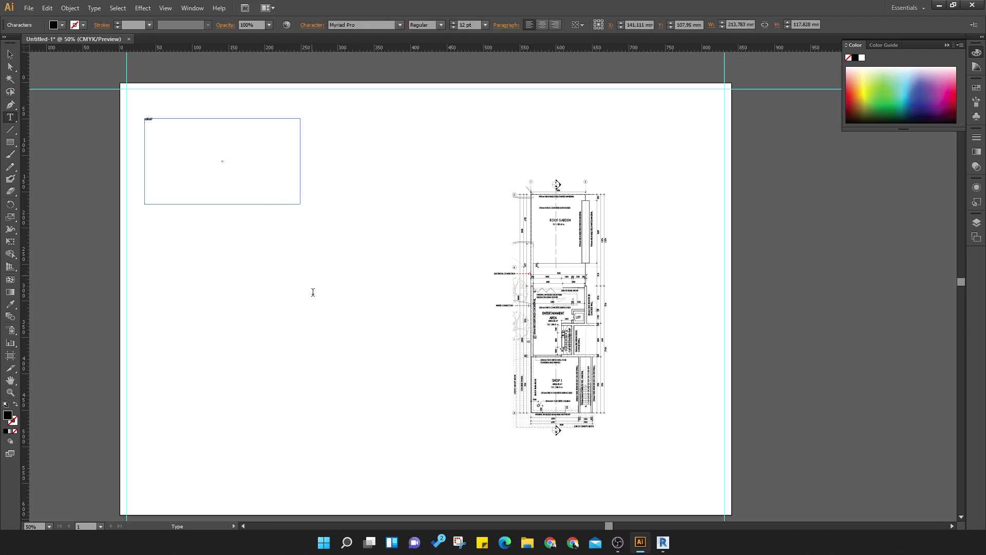
pyautogui.hotkey('ctrl', 'a')
pyautogui.click(484, 27)
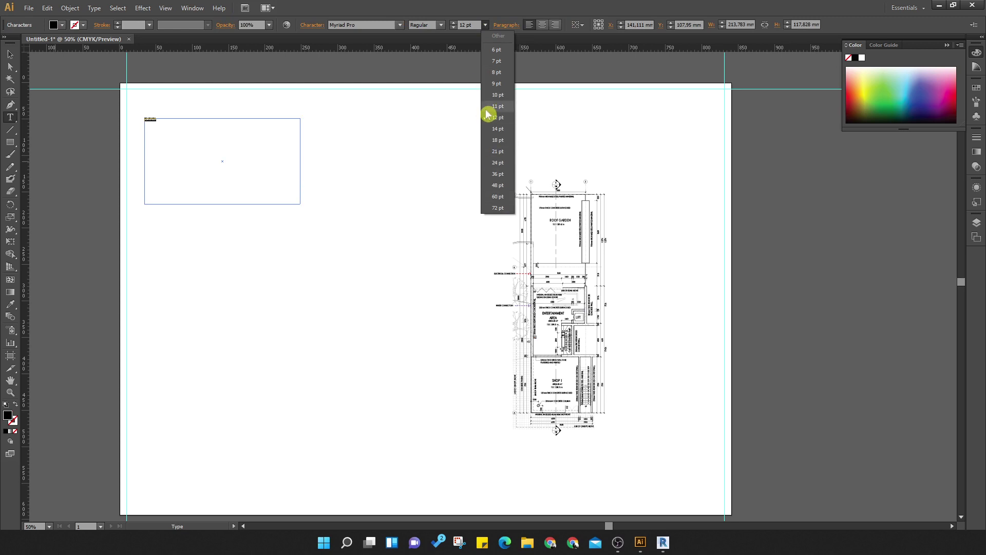
pyautogui.click(493, 140)
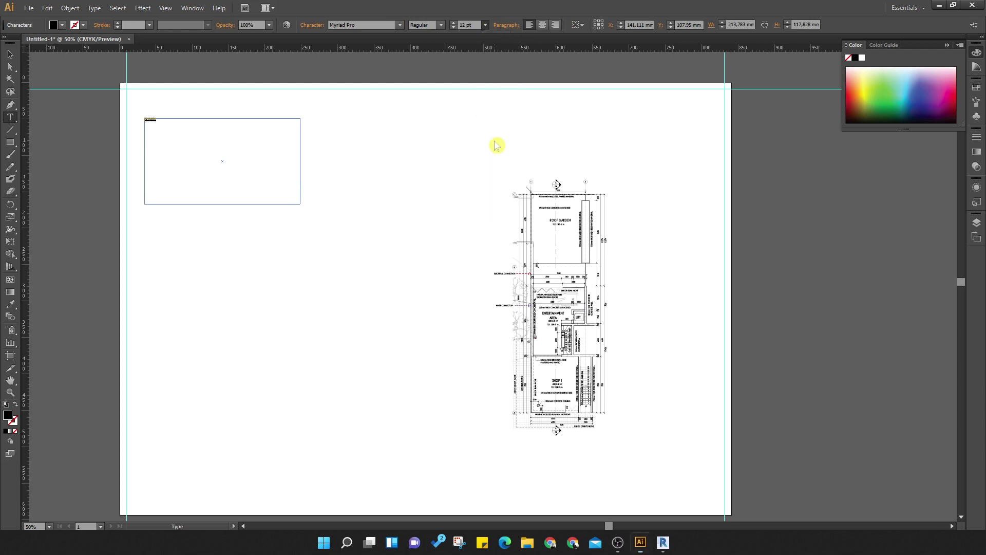
pyautogui.click(485, 25)
pyautogui.click(502, 192)
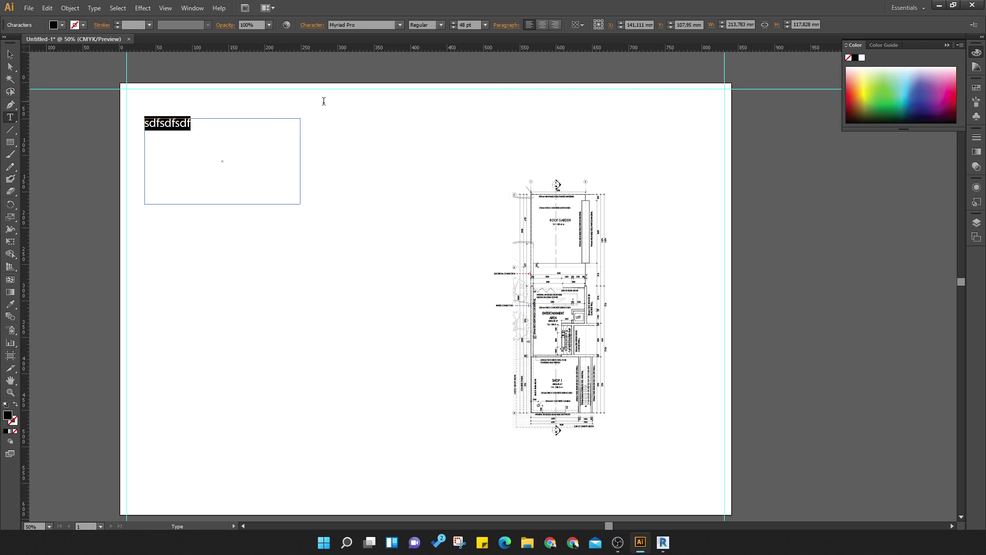
pyautogui.press('Escape')
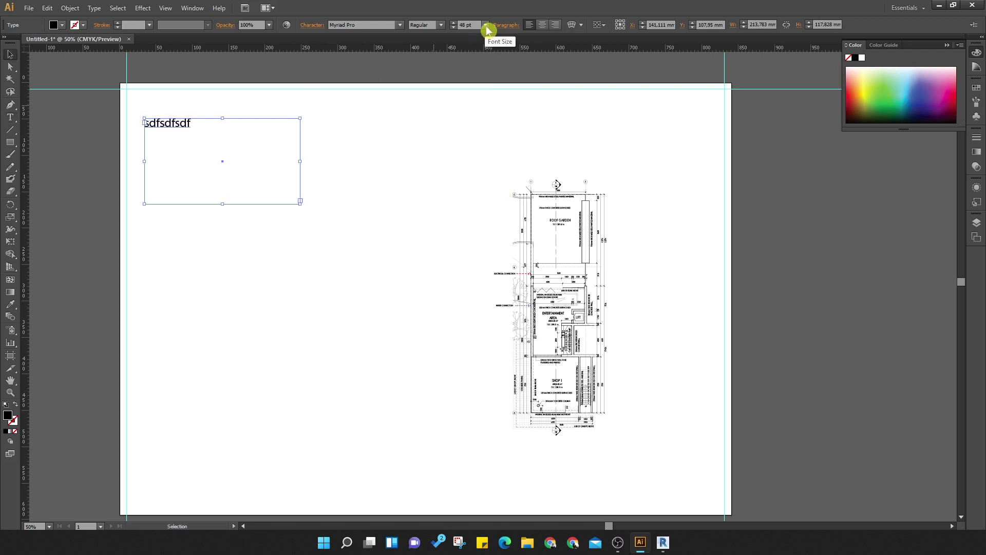
# Check the sample text's font size and delete the text frame
pyautogui.doubleClick(165, 123)
pyautogui.doubleClick(164, 127)
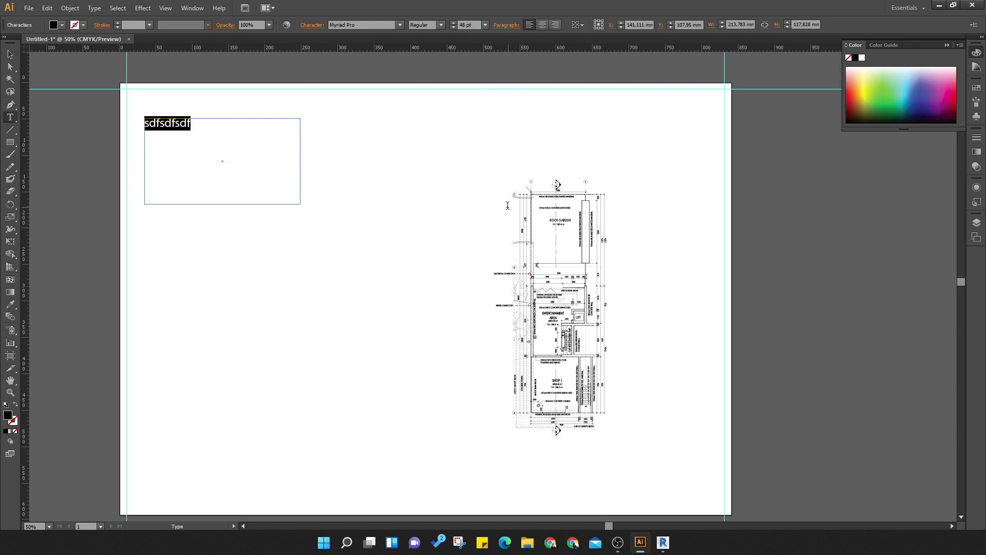
pyautogui.click(469, 24)
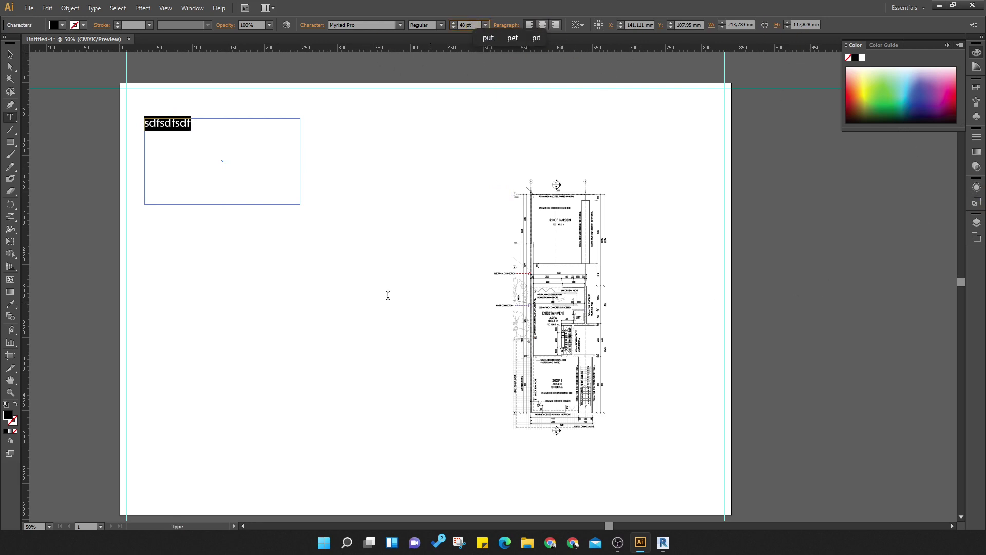
pyautogui.press('Escape')
pyautogui.press('Escape')
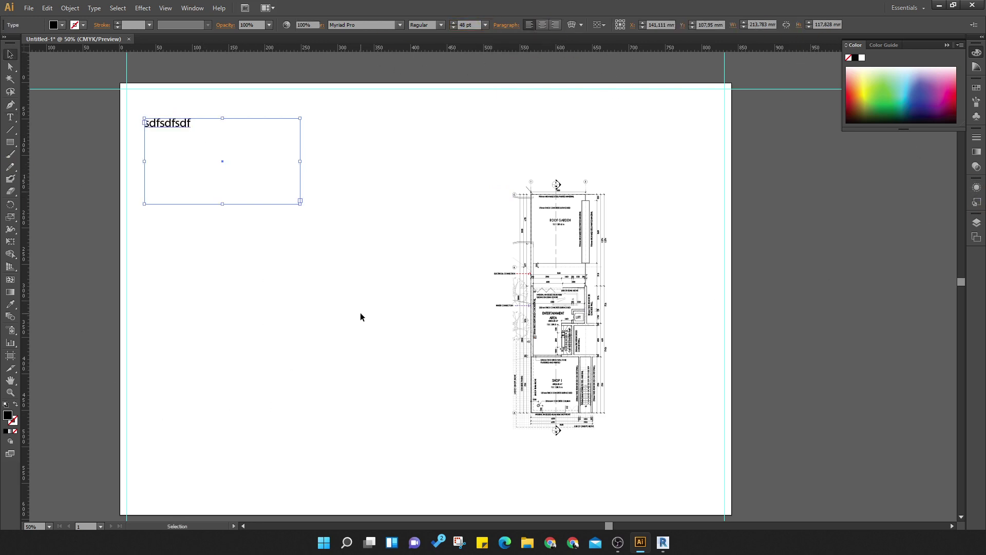
pyautogui.click(360, 316)
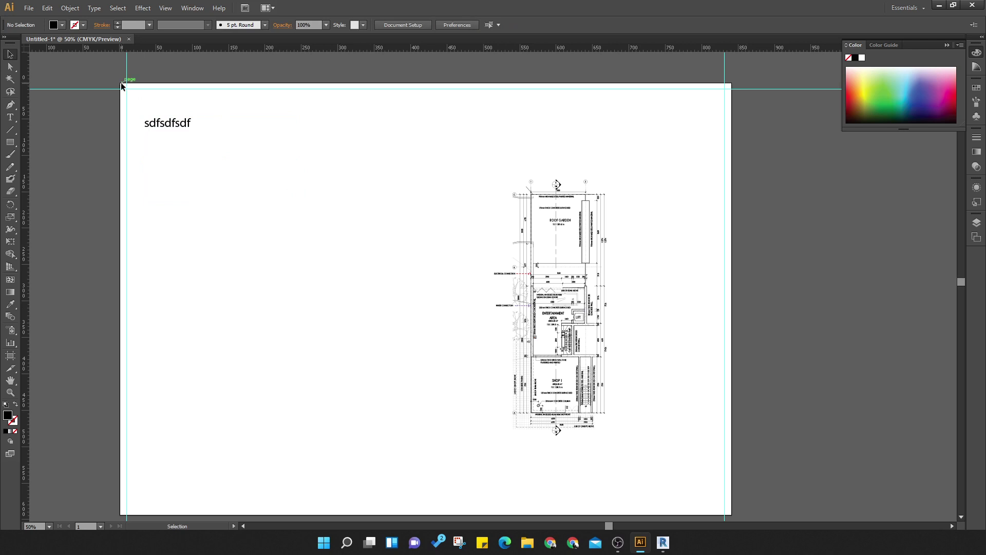
pyautogui.click(185, 126)
pyautogui.press('Delete')
# Isolate the placed floor plan, open its original PDF in Acrobat to inspect it, and close Acrobat again
pyautogui.click(561, 297)
pyautogui.rightClick(562, 297)
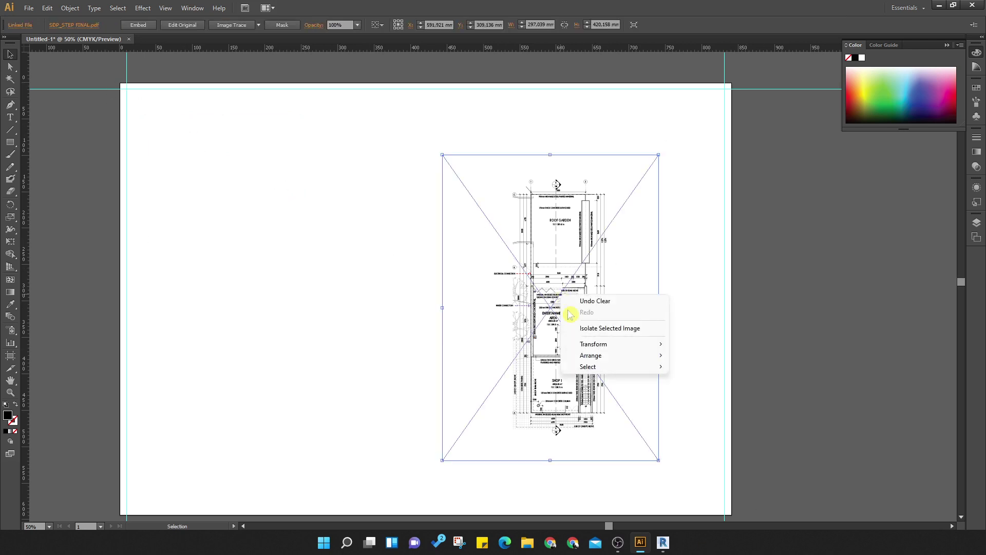
pyautogui.click(560, 271)
pyautogui.doubleClick(560, 276)
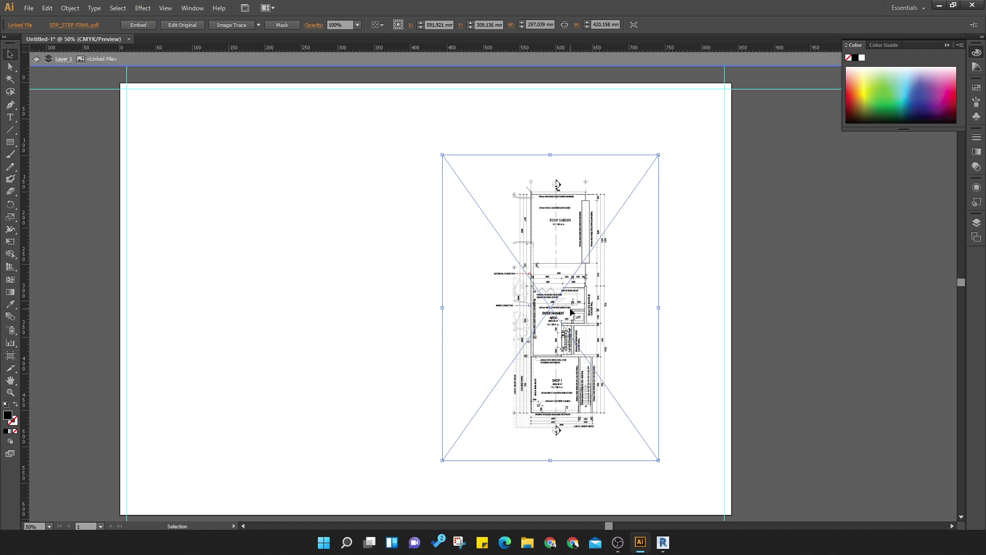
pyautogui.click(187, 27)
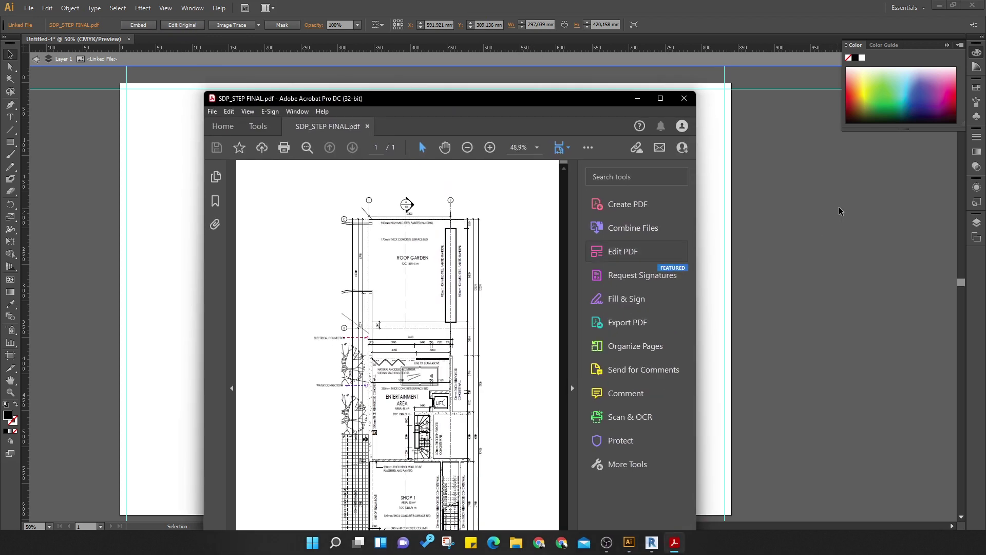
pyautogui.click(684, 97)
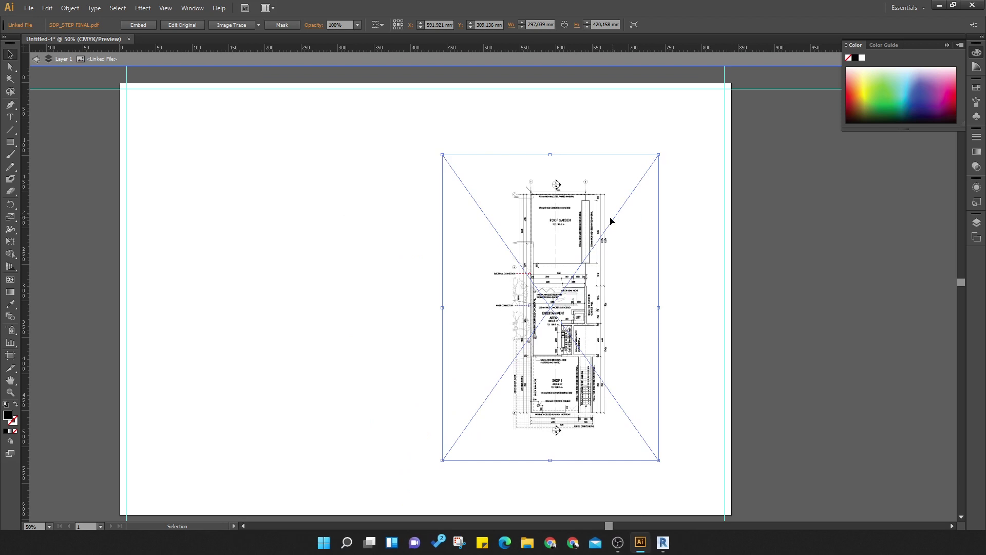
# Examine the isolated floor plan up close around the stair and the reinforced concrete wall
pyautogui.keyDown('ctrl'); pyautogui.hscroll(-2, 610, 222); pyautogui.keyUp('ctrl')
pyautogui.press('v')
pyautogui.scroll(3, 745, 342)
pyautogui.scroll(-4, 775, 322)
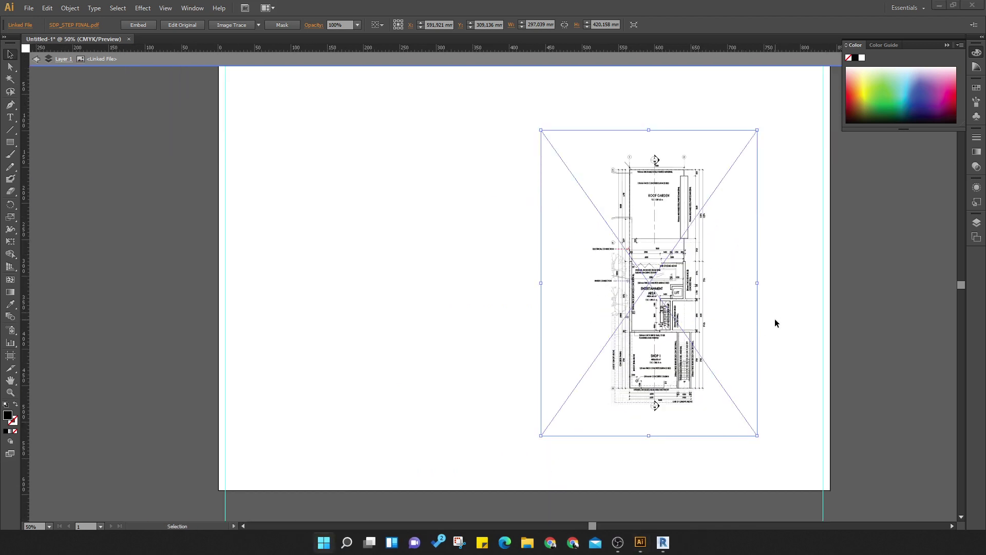
pyautogui.keyDown('alt'); pyautogui.scroll(5, 690, 321); pyautogui.keyUp('alt')
pyautogui.keyDown('alt'); pyautogui.scroll(3, 659, 295); pyautogui.keyUp('alt')
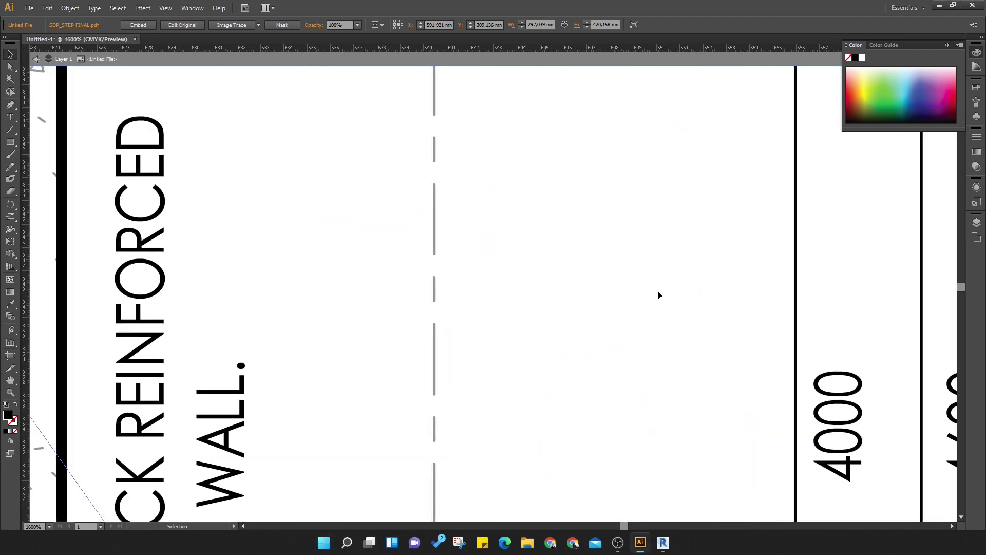
pyautogui.keyDown('alt'); pyautogui.scroll(-2, 641, 287); pyautogui.keyUp('alt')
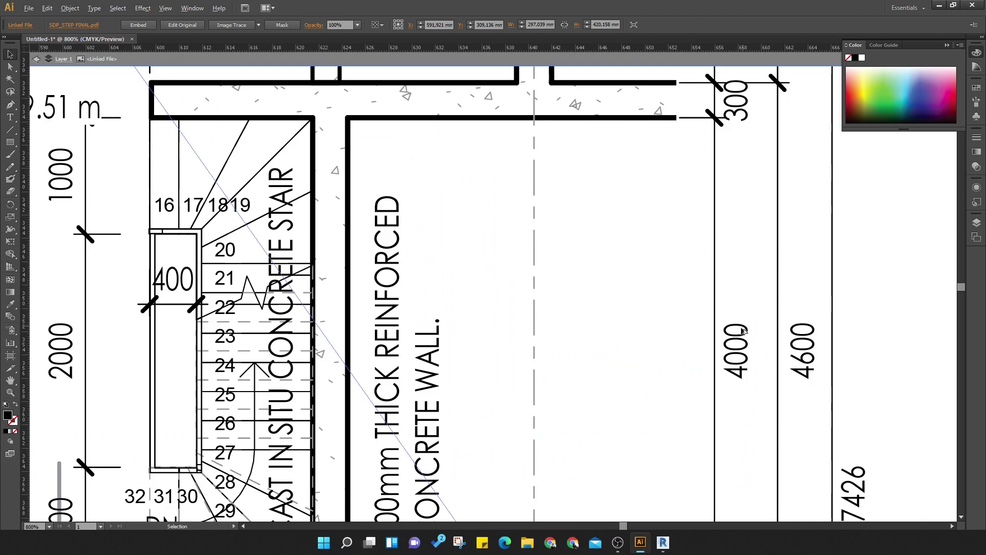
# Select the isolated linked floor plan and apply a clipping mask to it
pyautogui.keyDown('alt'); pyautogui.scroll(-4, 467, 233); pyautogui.keyUp('alt')
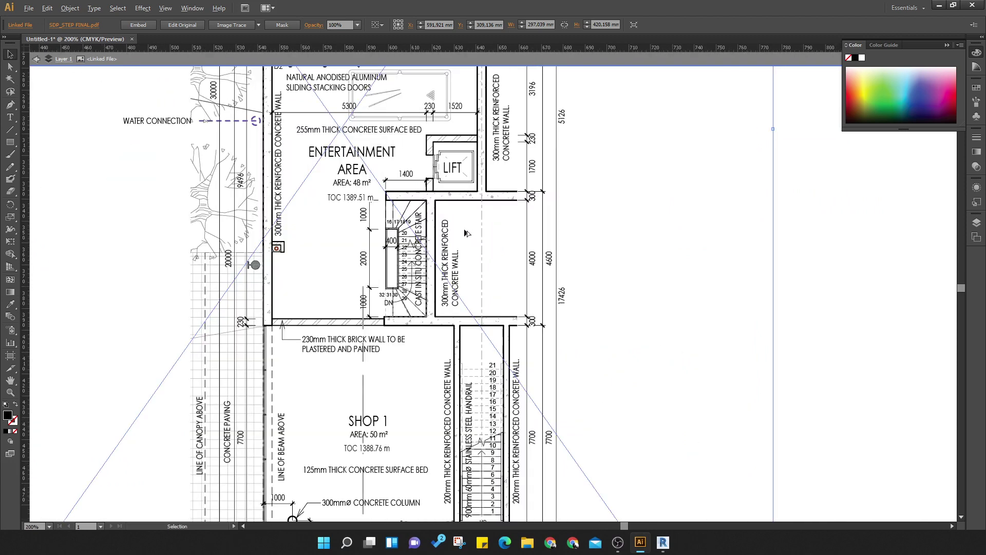
pyautogui.keyDown('alt'); pyautogui.scroll(-1, 467, 234); pyautogui.keyUp('alt')
pyautogui.click(629, 290)
pyautogui.scroll(1, 625, 287)
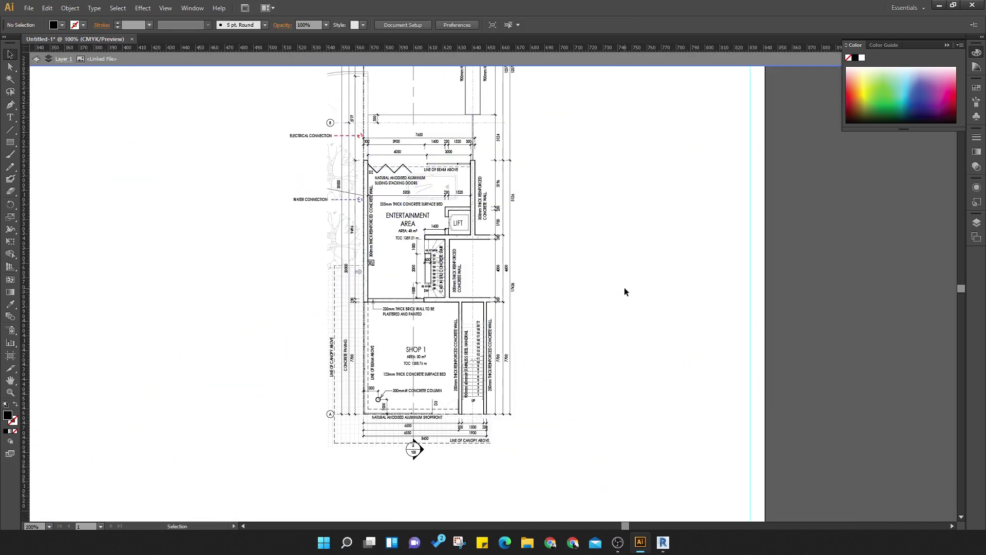
pyautogui.keyDown('ctrl'); pyautogui.hscroll(2, 619, 286); pyautogui.keyUp('ctrl')
pyautogui.click(550, 271)
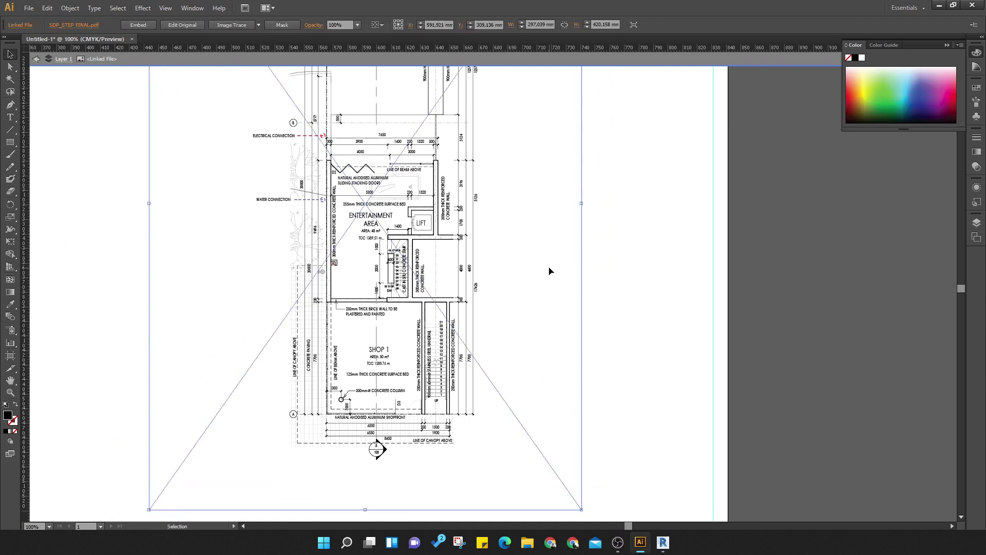
pyautogui.keyDown('ctrl'); pyautogui.hscroll(1, 550, 271); pyautogui.keyUp('ctrl')
pyautogui.keyDown('alt'); pyautogui.scroll(-1, 460, 232); pyautogui.keyUp('alt')
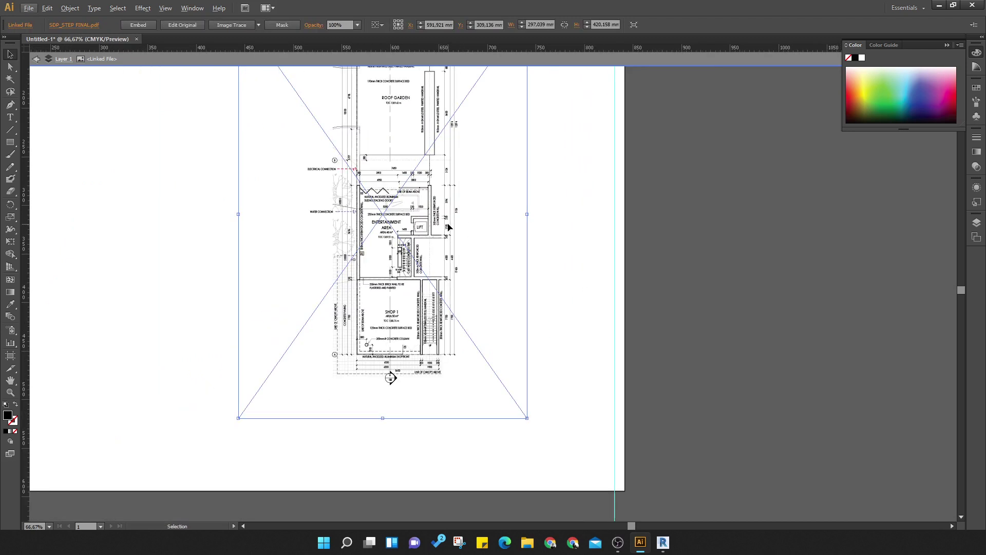
pyautogui.scroll(5, 448, 227)
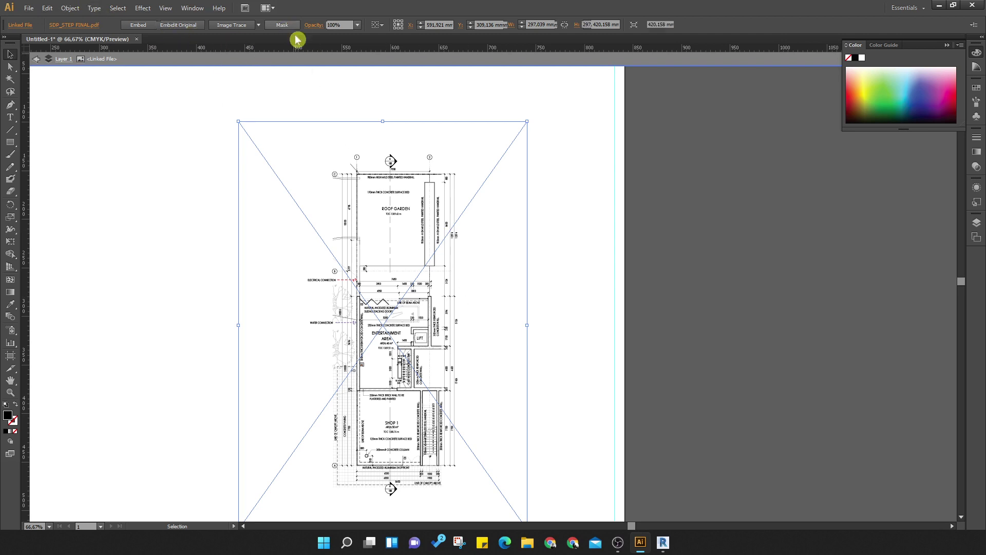
pyautogui.click(282, 26)
# Crop the floor plan's clipping mask on all four sides to about 170 × 363 mm around the drawing
pyautogui.moveTo(383, 121); pyautogui.dragTo(383, 147)
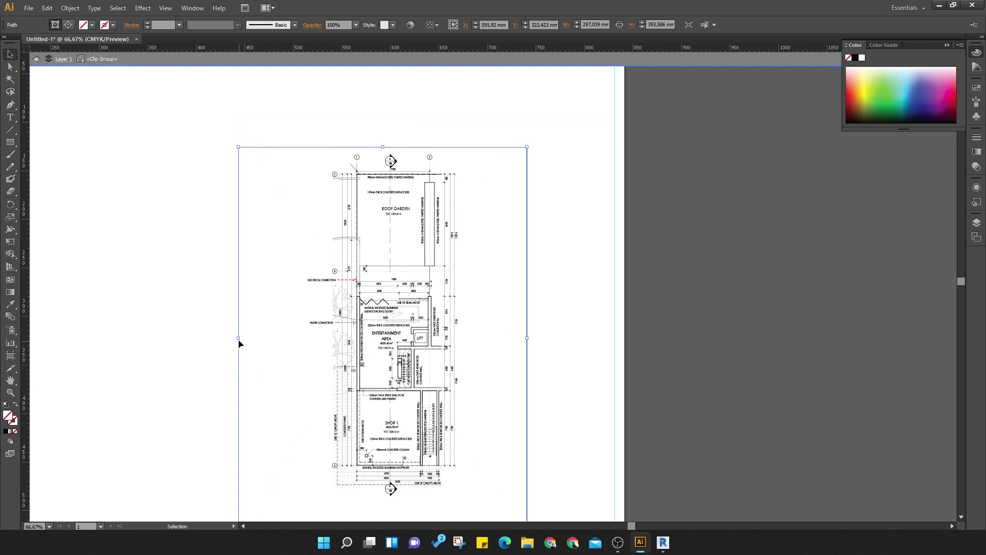
pyautogui.moveTo(238, 338); pyautogui.dragTo(298, 331)
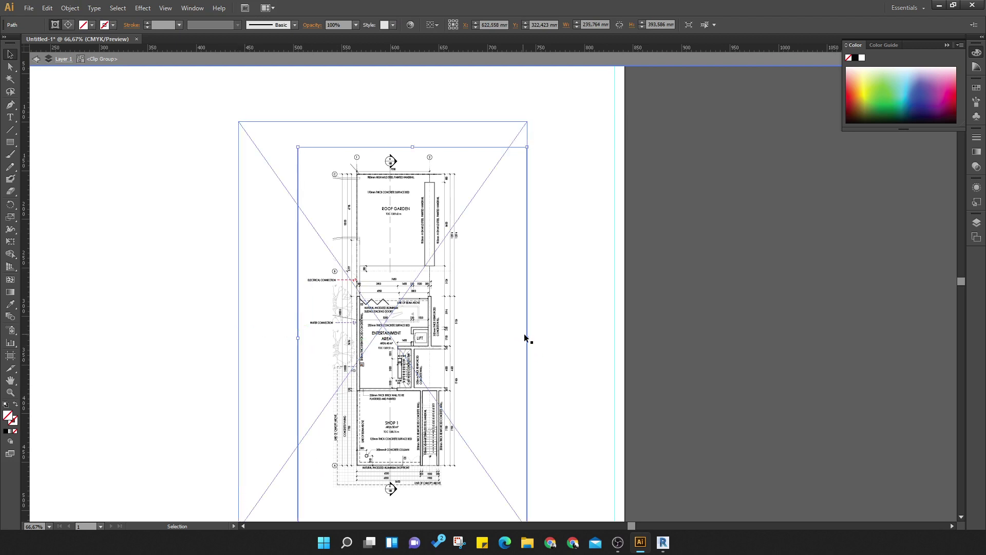
pyautogui.moveTo(526, 334); pyautogui.dragTo(463, 332)
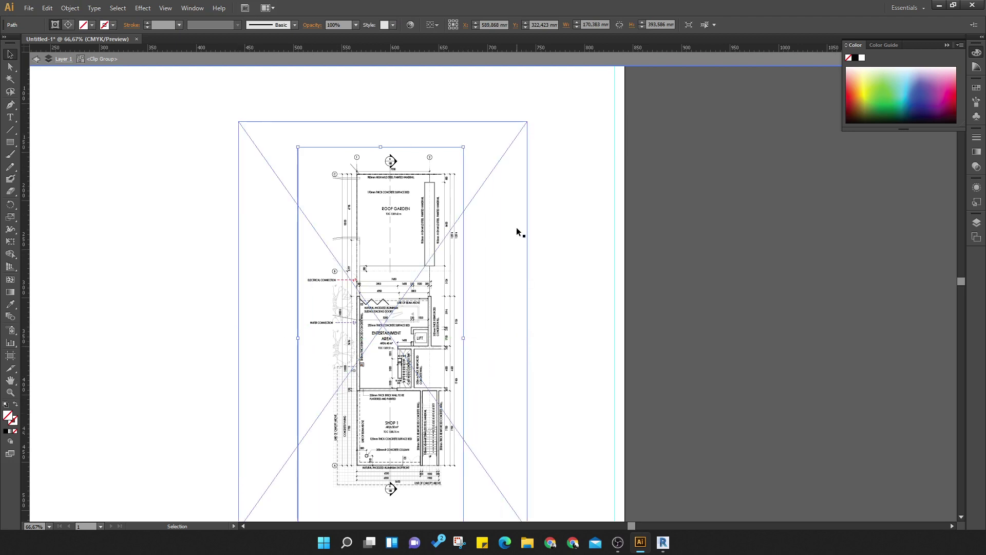
pyautogui.scroll(-2, 462, 360)
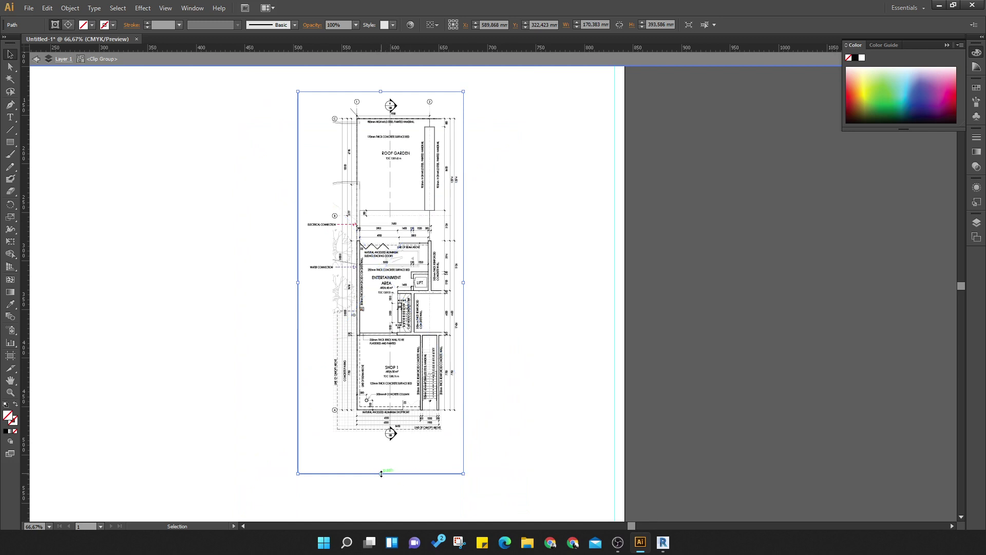
pyautogui.moveTo(381, 474); pyautogui.dragTo(381, 443)
pyautogui.click(770, 376)
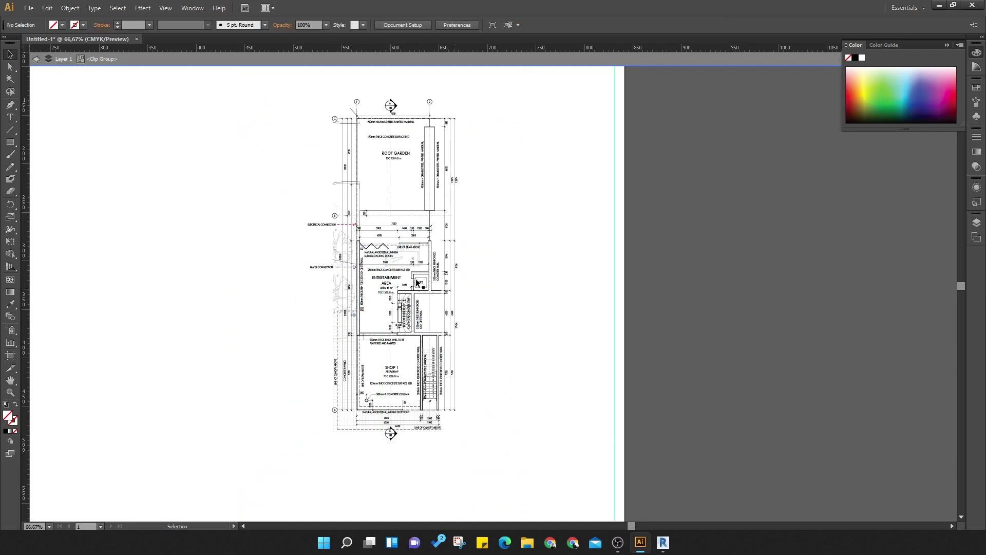
# Select the linked plan inside the clip group, examine it up close, and exit isolation mode
pyautogui.click(418, 283)
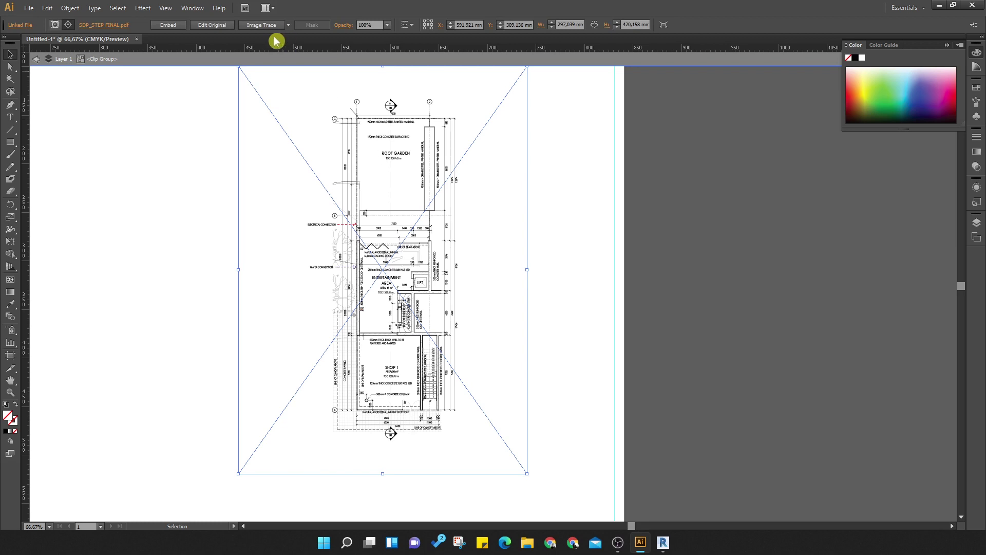
pyautogui.click(169, 27)
pyautogui.keyDown('ctrl'); pyautogui.hscroll(-3, 367, 244); pyautogui.keyUp('ctrl')
pyautogui.keyDown('alt'); pyautogui.scroll(3, 504, 257); pyautogui.keyUp('alt')
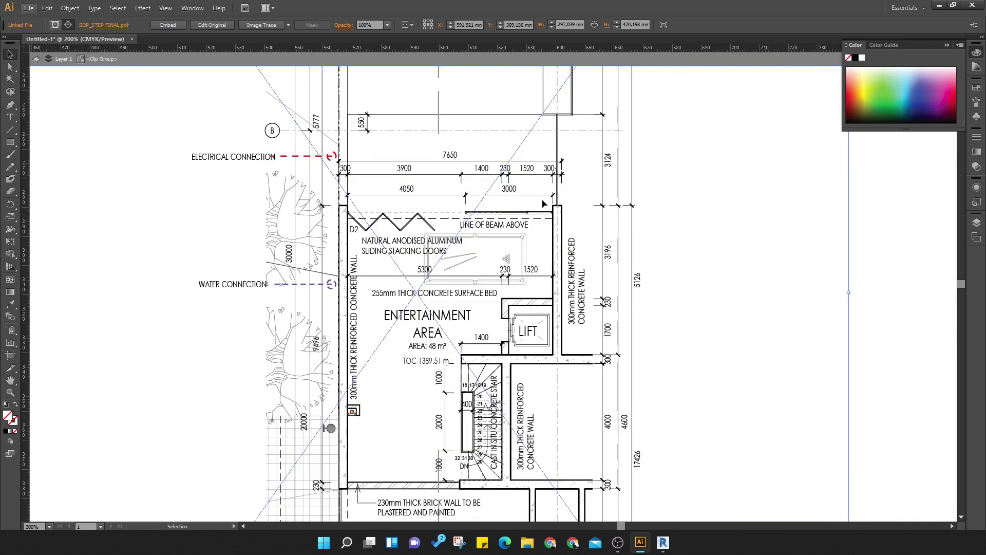
pyautogui.keyDown('alt'); pyautogui.scroll(-5, 522, 249); pyautogui.keyUp('alt')
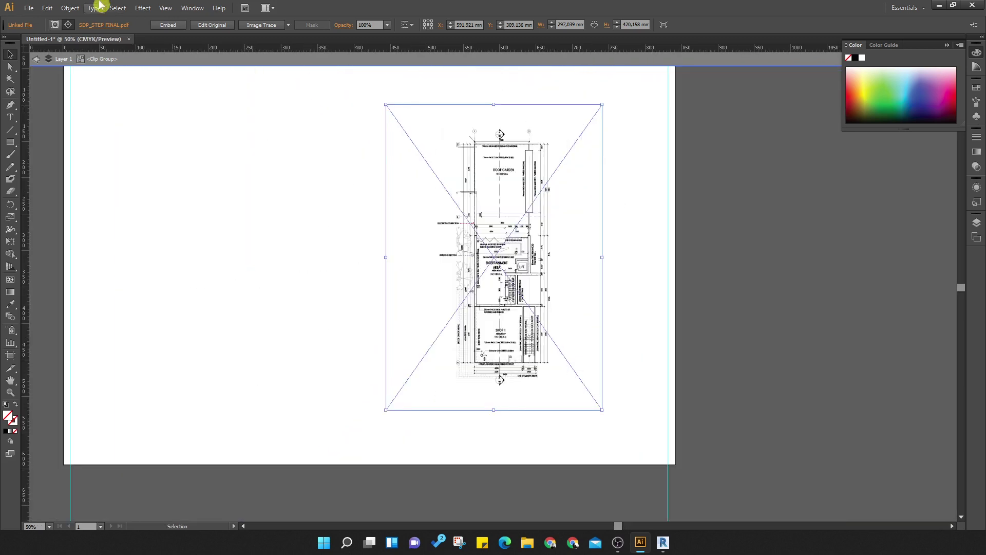
pyautogui.click(165, 26)
pyautogui.doubleClick(724, 306)
pyautogui.click(767, 309)
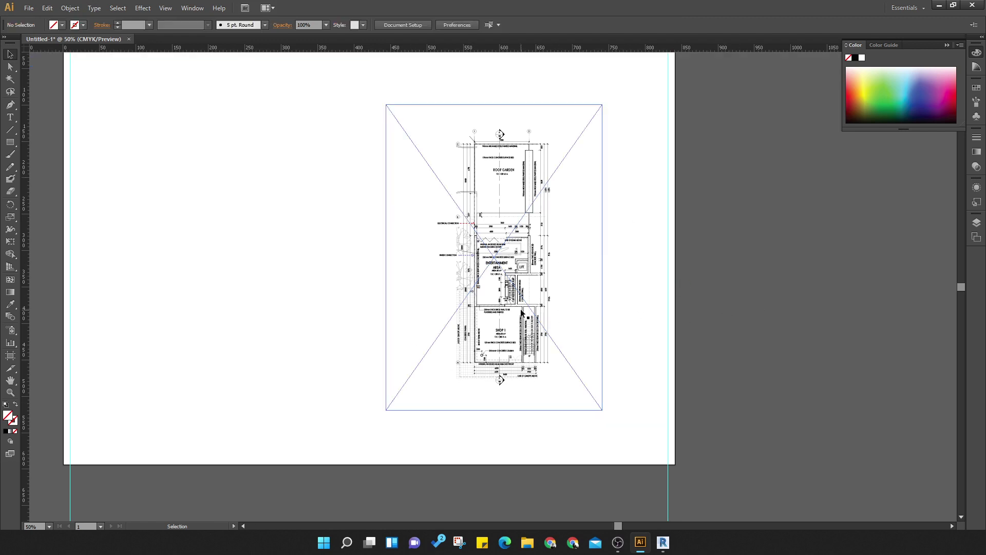
# Check the extent of the cropped floor plan by selecting and deselecting its clip group
pyautogui.click(503, 209)
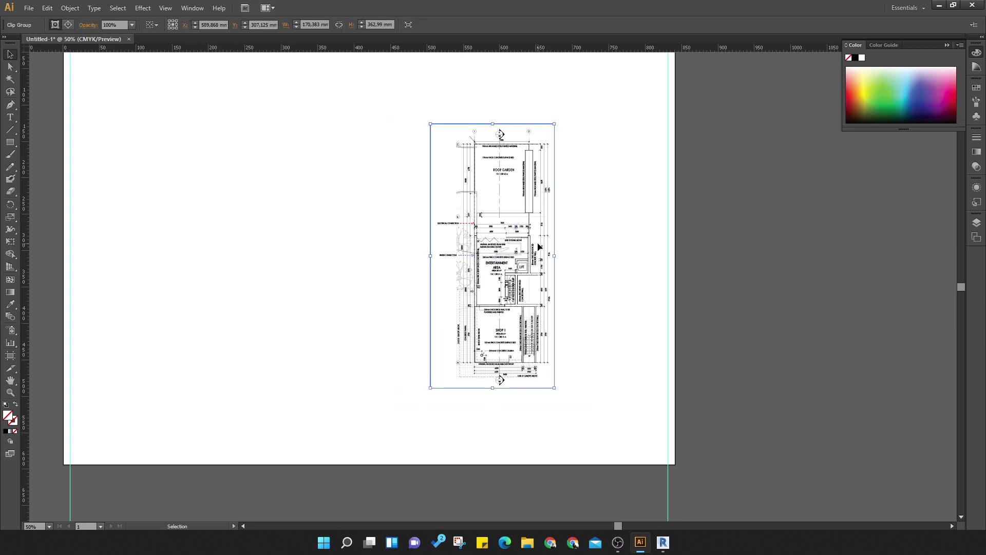
pyautogui.click(397, 126)
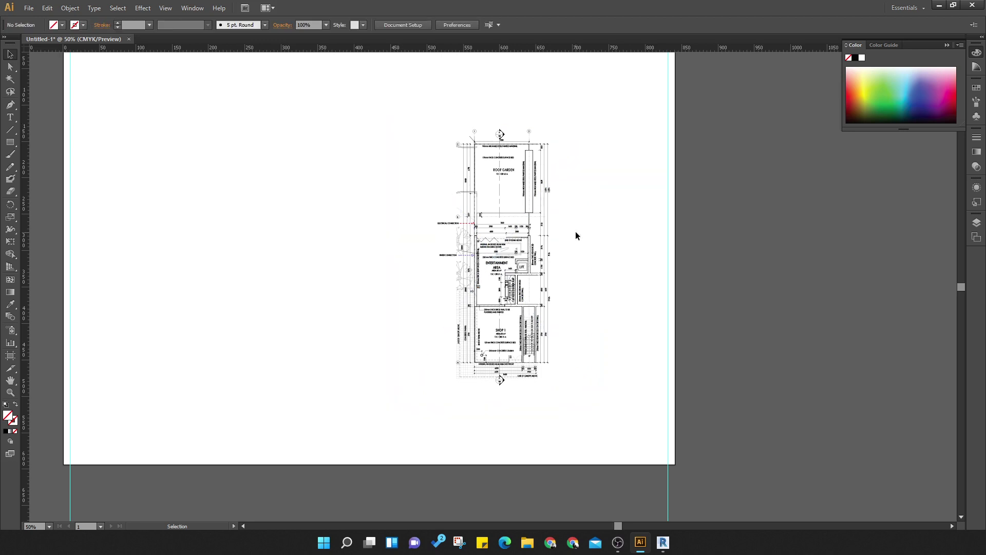
pyautogui.click(525, 206)
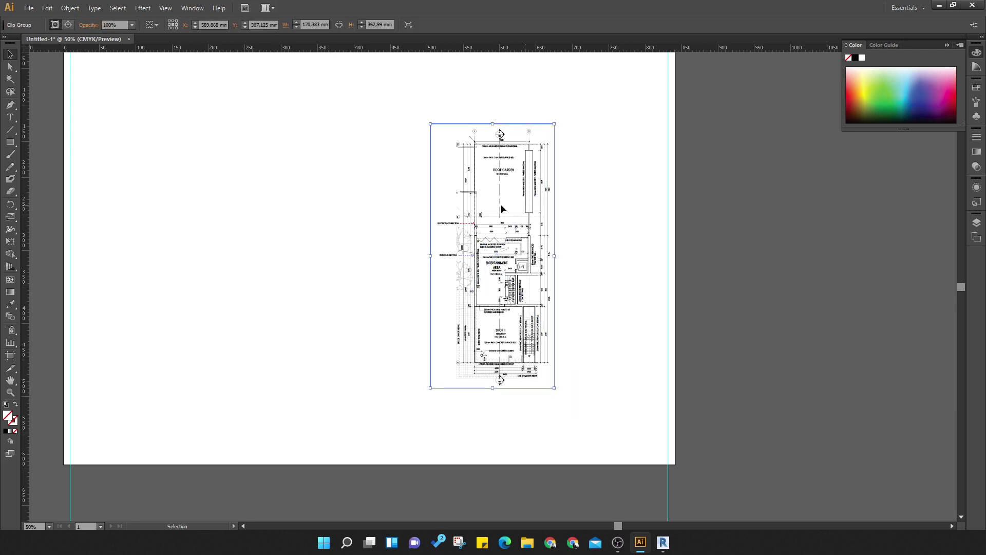
pyautogui.click(389, 175)
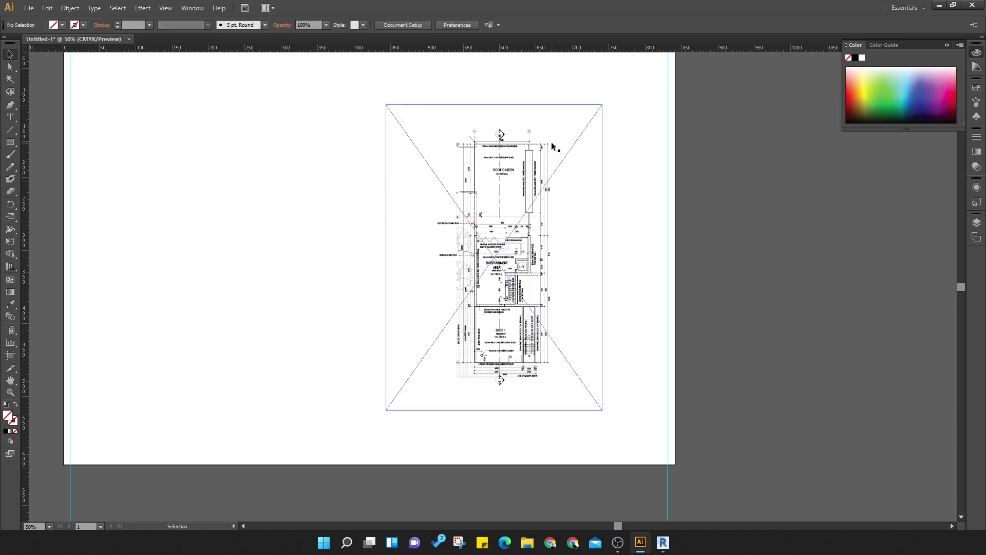
# Switch to the clip group's contents and embed the linked floor plan PDF in the document
pyautogui.click(553, 147)
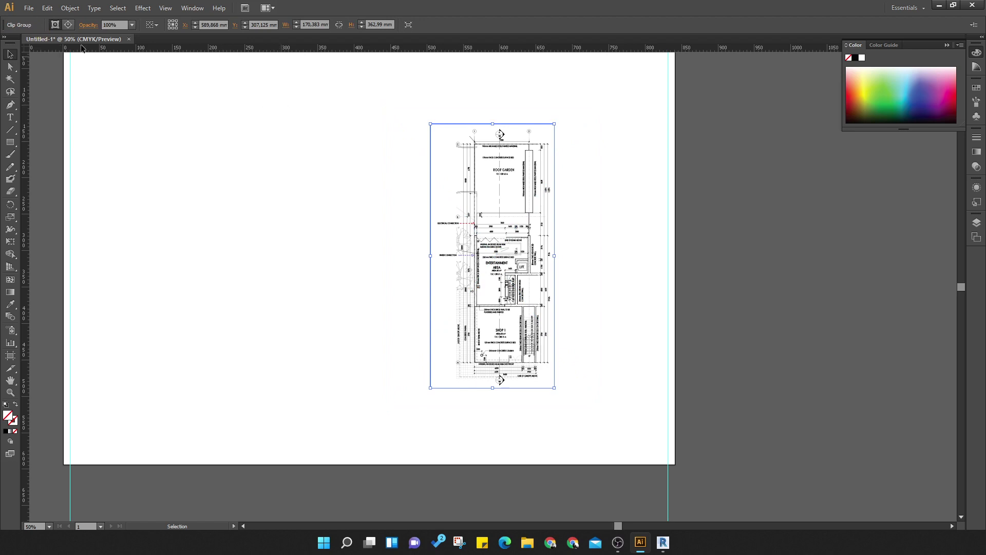
pyautogui.click(67, 25)
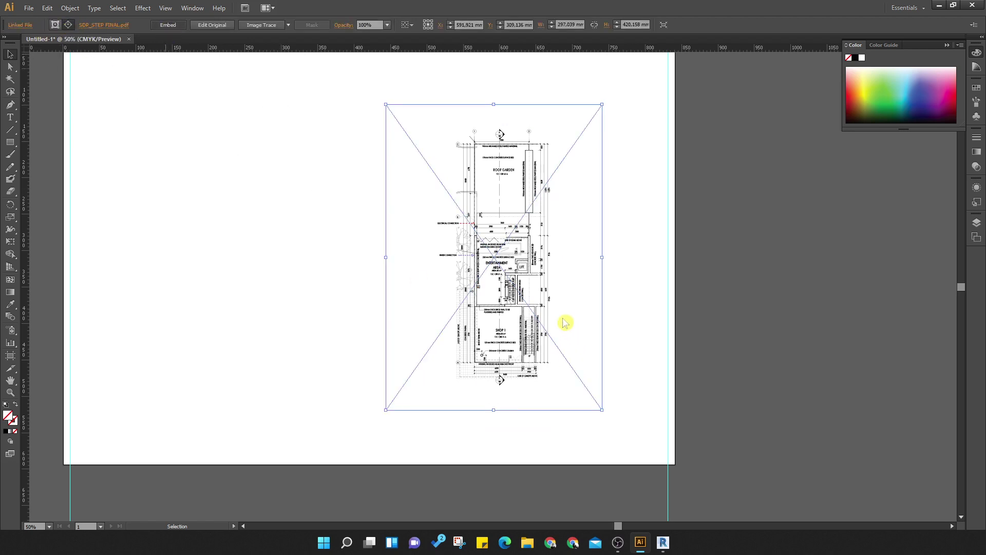
pyautogui.click(168, 24)
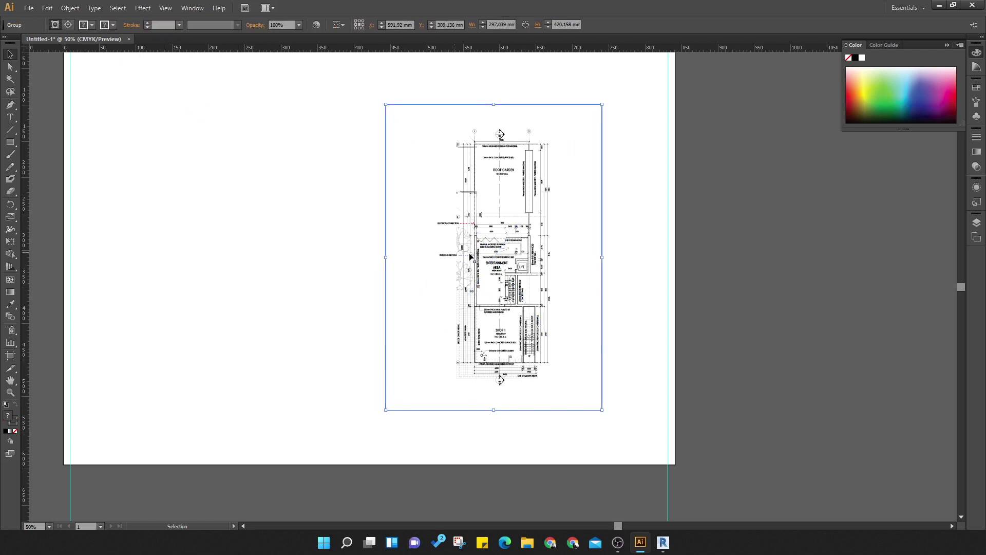
pyautogui.click(730, 288)
# Isolate the embedded clip group and inspect its nested objects around the entertainment area, then leave isolation
pyautogui.click(478, 254)
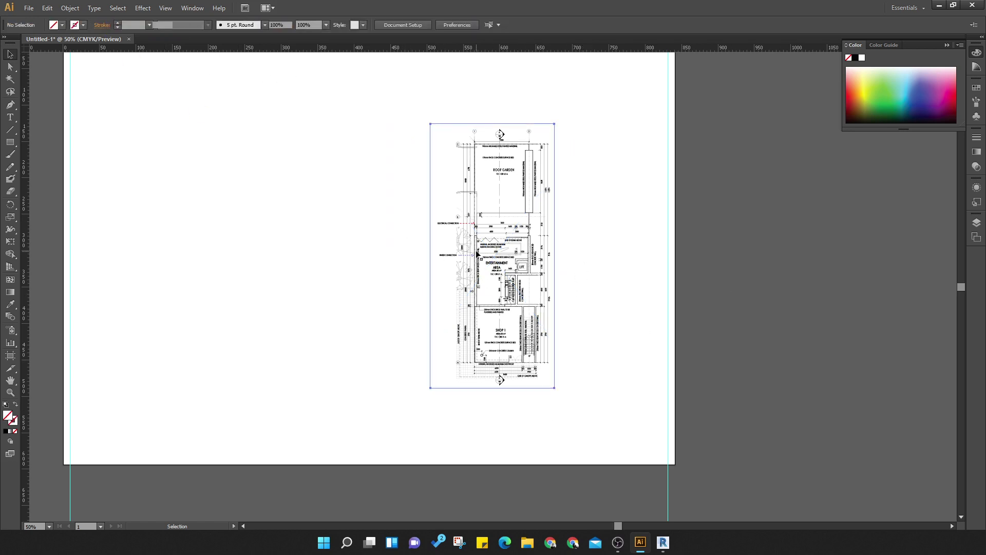
pyautogui.keyDown('ctrl'); pyautogui.hscroll(-3, 493, 267); pyautogui.keyUp('ctrl')
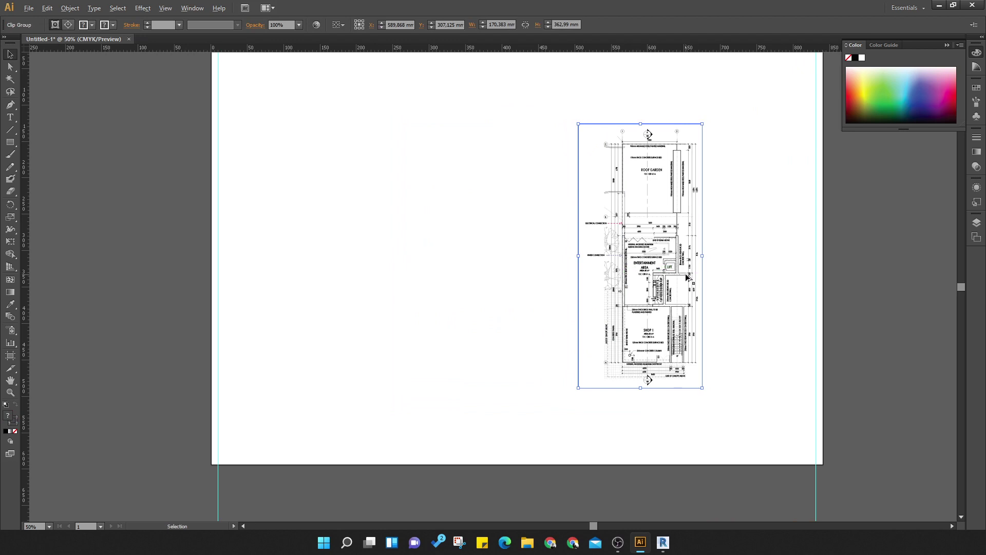
pyautogui.keyDown('alt'); pyautogui.scroll(4, 688, 277); pyautogui.keyUp('alt')
pyautogui.doubleClick(632, 273)
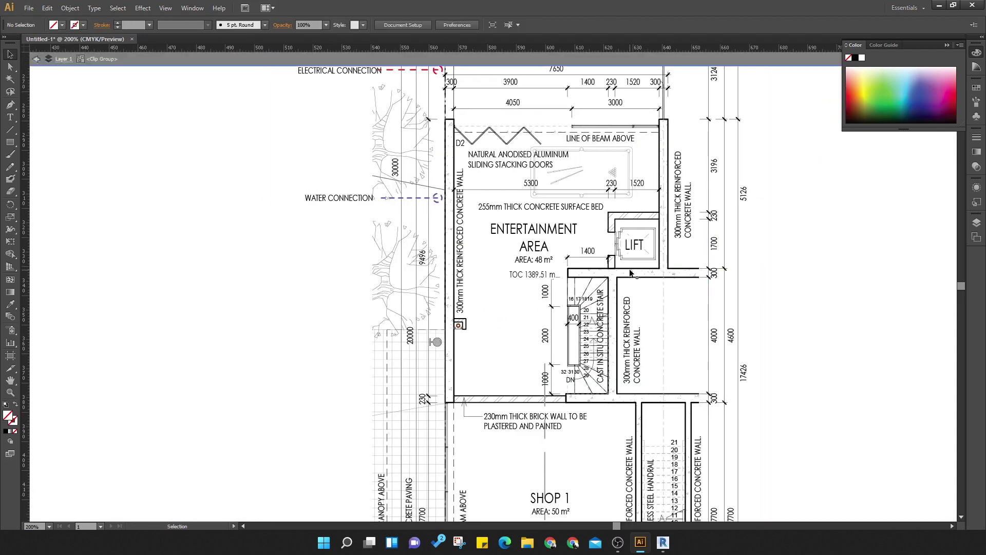
pyautogui.click(632, 272)
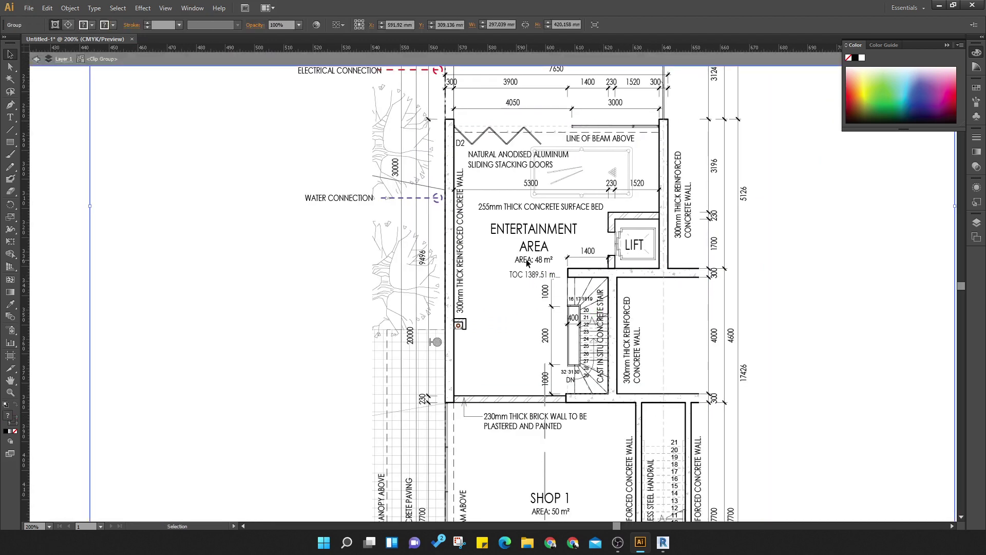
pyautogui.doubleClick(527, 261)
pyautogui.click(523, 230)
pyautogui.press('Escape')
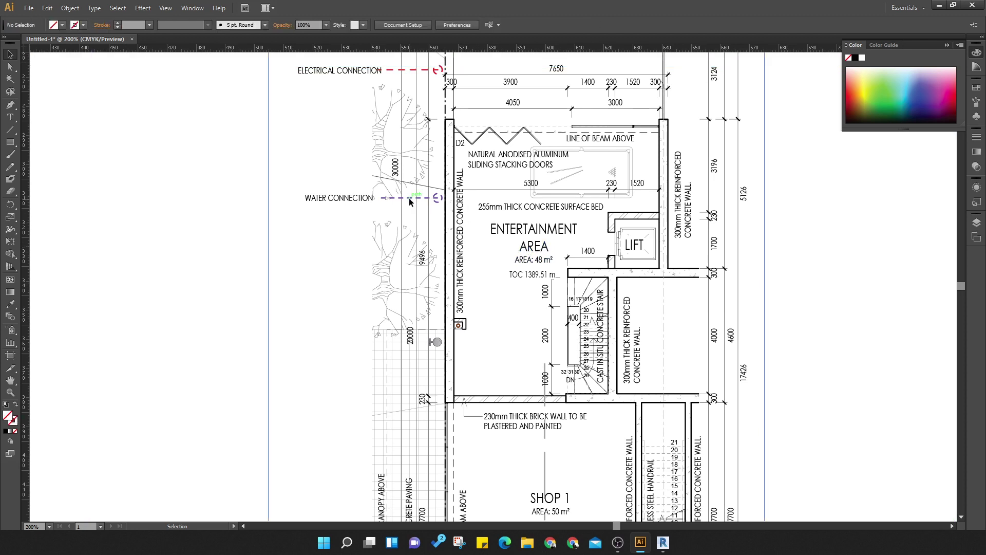
# Isolate the clip group at the water connection label, inspect the objects there, and exit isolation
pyautogui.click(409, 198)
pyautogui.doubleClick(331, 201)
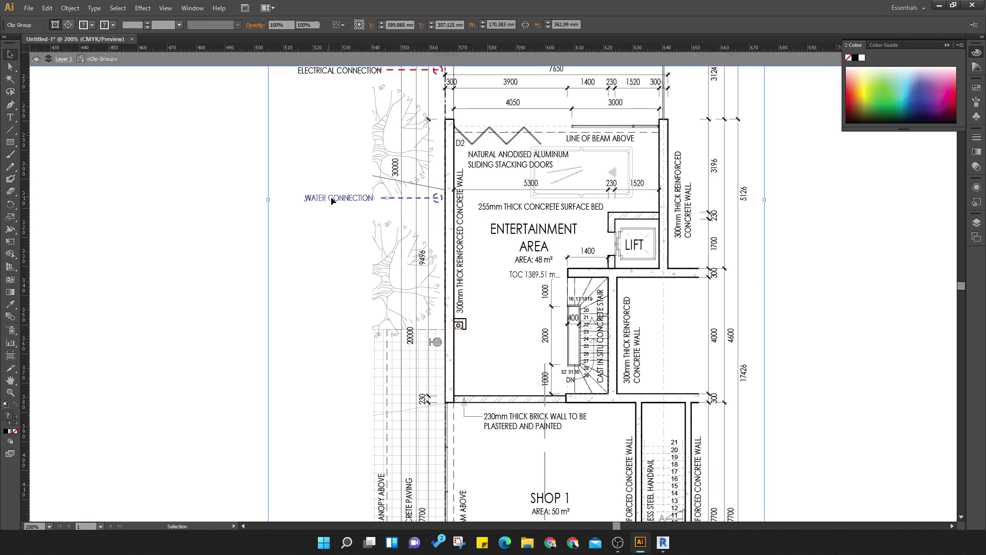
pyautogui.click(427, 203)
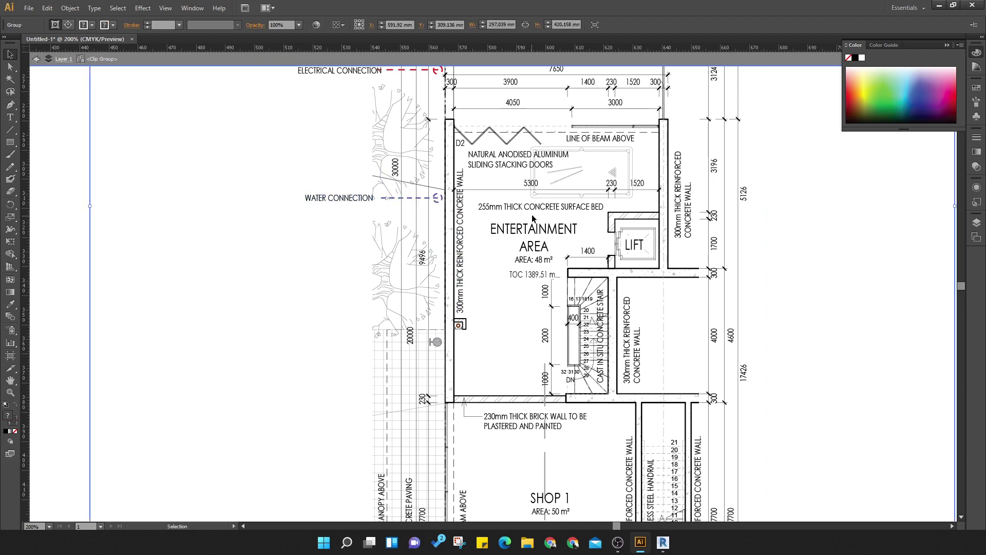
pyautogui.press('Escape')
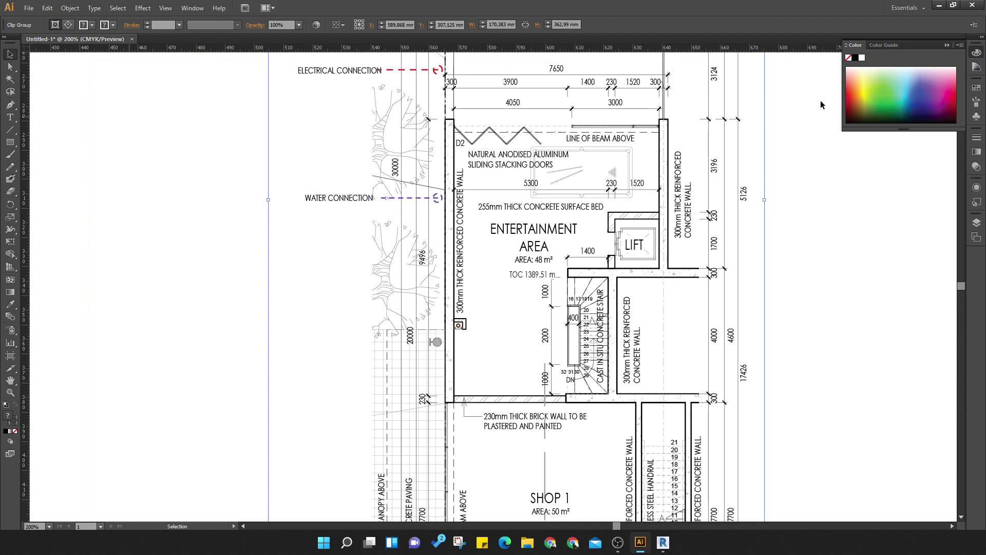
# Expand Layer 1, its clip group and the nested groups to examine the embedded plan's individual objects
pyautogui.click(977, 223)
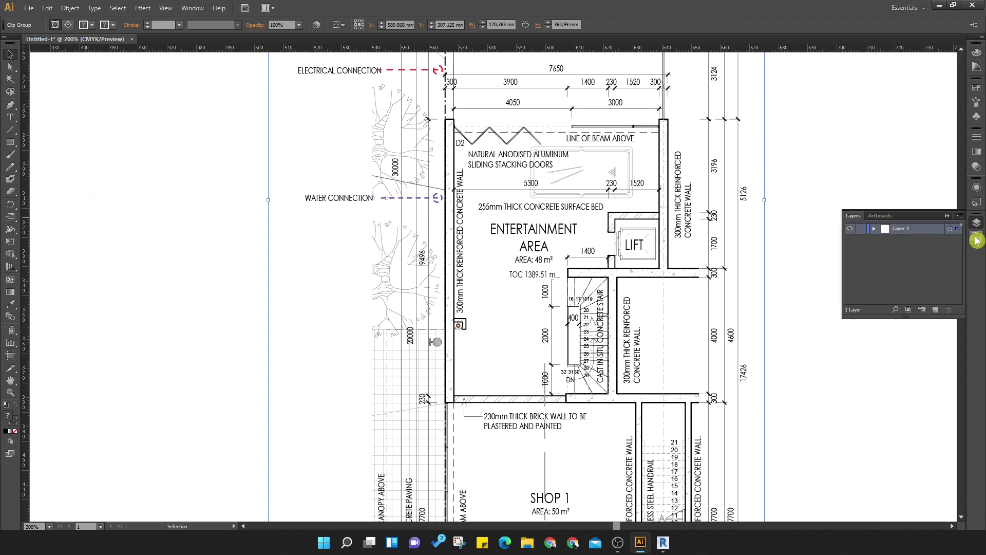
pyautogui.click(875, 229)
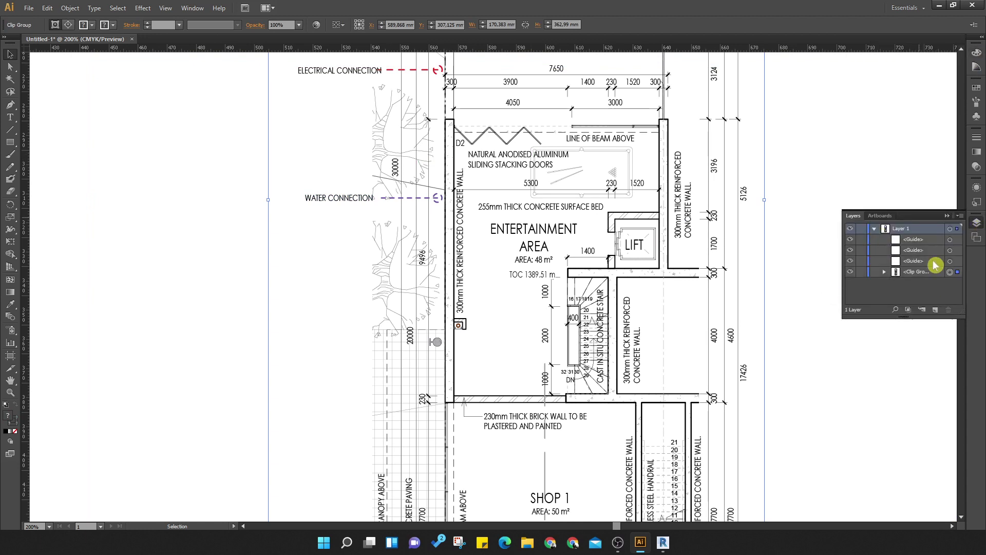
pyautogui.click(885, 273)
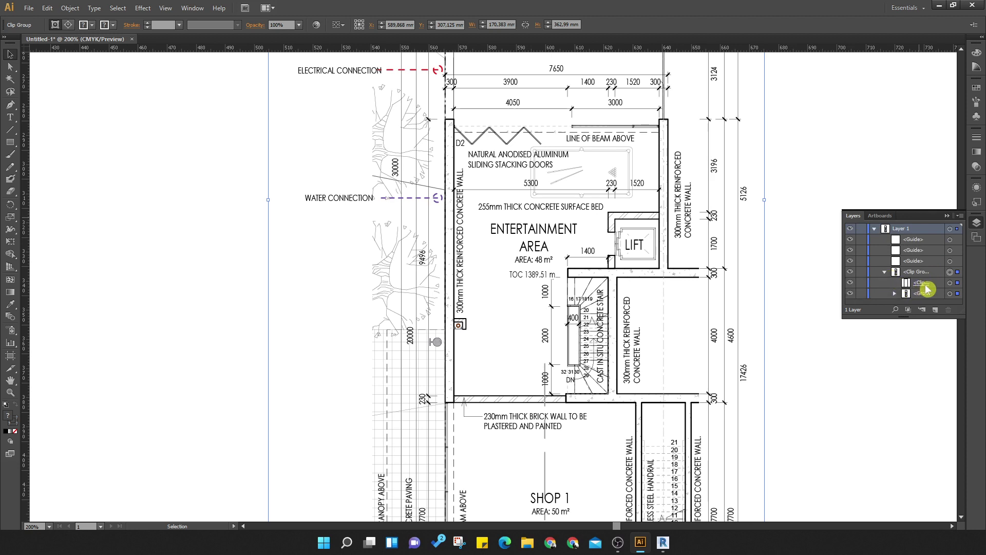
pyautogui.click(896, 294)
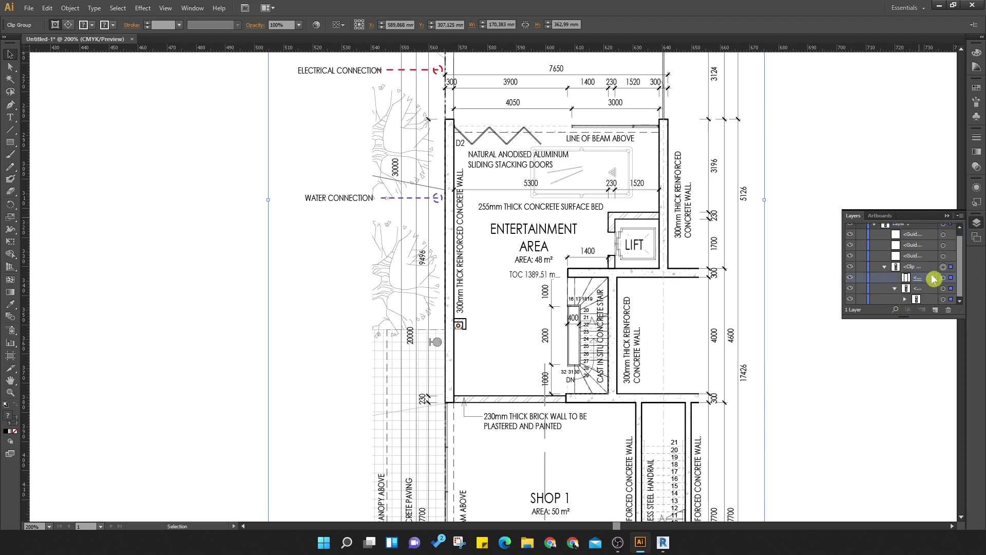
pyautogui.click(906, 300)
pyautogui.scroll(-5, 908, 261)
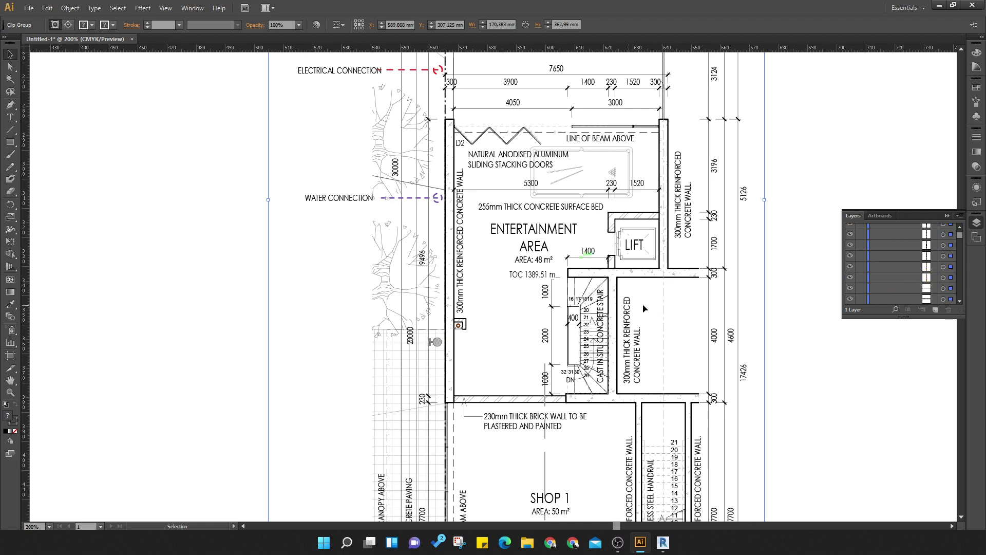
# Isolate the clip group and its nested group at the stair's concrete wall label, inspect their objects, and exit isolation
pyautogui.doubleClick(625, 331)
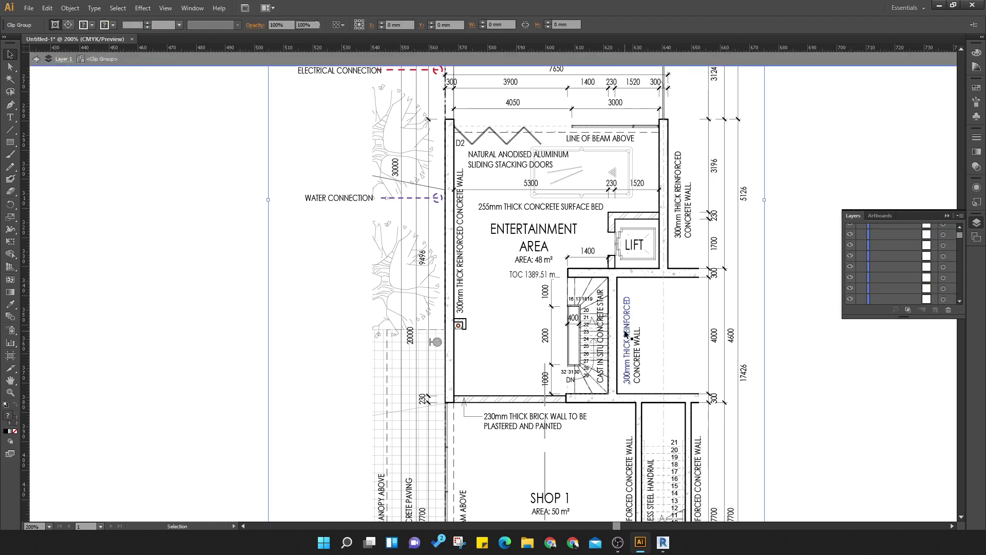
pyautogui.click(624, 330)
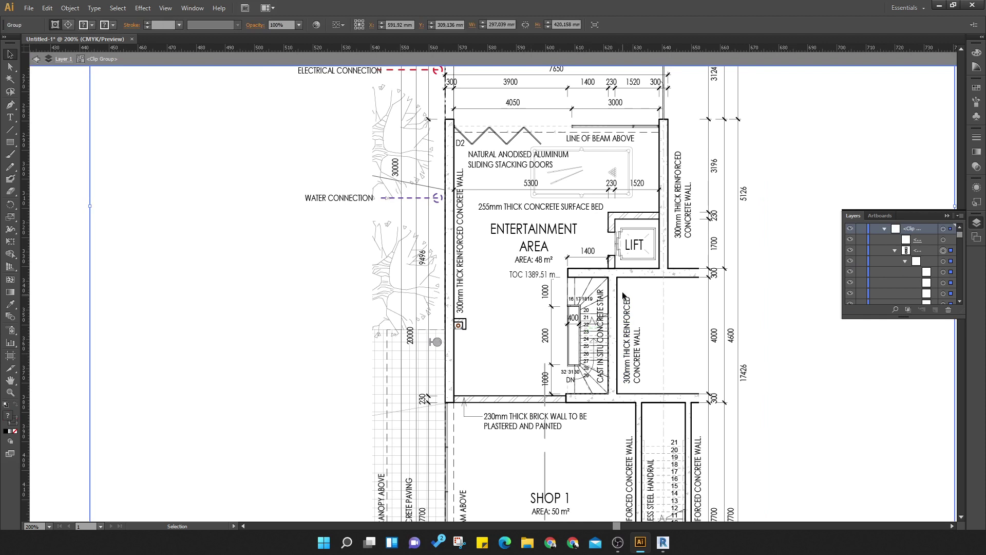
pyautogui.doubleClick(627, 310)
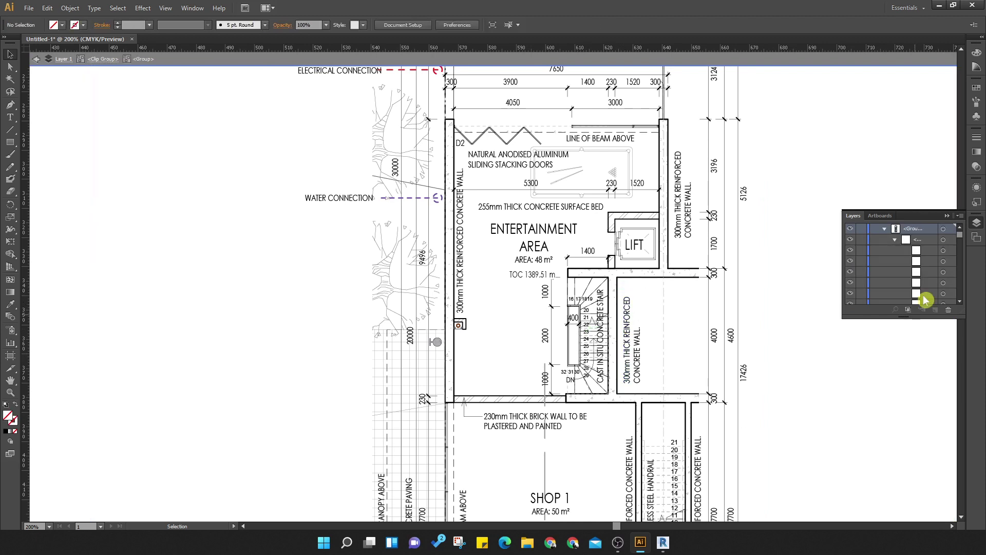
pyautogui.keyDown('ctrl'); pyautogui.hscroll(3, 622, 353); pyautogui.keyUp('ctrl')
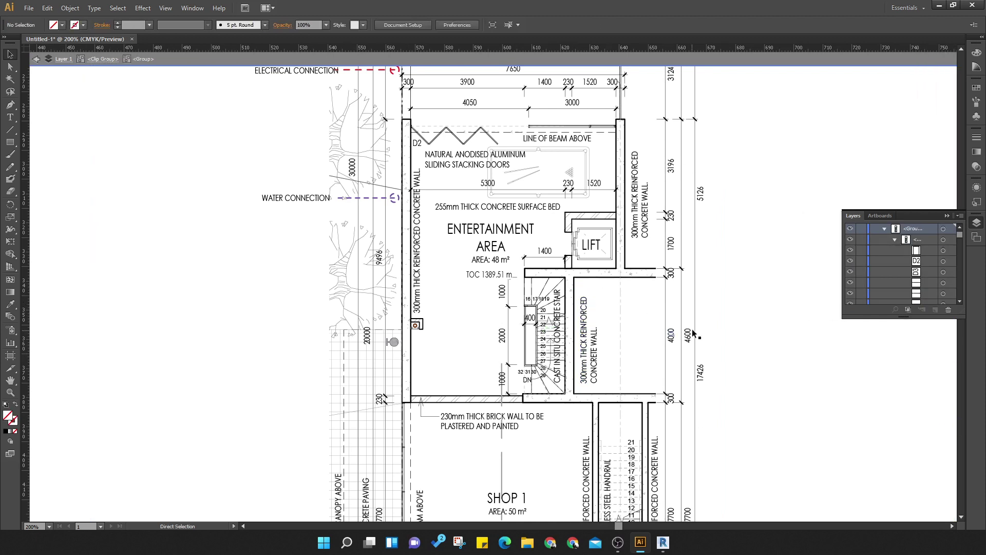
pyautogui.keyDown('alt'); pyautogui.scroll(-5, 742, 319); pyautogui.keyUp('alt')
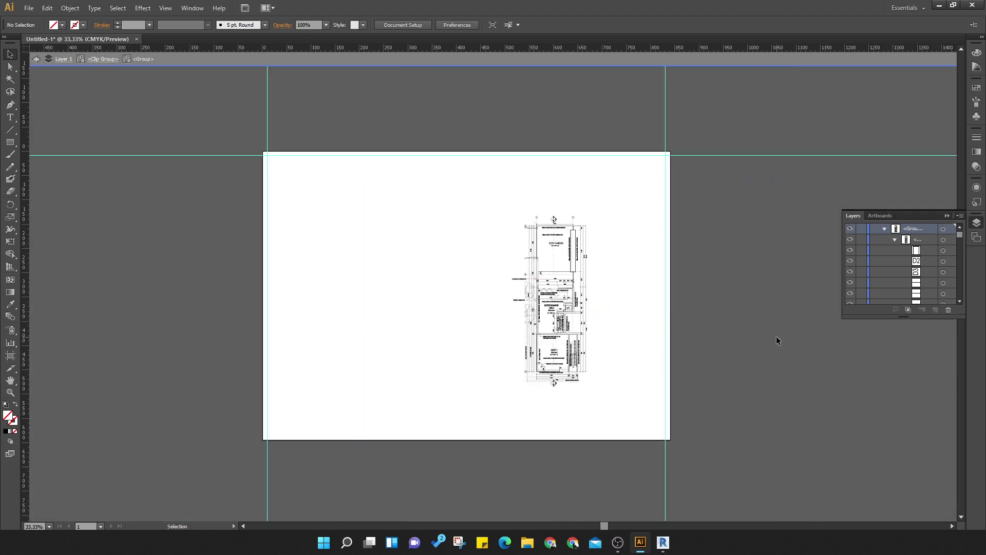
pyautogui.press('Escape')
# Reposition the floor plan clip group on the right half of the artboard, at about X 677 mm, Y 234 mm
pyautogui.moveTo(575, 244); pyautogui.dragTo(611, 218)
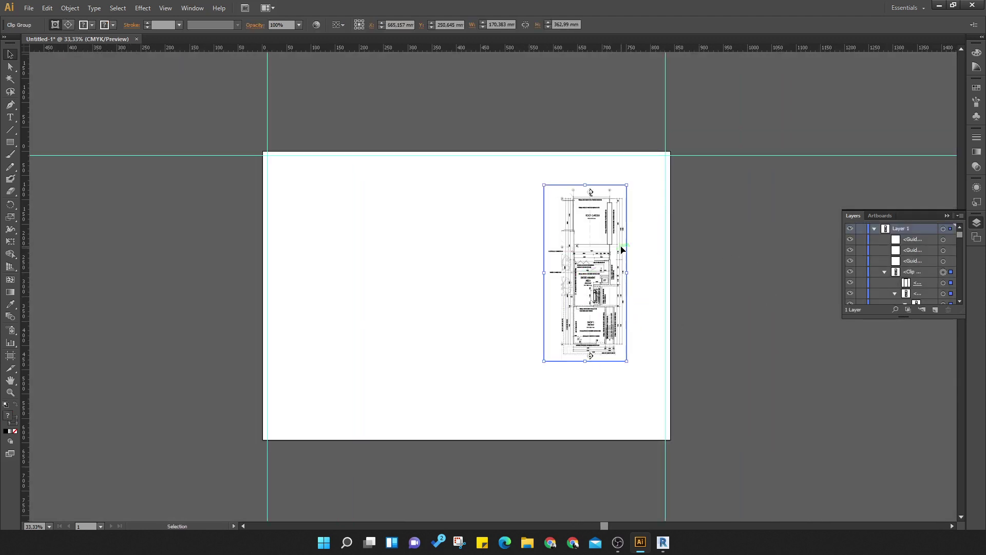
pyautogui.moveTo(608, 259); pyautogui.dragTo(595, 240)
pyautogui.moveTo(582, 204); pyautogui.dragTo(596, 267)
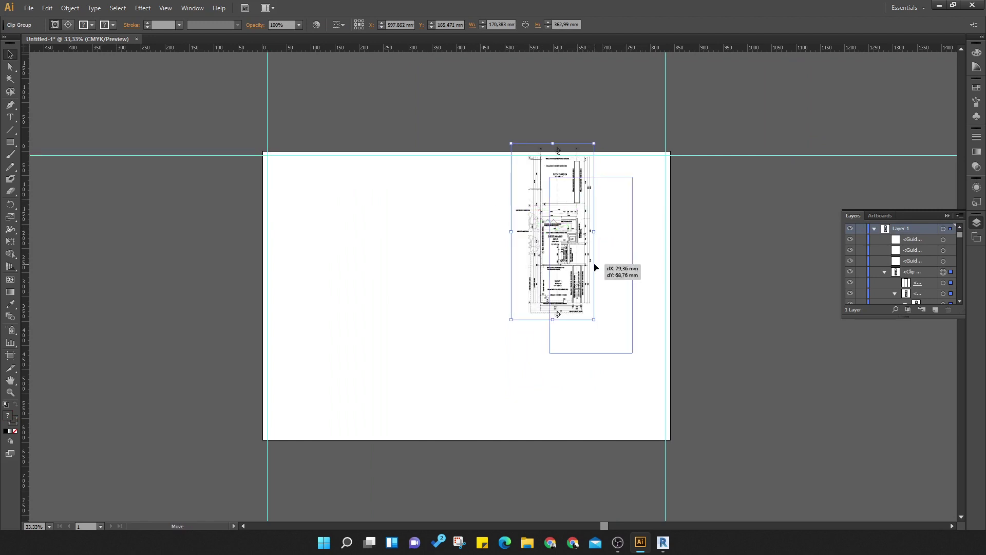
pyautogui.moveTo(697, 240); pyautogui.dragTo(697, 240)
pyautogui.click(640, 325)
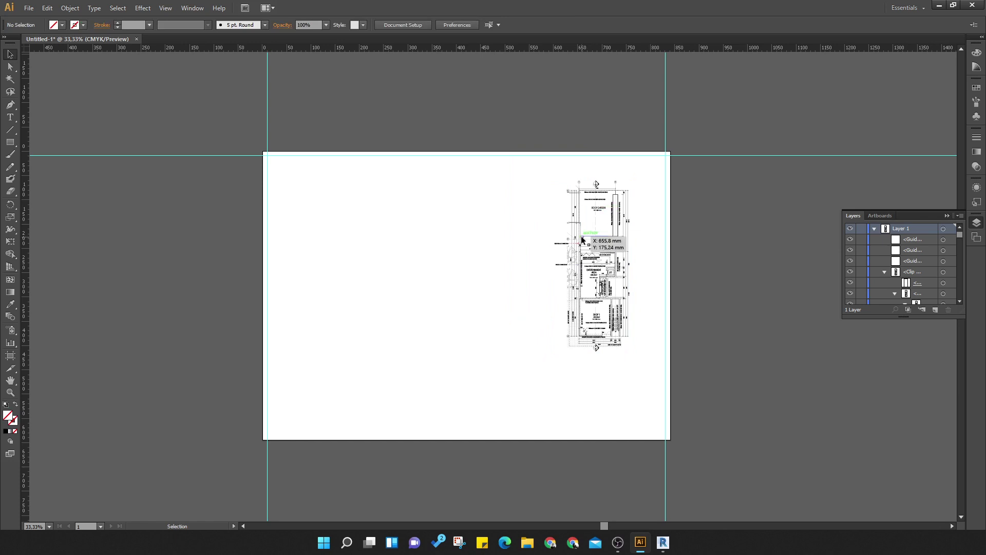
pyautogui.click(597, 233)
pyautogui.keyDown('ctrl'); pyautogui.hscroll(-3, 665, 311); pyautogui.keyUp('ctrl')
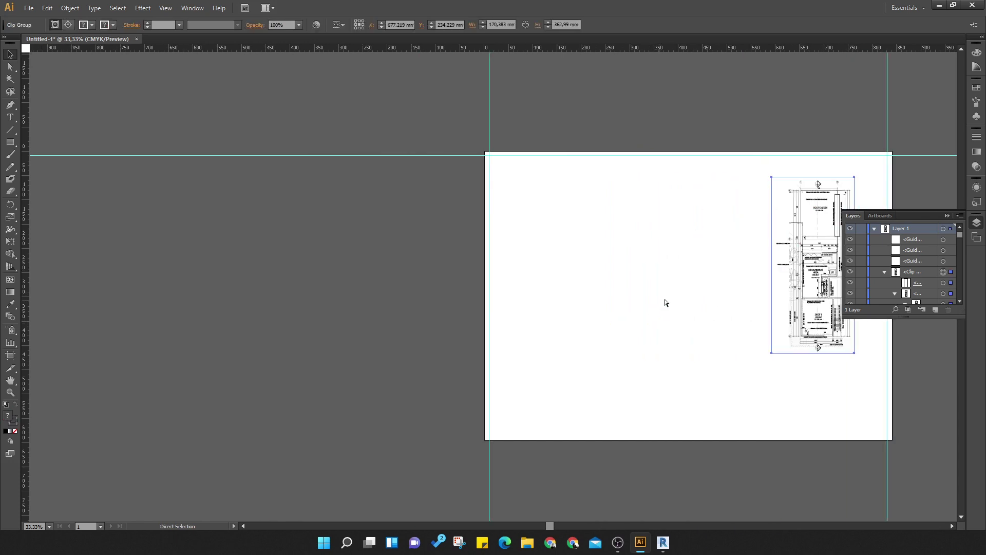
pyautogui.scroll(-2, 608, 308)
pyautogui.keyDown('alt'); pyautogui.scroll(4, 820, 165); pyautogui.keyUp('alt')
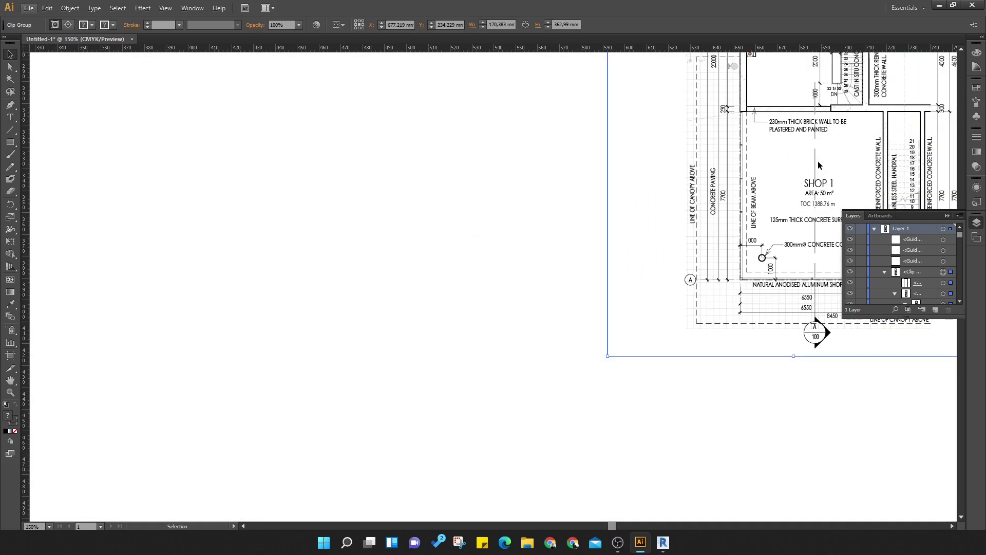
pyautogui.scroll(1, 776, 250)
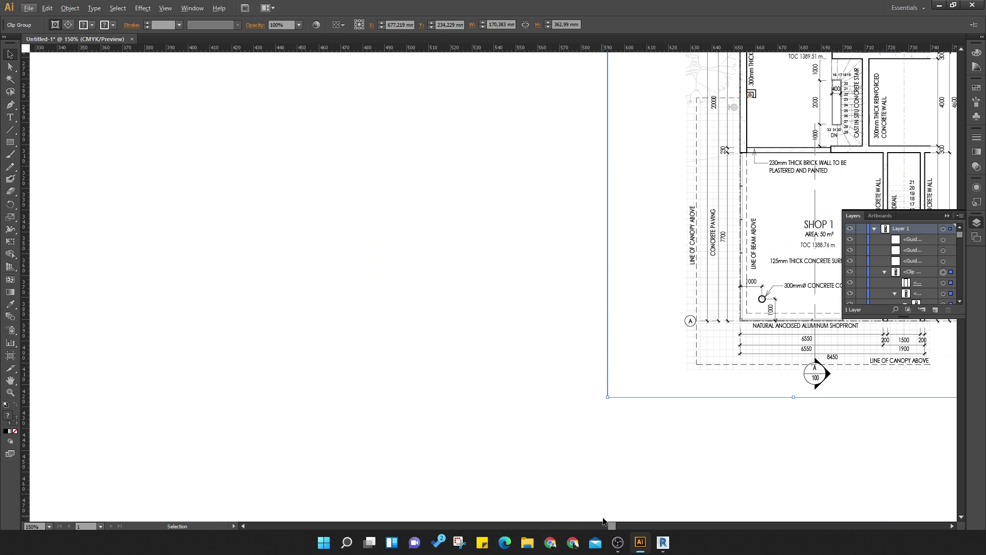
pyautogui.moveTo(614, 526)
pyautogui.mouseDown()
pyautogui.moveTo(646, 519)
pyautogui.moveTo(607, 519)
pyautogui.moveTo(620, 509)
pyautogui.mouseUp()
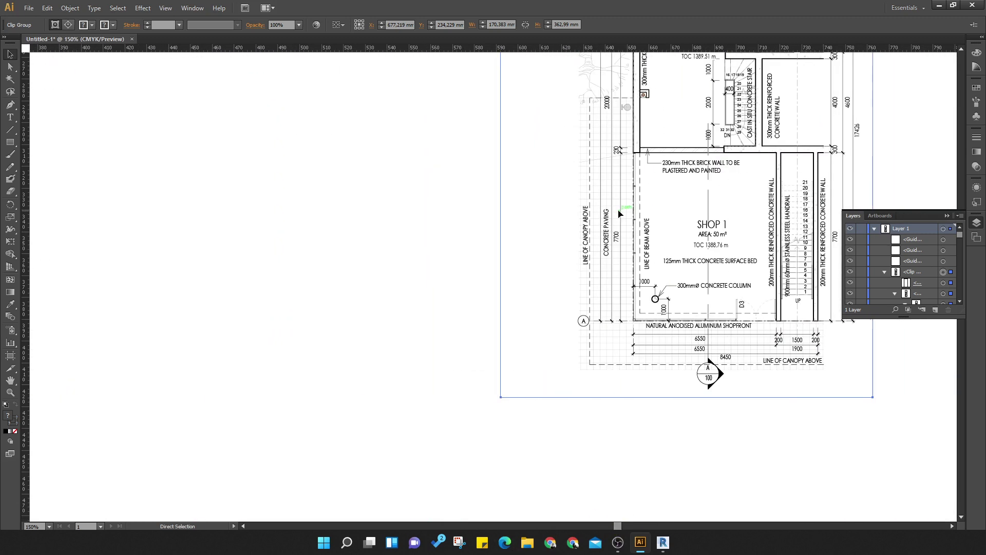
# Close Illustrator and launch Adobe Photoshop CS6 (64 Bit)
pyautogui.click(973, 5)
pyautogui.click(573, 283)
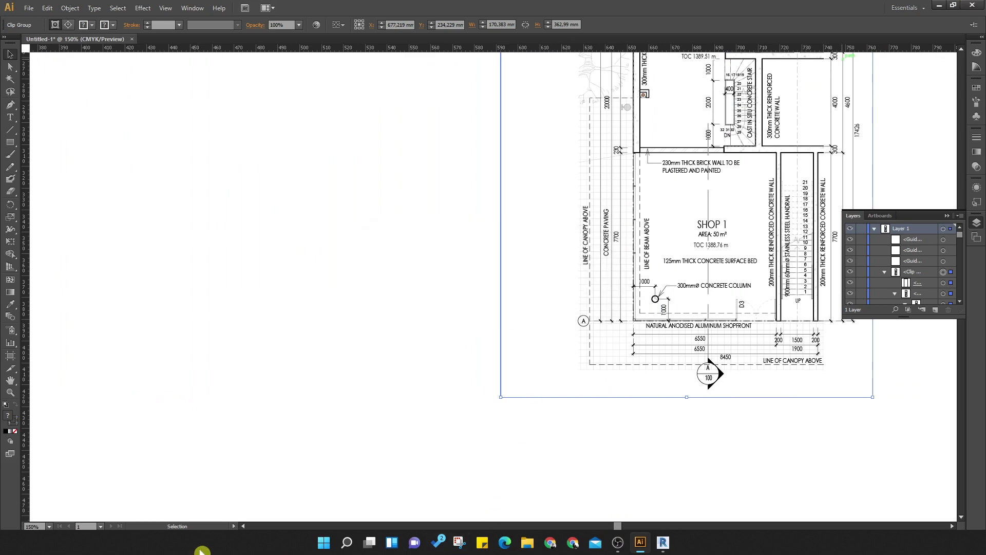
pyautogui.click(347, 542)
pyautogui.write('photo')
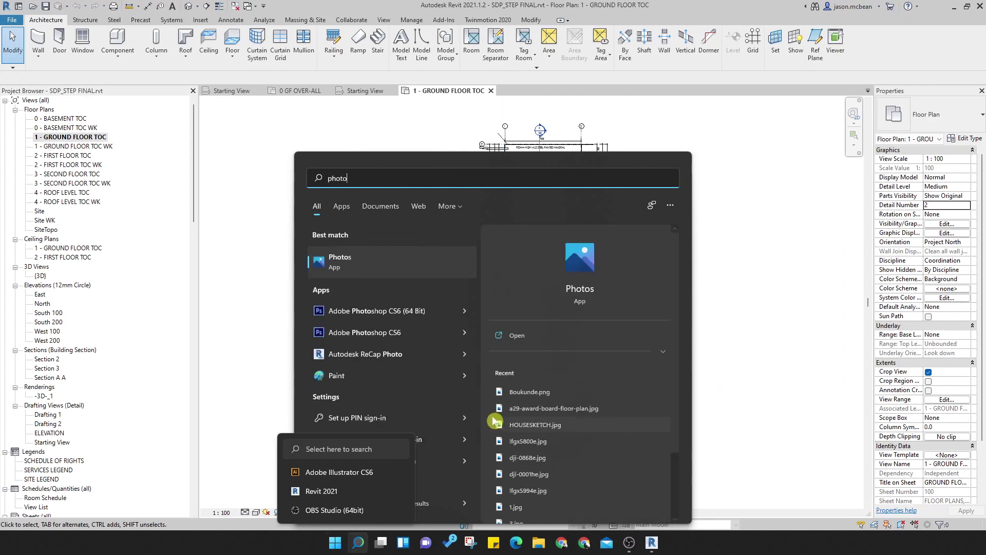
pyautogui.click(398, 315)
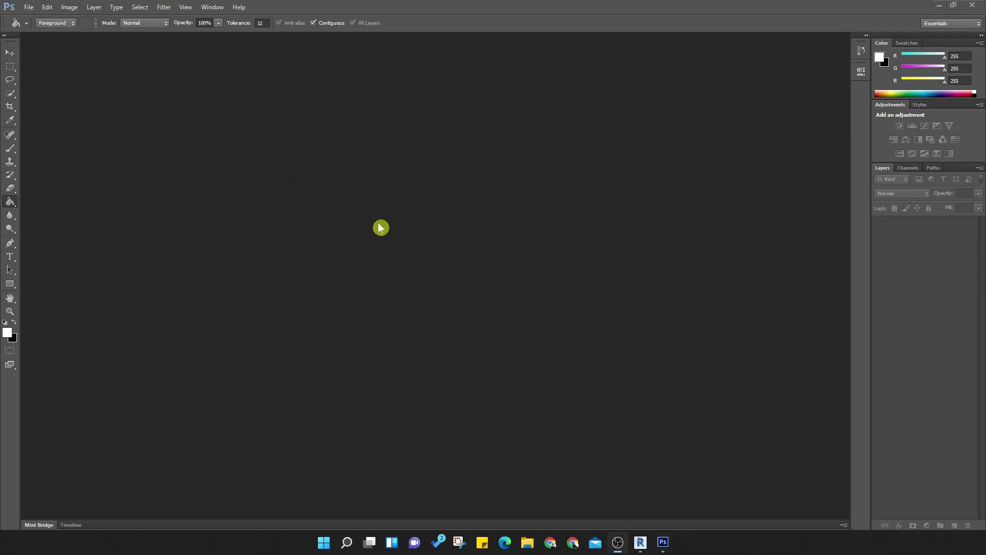
# Open SDP_STEP FINAL.pdf from the Desktop folder for import
pyautogui.click(29, 8)
pyautogui.click(40, 28)
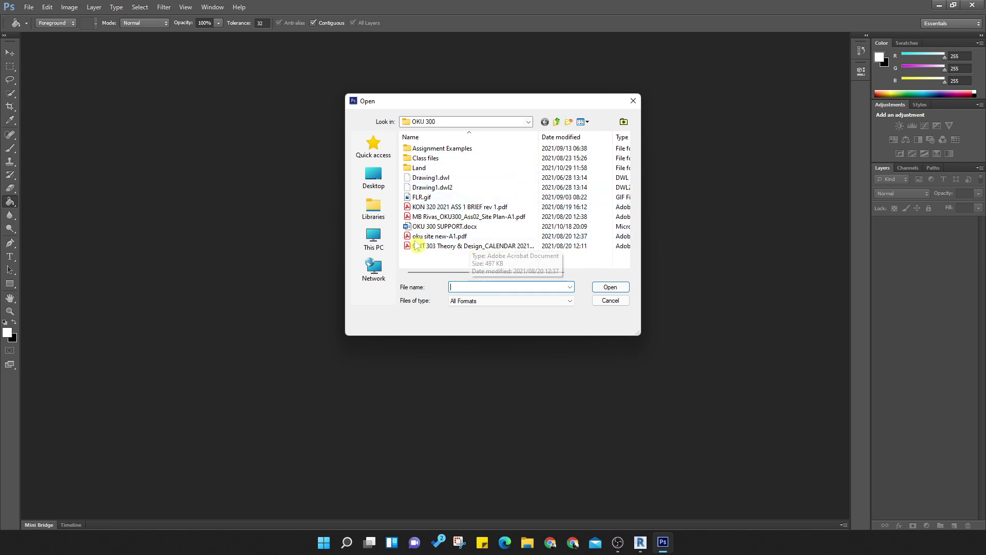
pyautogui.click(429, 120)
pyautogui.click(462, 151)
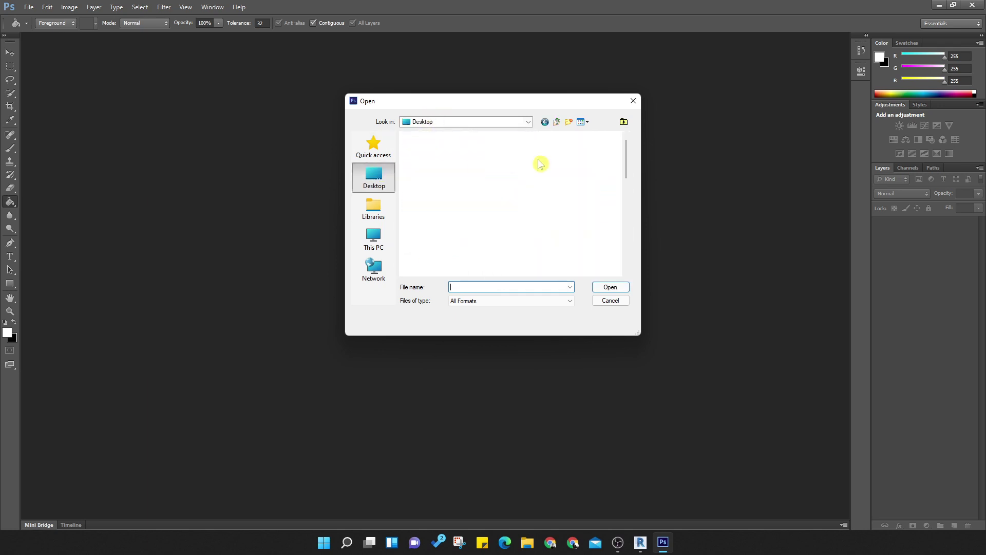
pyautogui.scroll(-10, 493, 193)
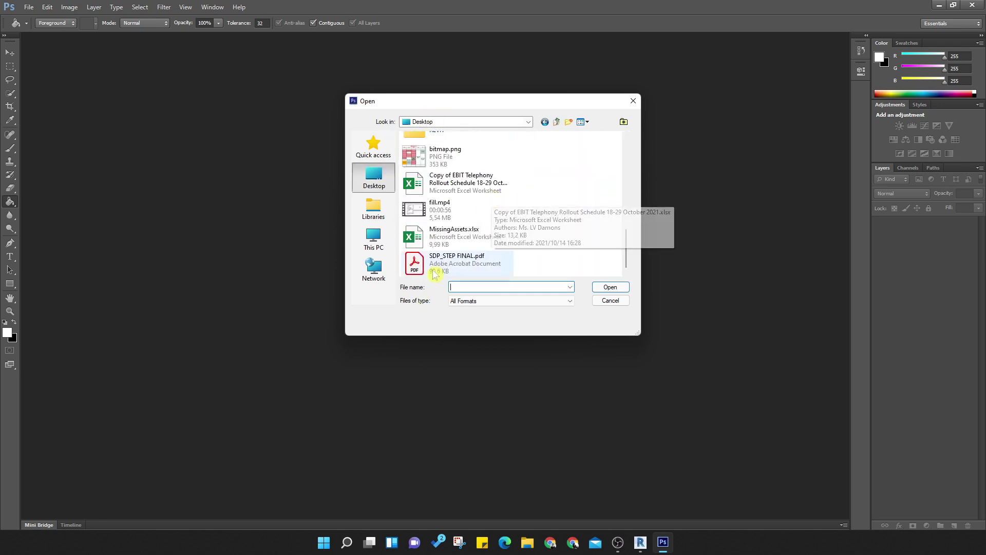
pyautogui.click(430, 266)
pyautogui.click(610, 286)
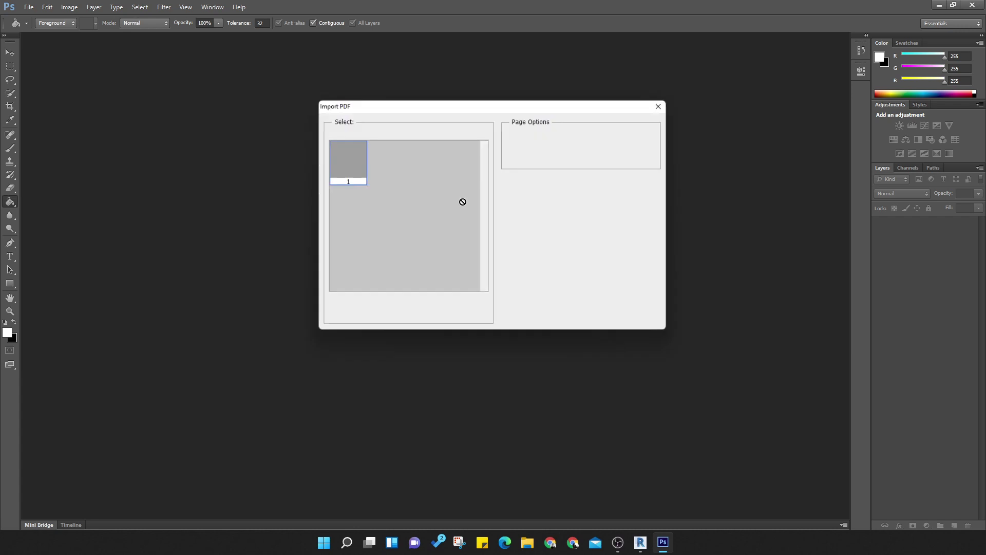
# Import the PDF page cropped to its Media Box at 300 pixels/inch in 8-bit RGB Color
pyautogui.click(597, 148)
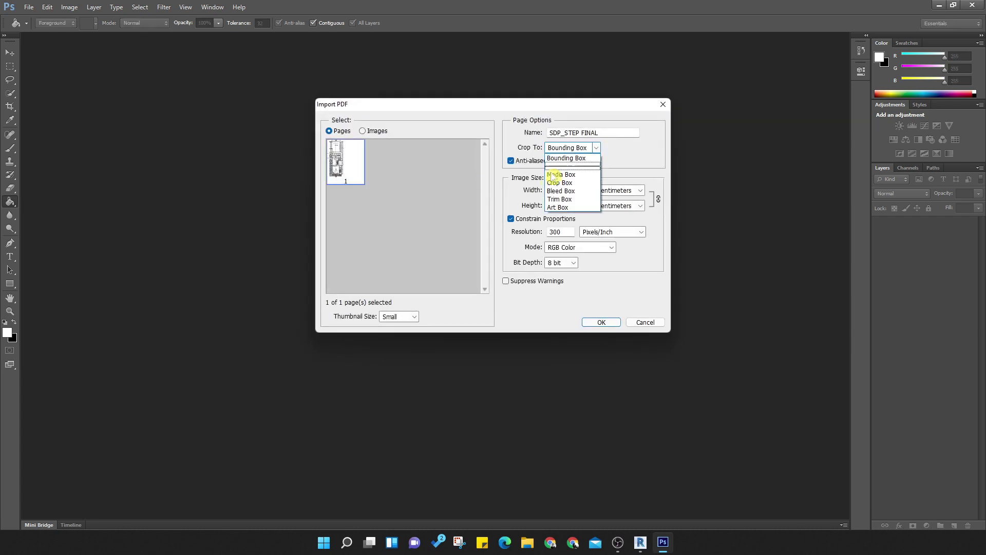
pyautogui.click(579, 175)
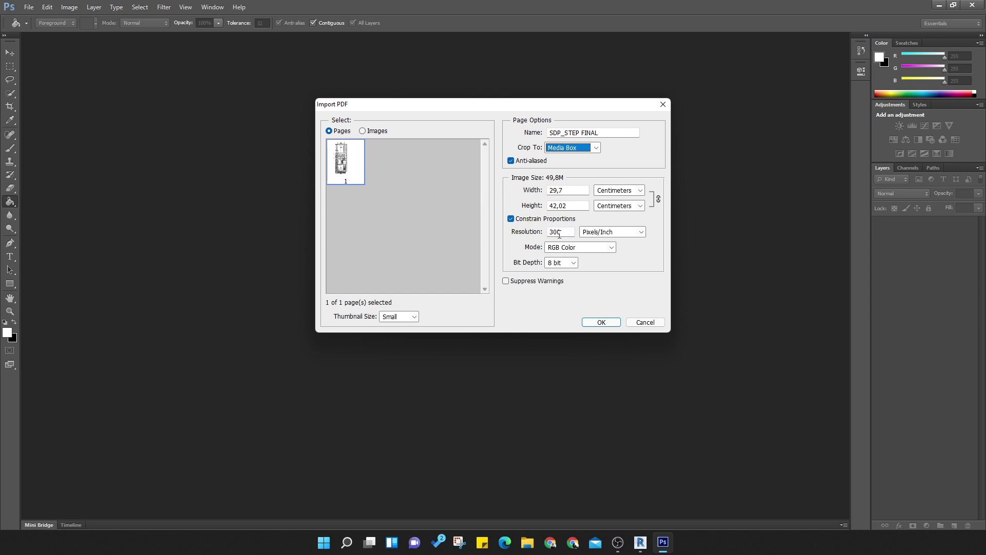
pyautogui.moveTo(565, 232); pyautogui.dragTo(519, 233)
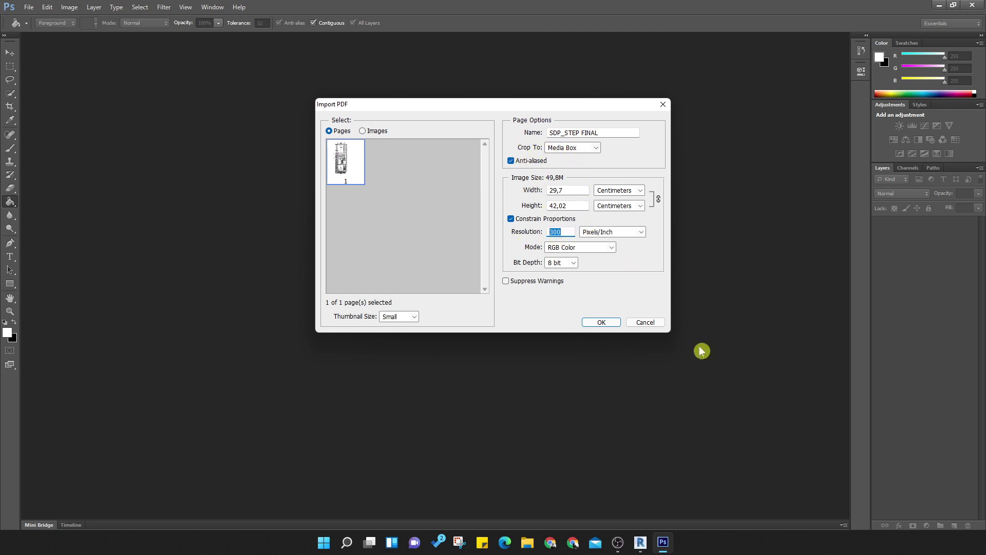
pyautogui.click(607, 322)
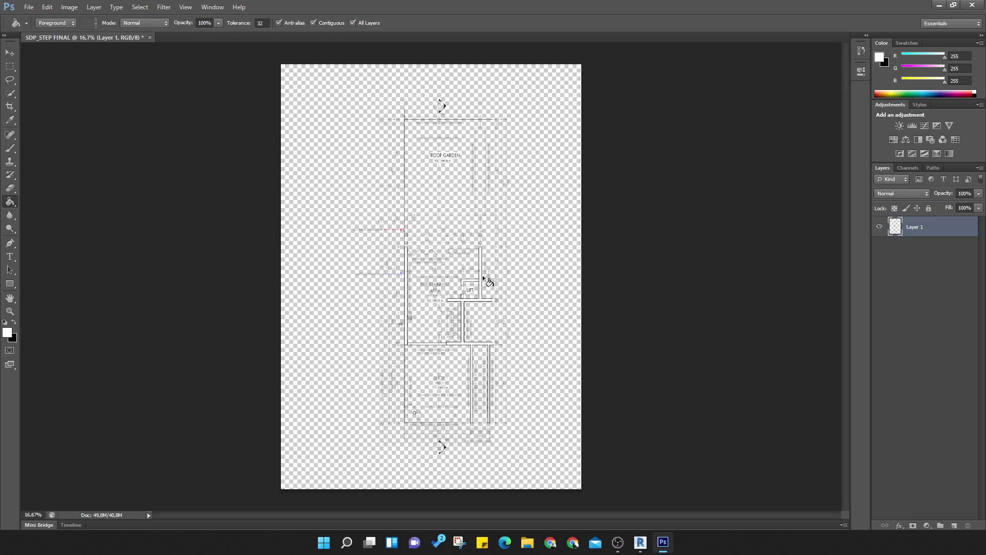
# Add a new layer beneath the floor plan layer and fill it with white as a background
pyautogui.keyDown('alt'); pyautogui.scroll(10, 473, 281); pyautogui.keyUp('alt')
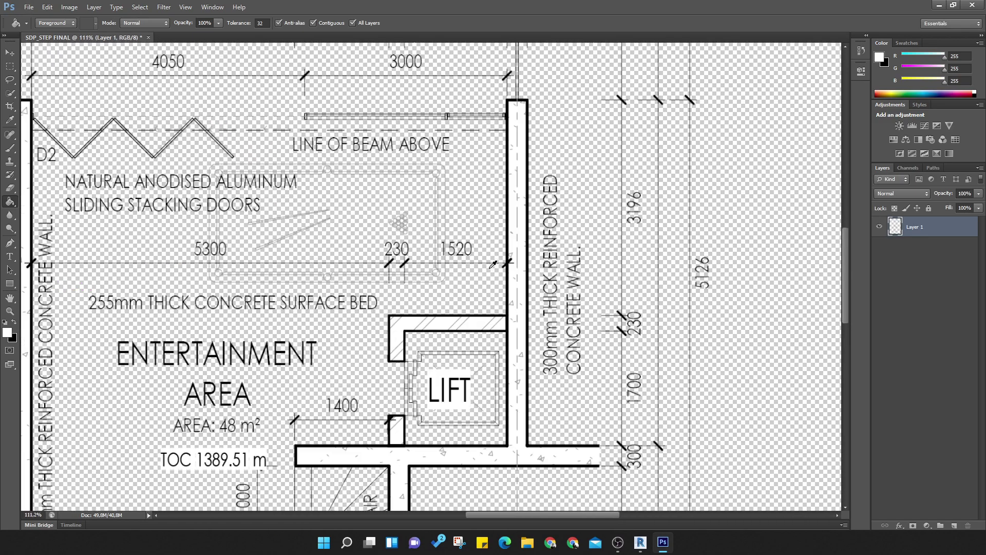
pyautogui.keyDown('alt'); pyautogui.scroll(6, 492, 264); pyautogui.keyUp('alt')
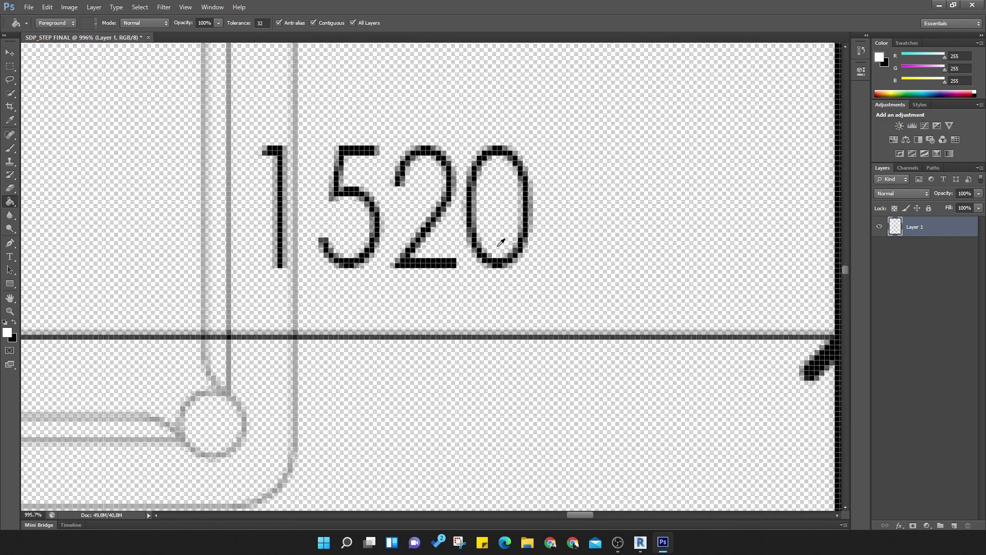
pyautogui.keyDown('alt'); pyautogui.scroll(-5, 501, 242); pyautogui.keyUp('alt')
pyautogui.keyDown('alt'); pyautogui.scroll(-8, 501, 242); pyautogui.keyUp('alt')
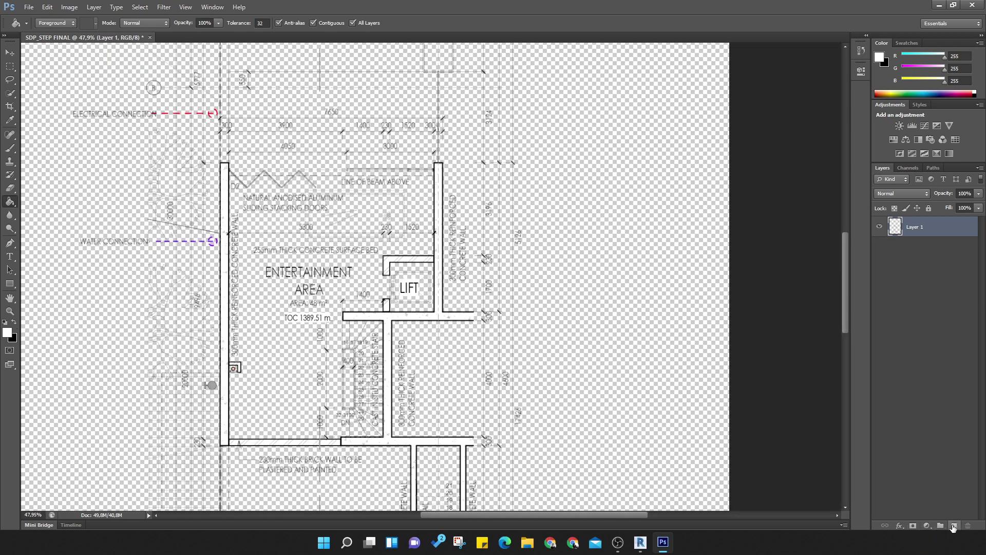
pyautogui.click(954, 526)
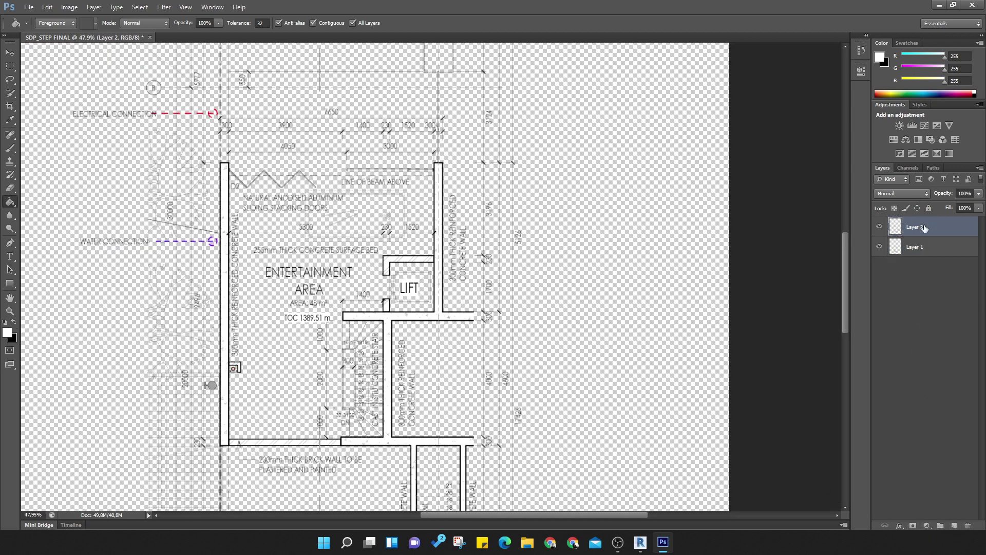
pyautogui.moveTo(923, 306); pyautogui.dragTo(920, 257)
pyautogui.click(880, 226)
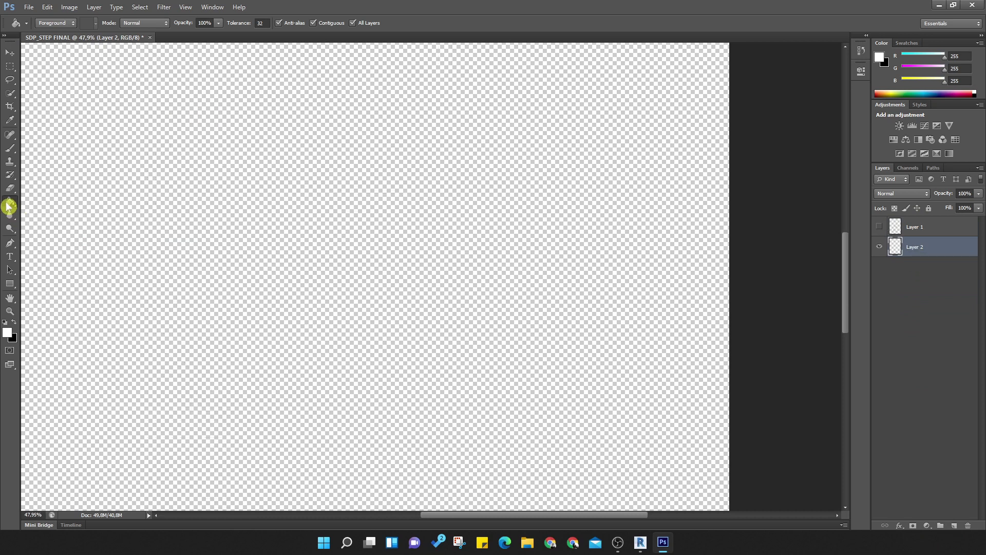
pyautogui.click(182, 280)
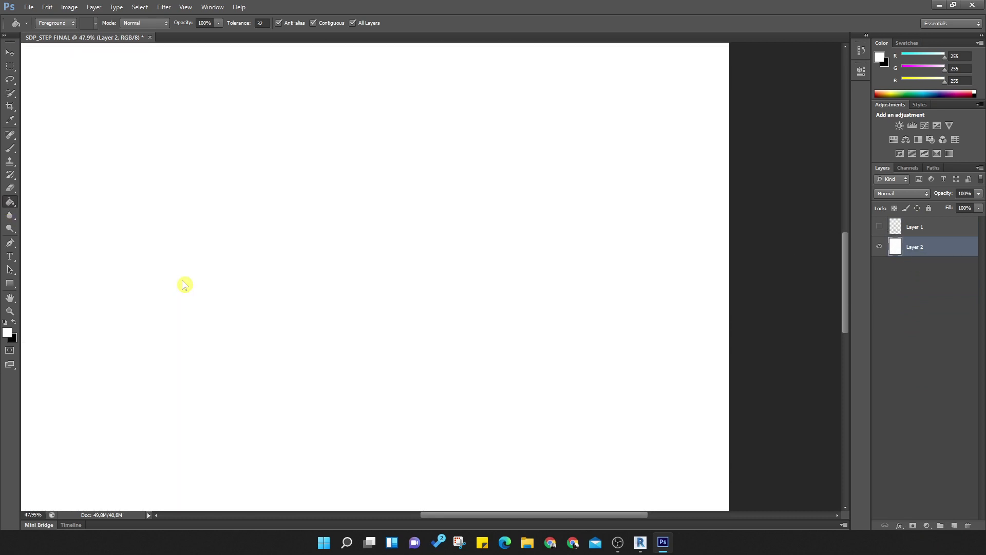
pyautogui.click(880, 227)
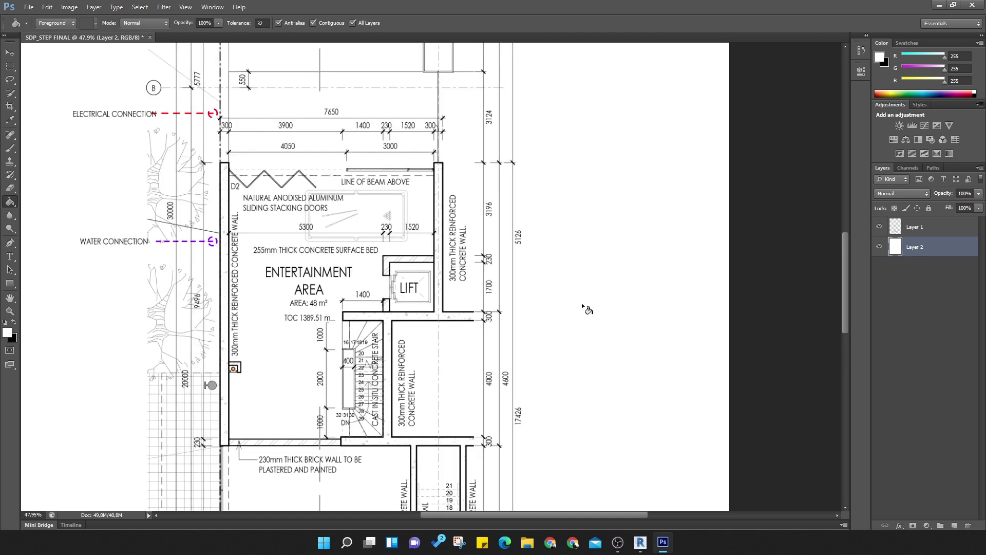
# Examine the rasterised linework and text up close around the pool table and the beam label
pyautogui.keyDown('ctrl'); pyautogui.scroll(4, 338, 214); pyautogui.keyUp('ctrl')
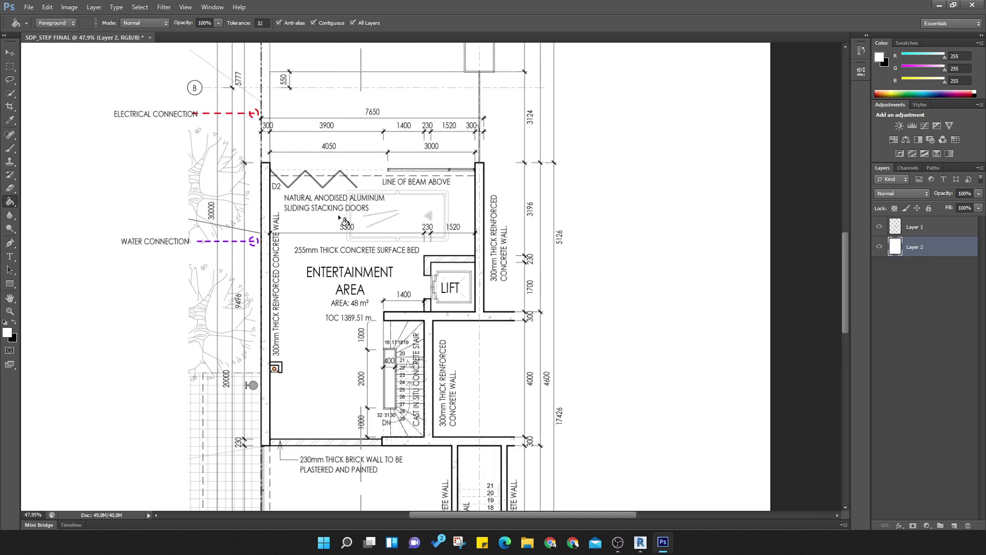
pyautogui.keyDown('alt'); pyautogui.scroll(5, 415, 187); pyautogui.keyUp('alt')
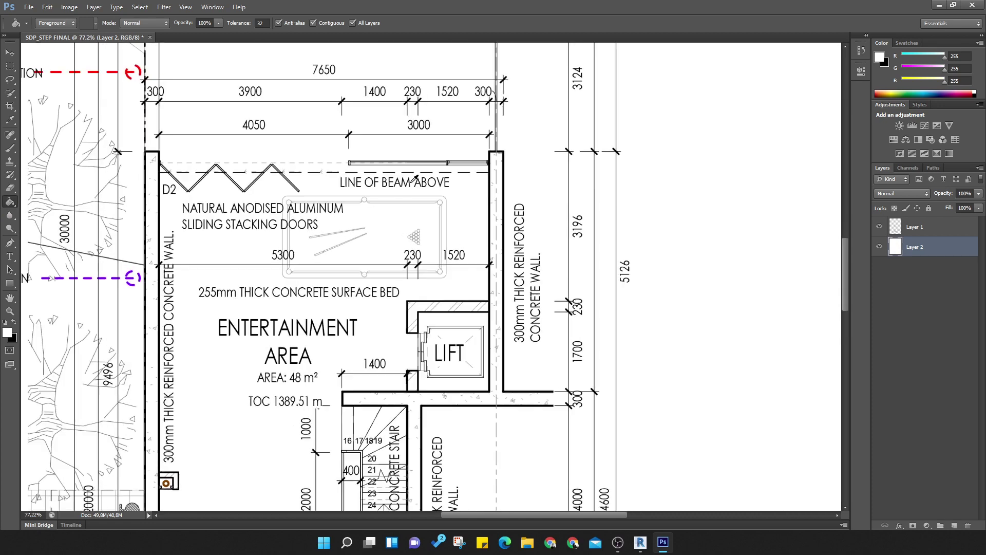
pyautogui.keyDown('alt'); pyautogui.scroll(-1, 452, 182); pyautogui.keyUp('alt')
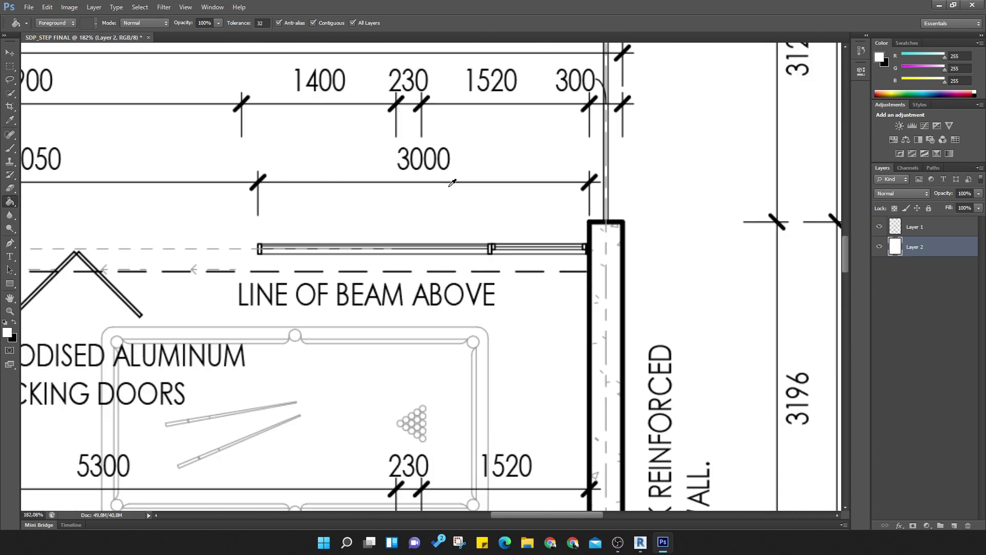
pyautogui.scroll(-5, 617, 216)
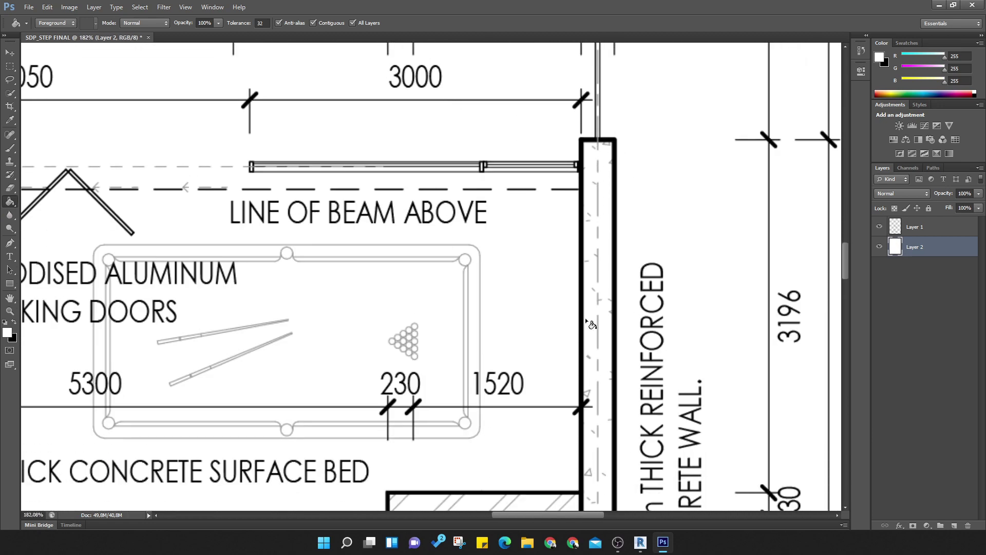
pyautogui.keyDown('ctrl'); pyautogui.scroll(5, 499, 340); pyautogui.keyUp('ctrl')
pyautogui.keyDown('alt'); pyautogui.scroll(5, 509, 260); pyautogui.keyUp('alt')
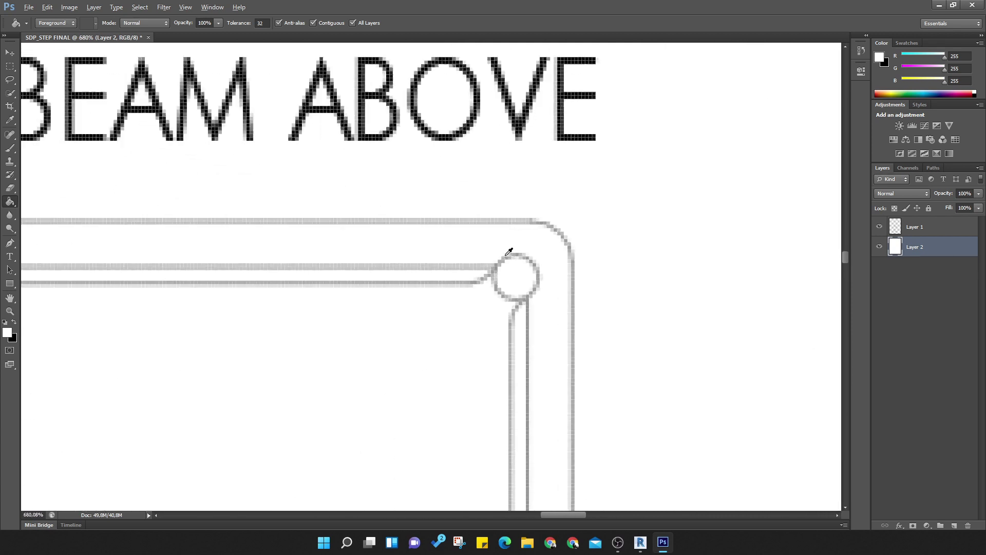
# Examine the beam label's lettering at pixel level, the whole floor plan sheet, and the entertainment area
pyautogui.scroll(2, 519, 82)
pyautogui.scroll(1, 524, 180)
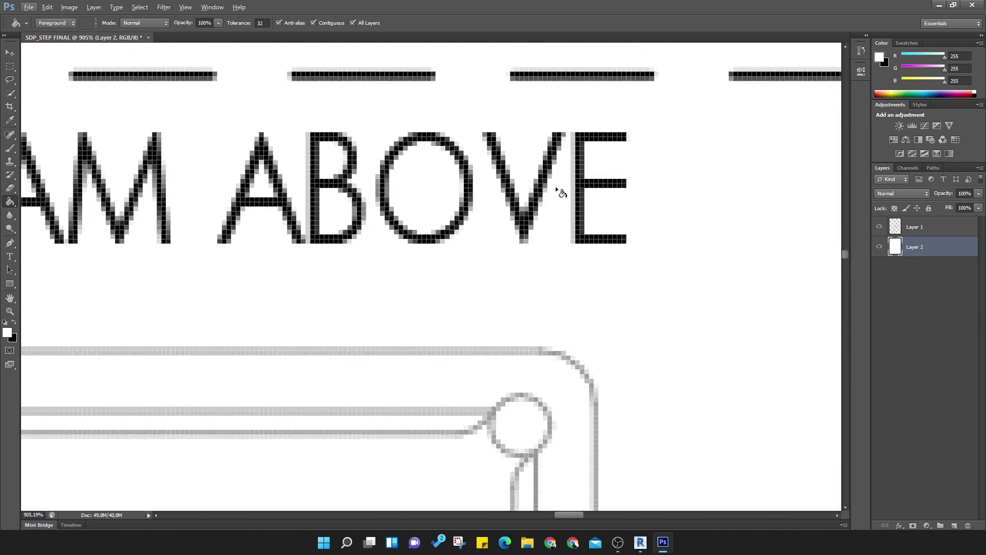
pyautogui.keyDown('alt'); pyautogui.scroll(-5, 531, 211); pyautogui.keyUp('alt')
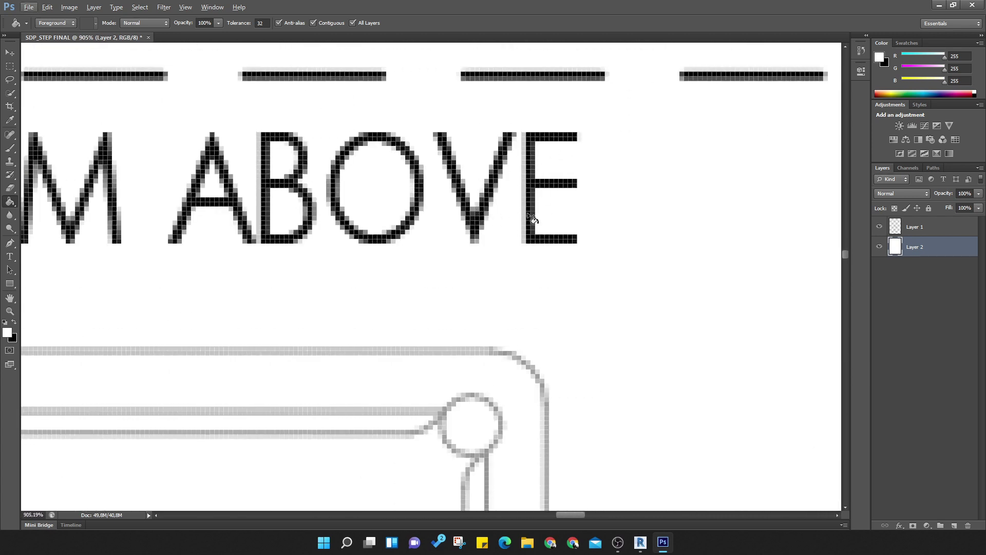
pyautogui.keyDown('alt'); pyautogui.scroll(-7, 532, 209); pyautogui.keyUp('alt')
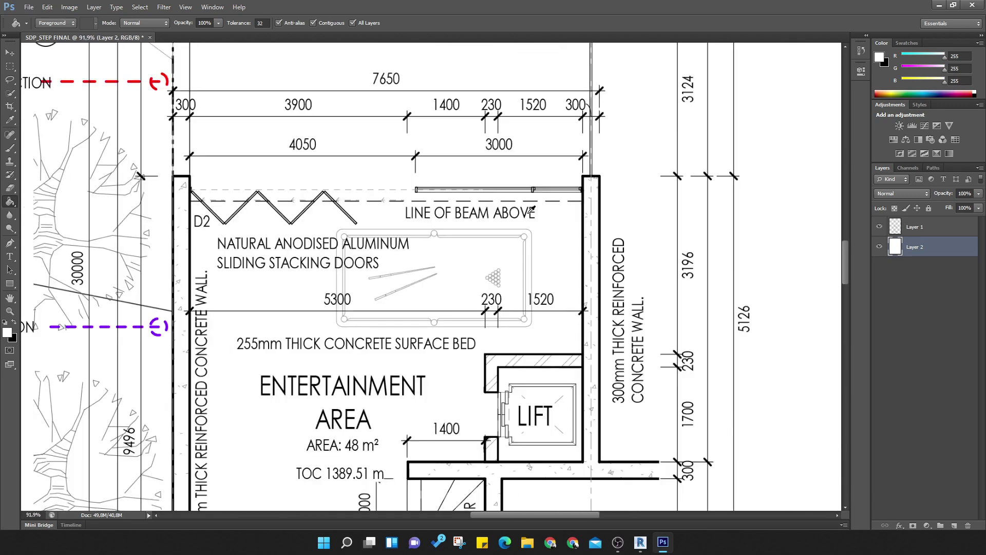
pyautogui.keyDown('alt'); pyautogui.scroll(-4, 532, 209); pyautogui.keyUp('alt')
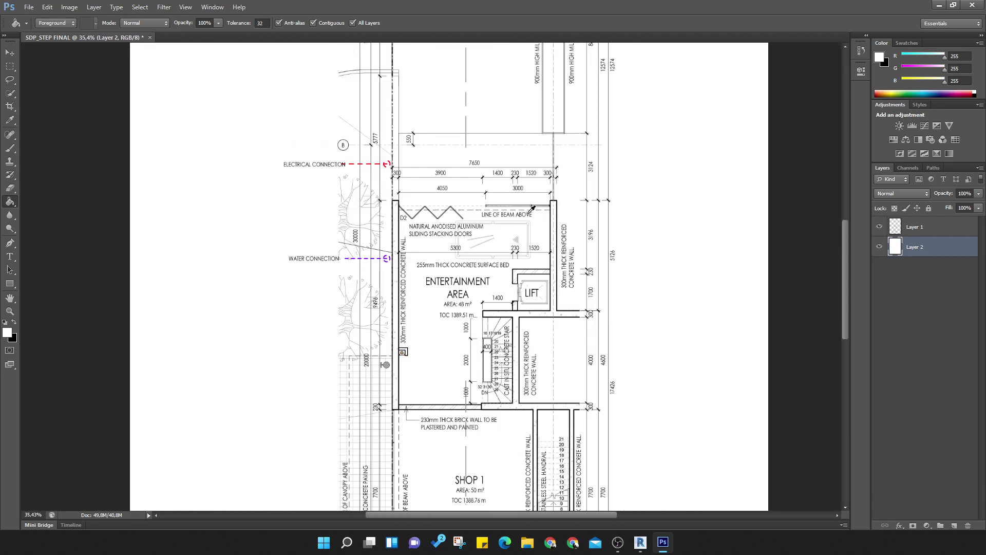
pyautogui.scroll(2, 565, 254)
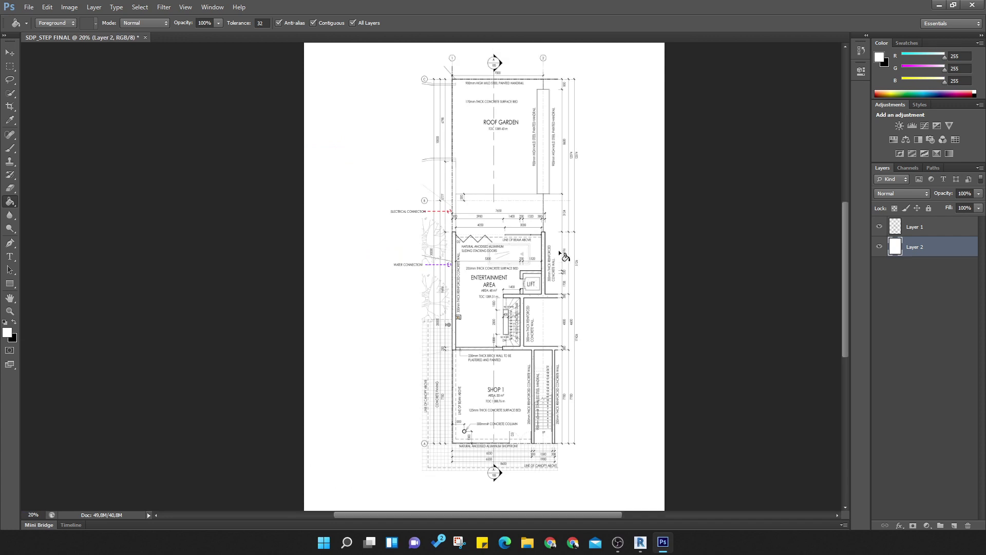
pyautogui.hscroll(-1, 534, 215)
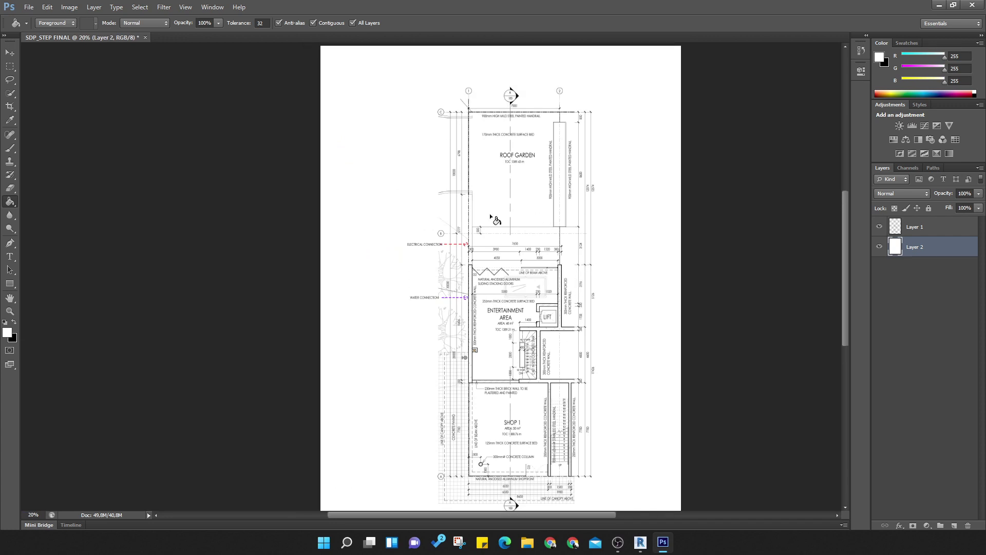
pyautogui.keyDown('shift'); pyautogui.hscroll(-1, 604, 344); pyautogui.keyUp('shift')
pyautogui.keyDown('alt'); pyautogui.scroll(5, 601, 346); pyautogui.keyUp('alt')
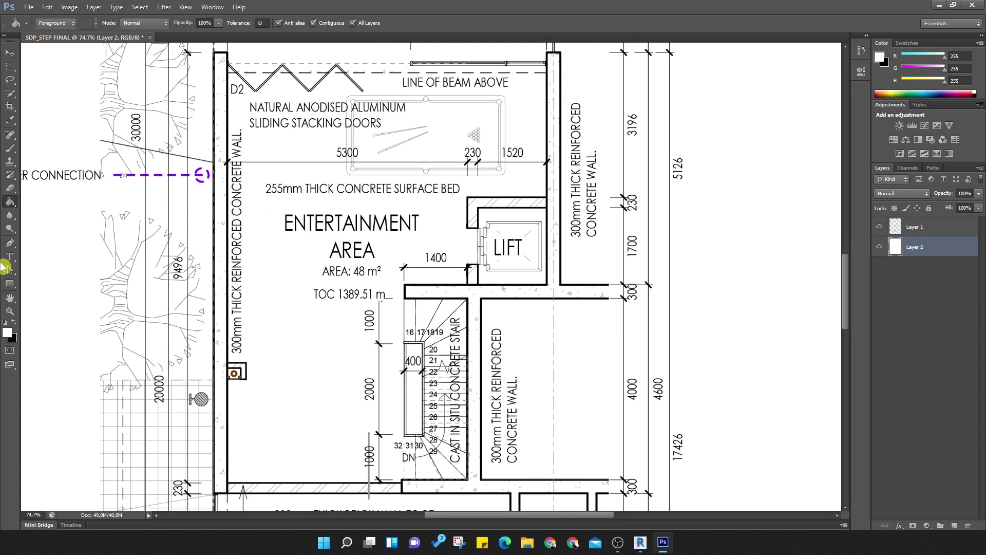
# Add a new empty layer above the floor plan linework layer
pyautogui.click(8, 335)
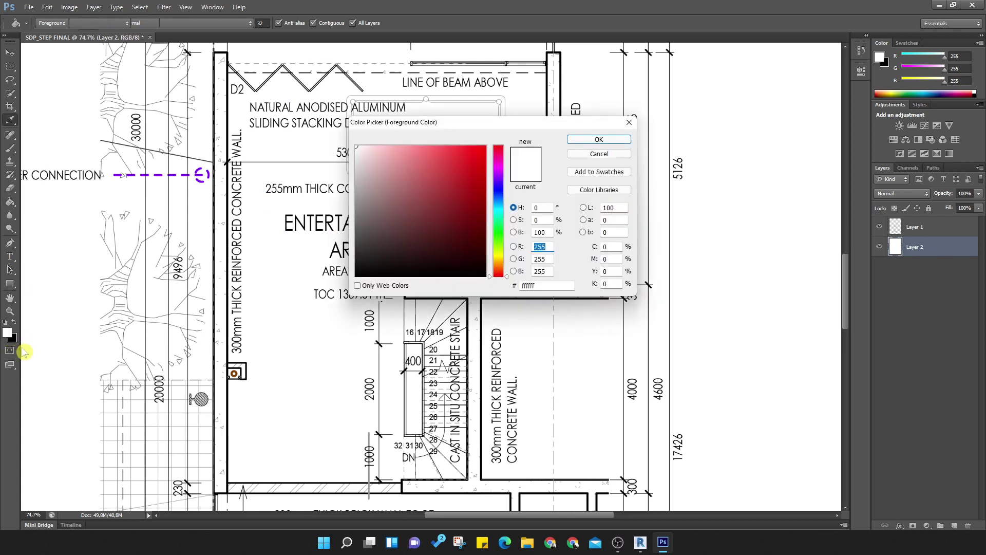
pyautogui.press('Return')
pyautogui.press('g')
pyautogui.click(923, 229)
pyautogui.click(952, 523)
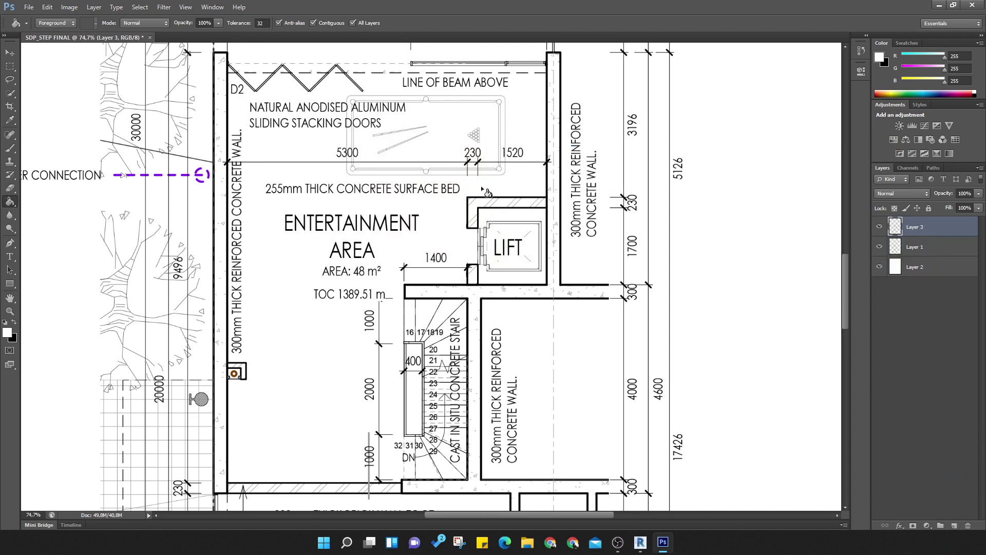
pyautogui.keyDown('alt'); pyautogui.scroll(-5, 380, 244); pyautogui.keyUp('alt')
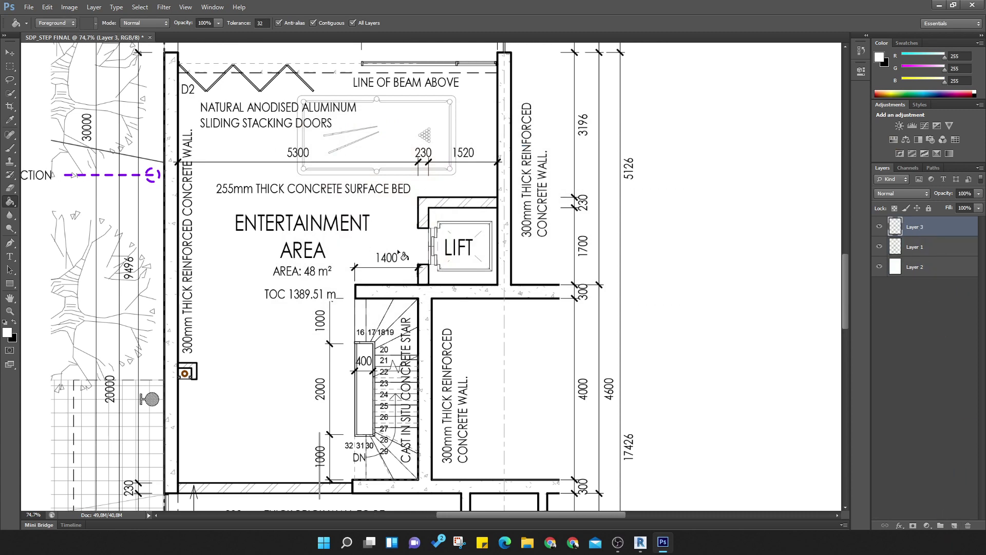
# Set the foreground colour to red (R 216, G 83, B 83) and fill the Entertainment Area floor on the new layer
pyautogui.click(8, 333)
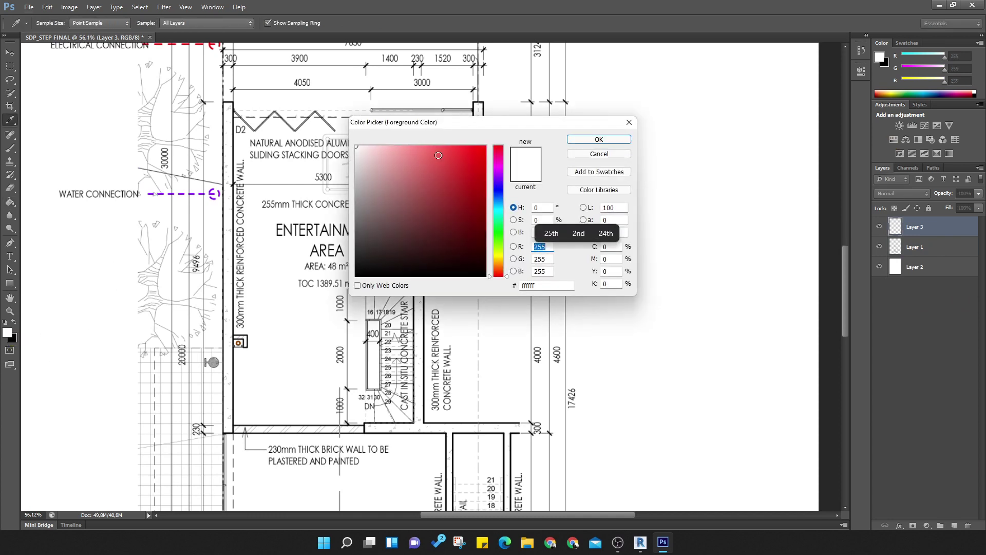
pyautogui.click(439, 155)
pyautogui.click(619, 140)
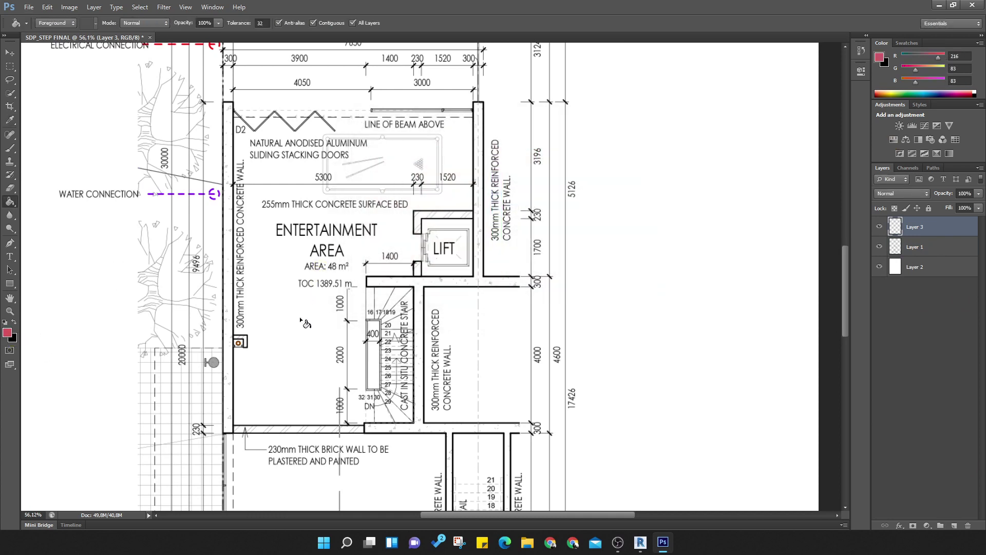
pyautogui.click(298, 326)
# Fill the enclosed zeros of the 2000 dimension text beside the stair with the same red
pyautogui.keyDown('alt'); pyautogui.scroll(5, 297, 329); pyautogui.keyUp('alt')
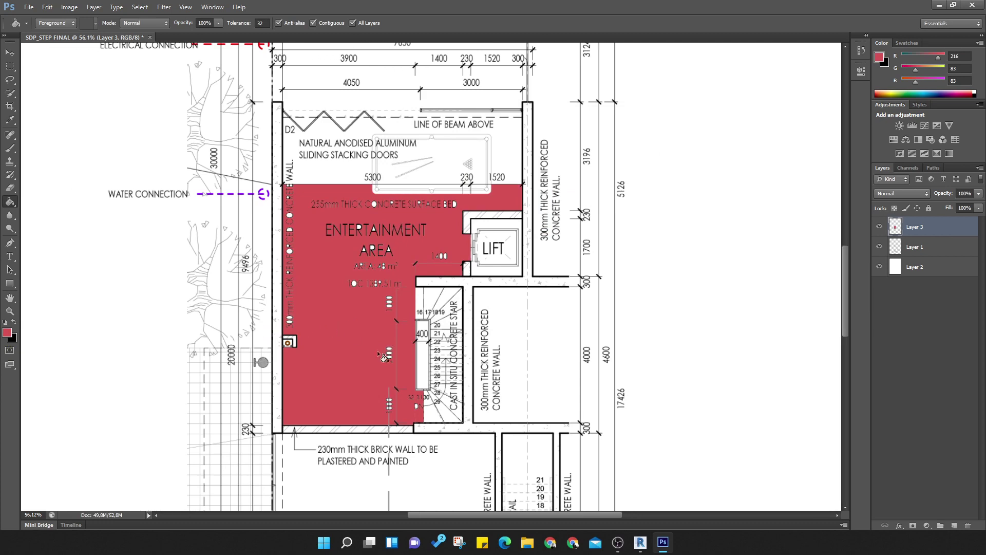
pyautogui.keyDown('alt'); pyautogui.scroll(3, 418, 355); pyautogui.keyUp('alt')
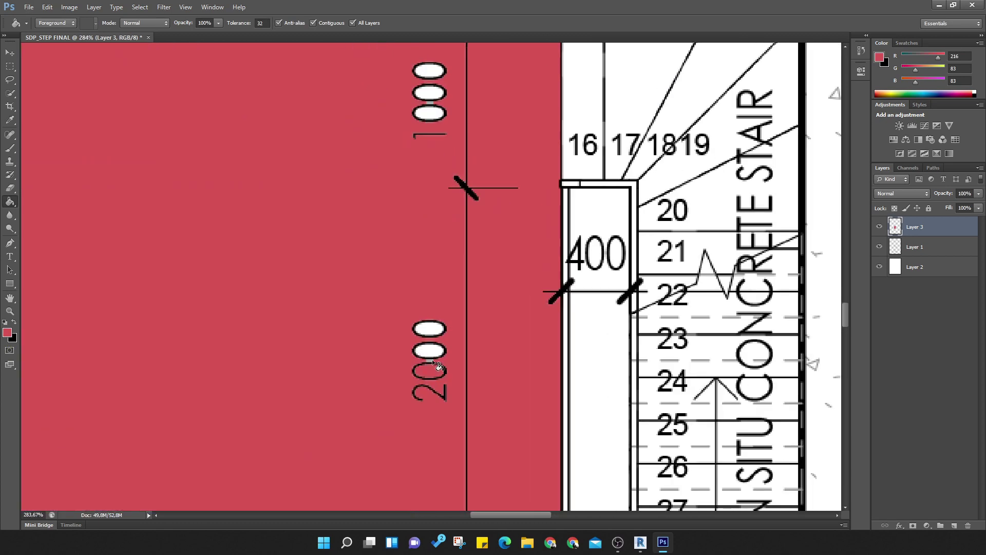
pyautogui.click(433, 353)
pyautogui.click(434, 330)
pyautogui.hscroll(-2, 433, 359)
pyautogui.keyDown('alt'); pyautogui.scroll(3, 521, 381); pyautogui.keyUp('alt')
pyautogui.keyDown('alt'); pyautogui.scroll(4, 491, 364); pyautogui.keyUp('alt')
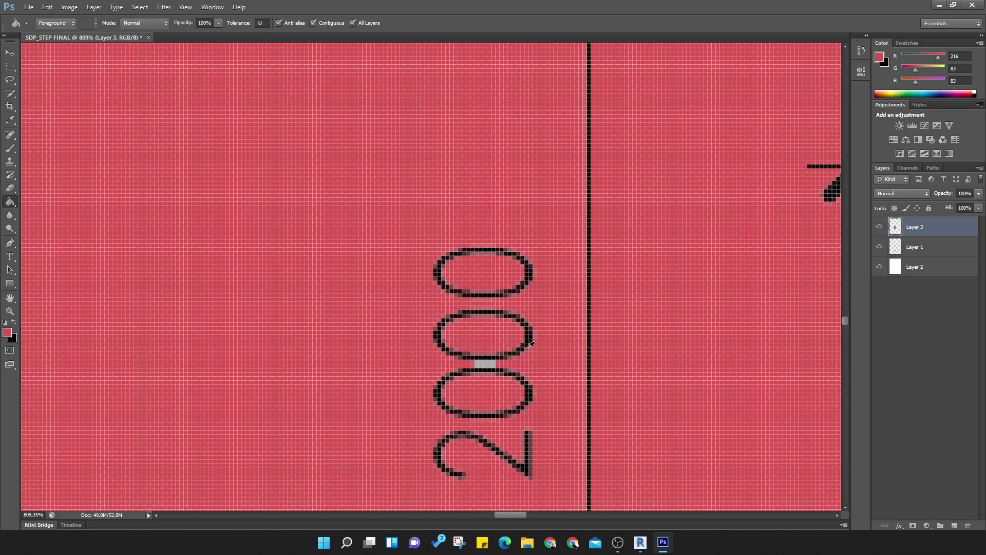
# Save a PNG copy of the coloured plan to the Desktop as SDP_STEP FINAL.png
pyautogui.keyDown('alt'); pyautogui.scroll(-8, 470, 342); pyautogui.keyUp('alt')
pyautogui.keyDown('alt'); pyautogui.scroll(-10, 483, 305); pyautogui.keyUp('alt')
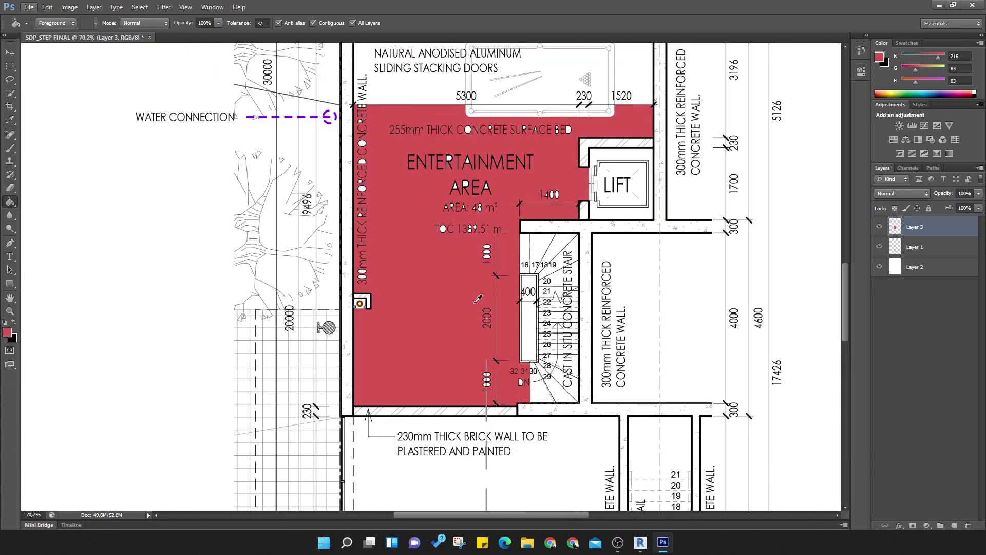
pyautogui.scroll(-2, 476, 302)
pyautogui.keyDown('alt'); pyautogui.scroll(-2, 496, 344); pyautogui.keyUp('alt')
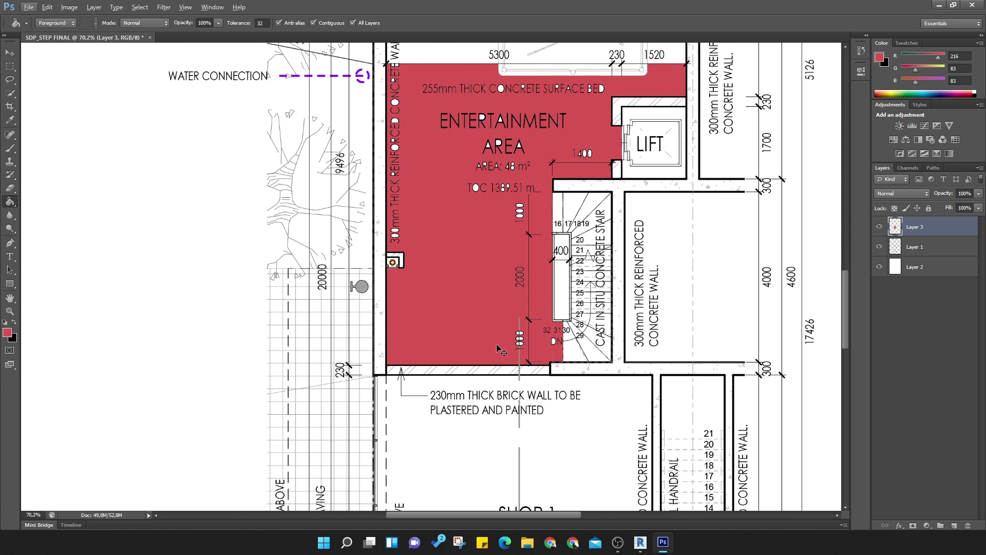
pyautogui.keyDown('alt'); pyautogui.scroll(-3, 409, 237); pyautogui.keyUp('alt')
pyautogui.keyDown('alt'); pyautogui.scroll(-3, 409, 240); pyautogui.keyUp('alt')
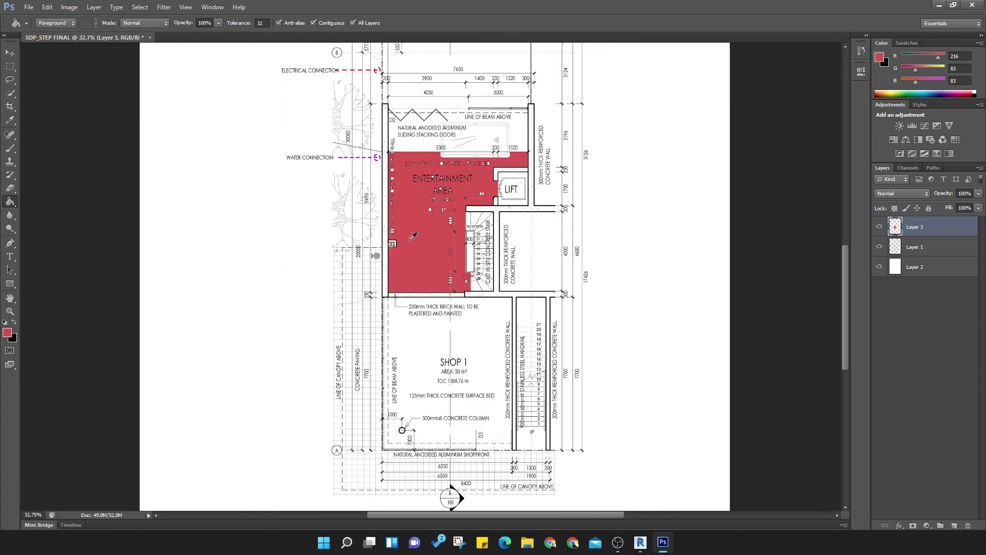
pyautogui.click(29, 7)
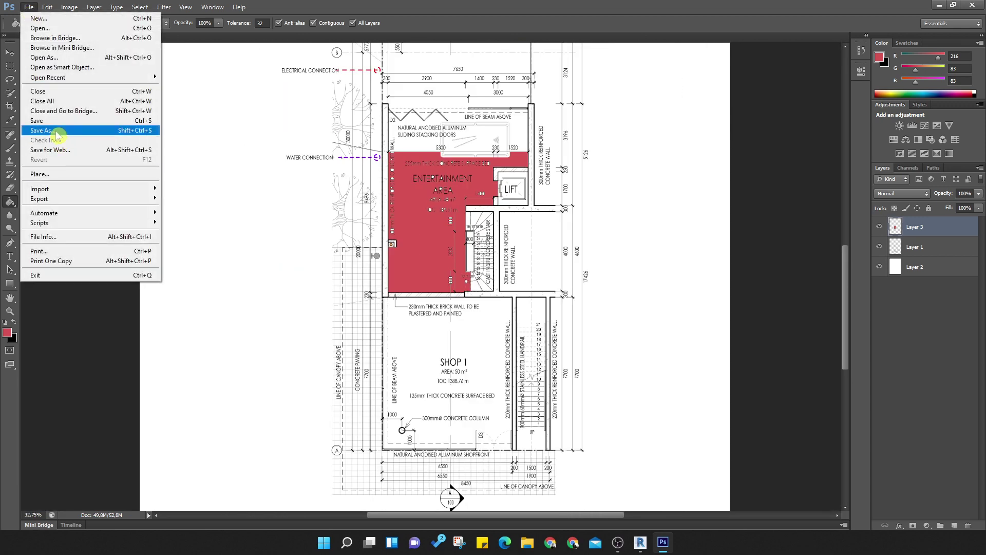
pyautogui.click(53, 130)
pyautogui.click(540, 300)
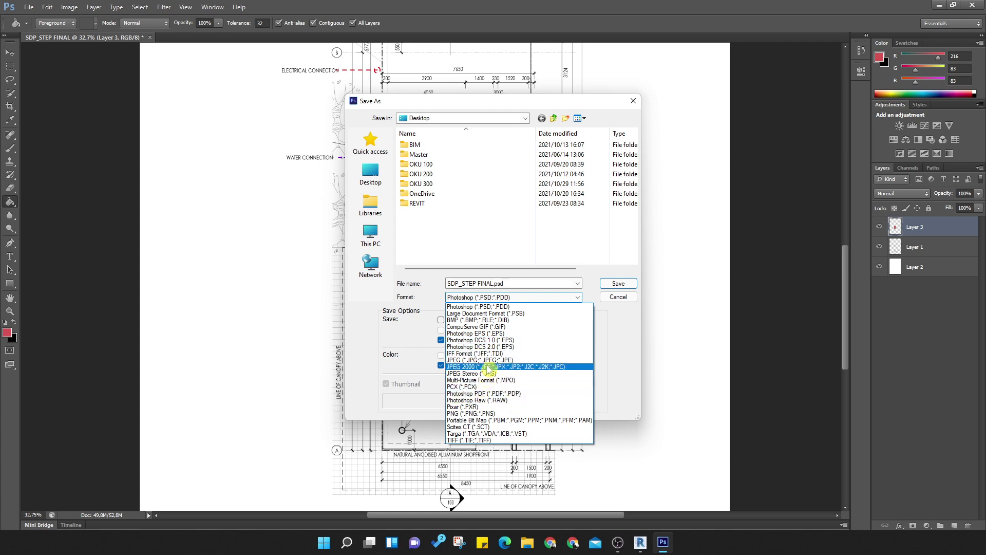
pyautogui.click(471, 413)
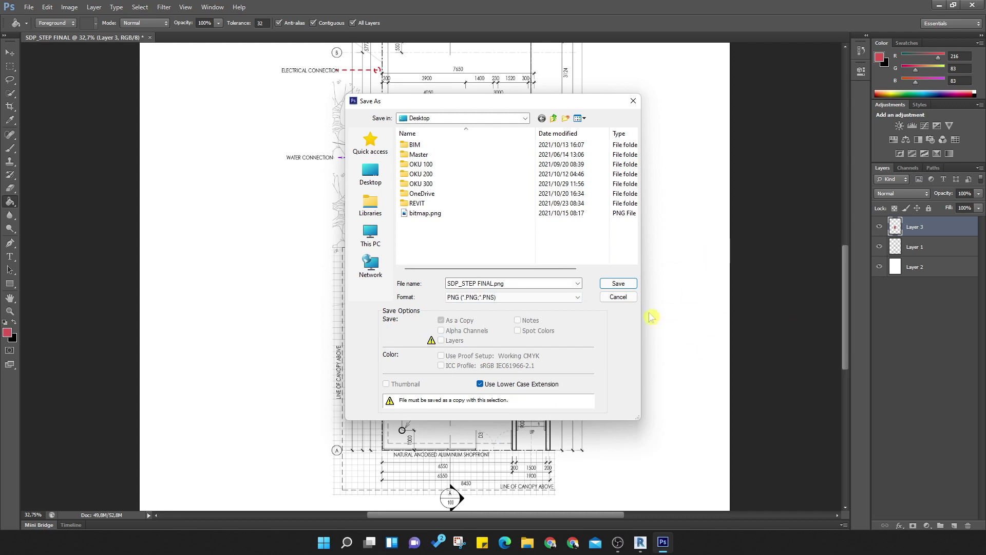
pyautogui.click(627, 287)
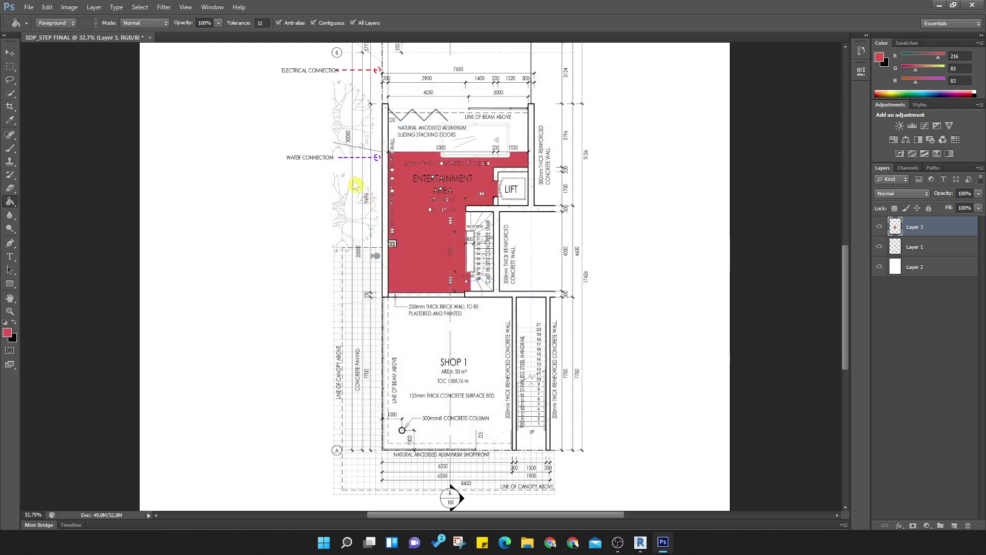
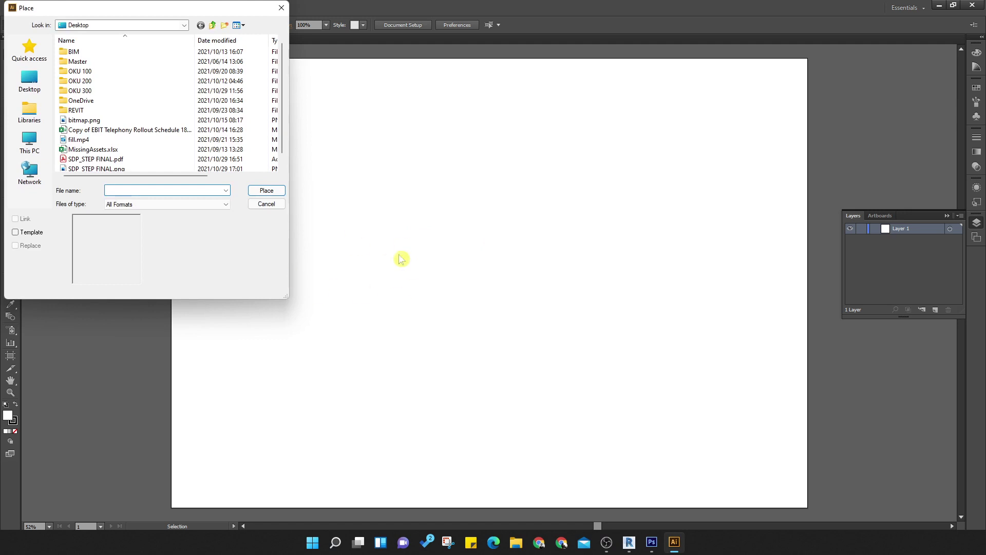
# In Illustrator, place SDP_STEP FINAL.png as a linked image and move it to the upper left area of the artboard
pyautogui.click(97, 159)
pyautogui.click(104, 169)
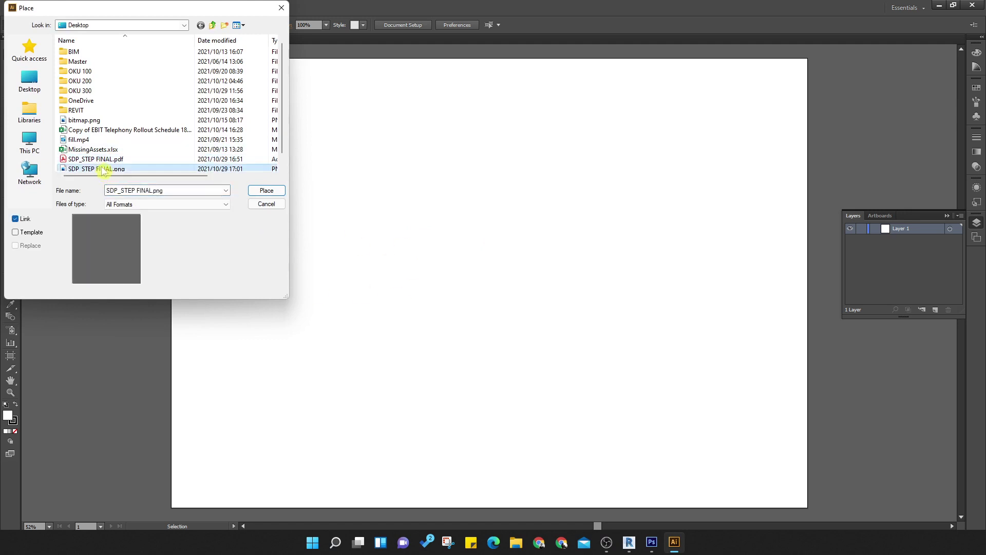
pyautogui.click(263, 193)
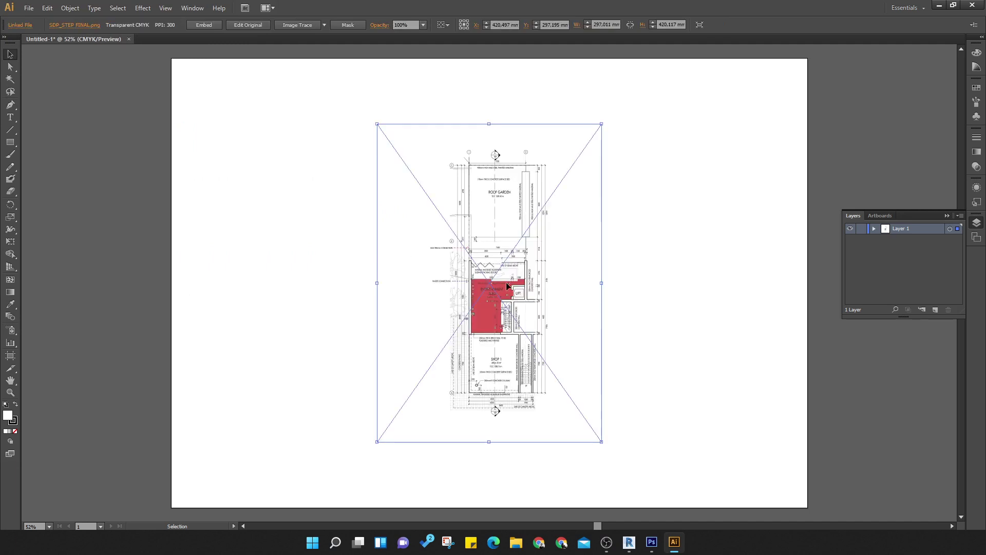
pyautogui.moveTo(507, 287); pyautogui.dragTo(322, 242)
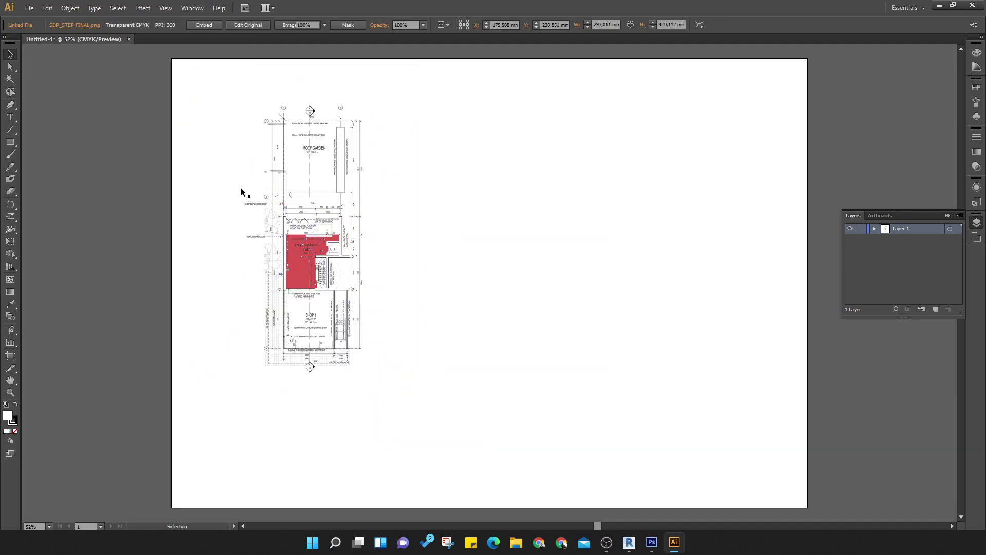
pyautogui.click(62, 197)
# Place SDP_STEP FINAL.pdf cropped to Media and position it to the right of the coloured PNG plan
pyautogui.click(28, 8)
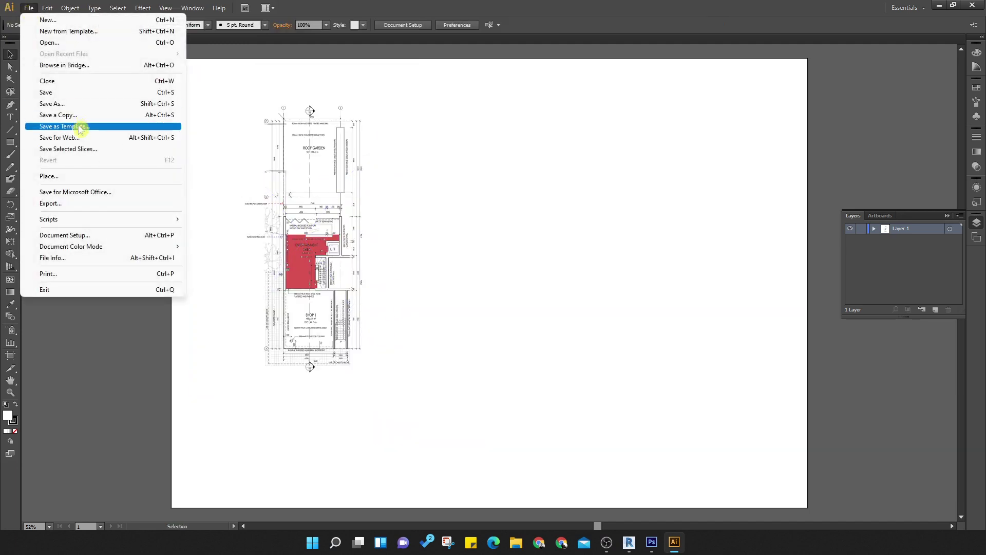
pyautogui.click(56, 176)
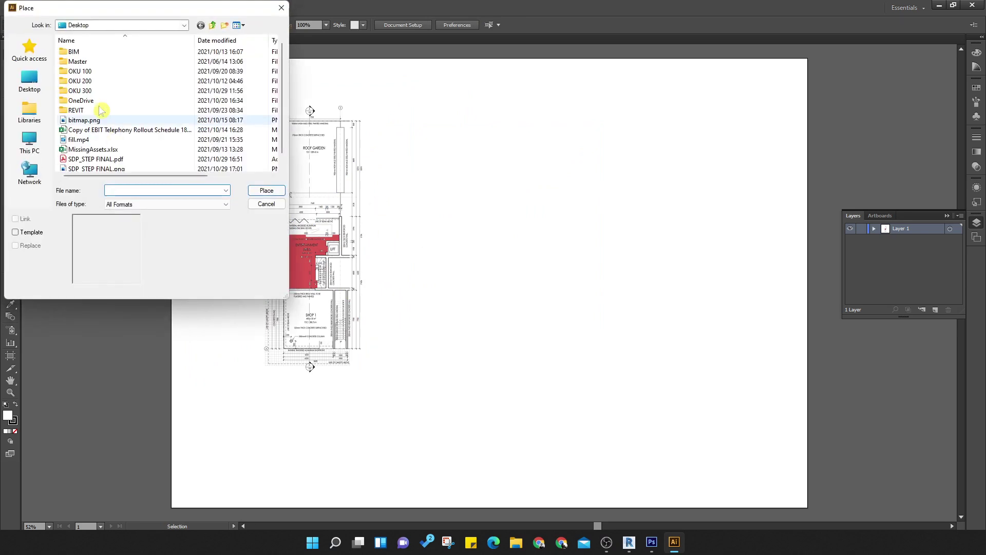
pyautogui.click(149, 159)
pyautogui.click(266, 191)
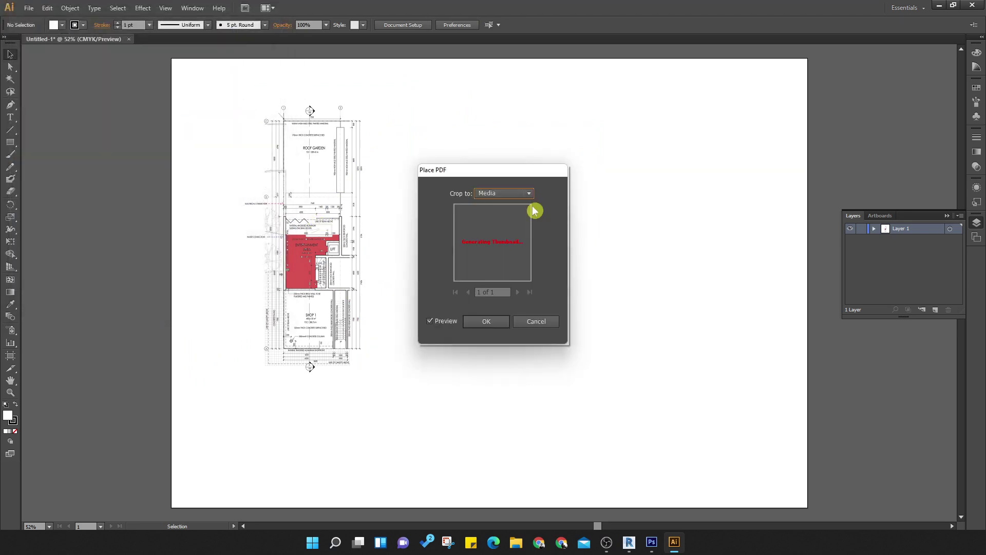
pyautogui.click(516, 195)
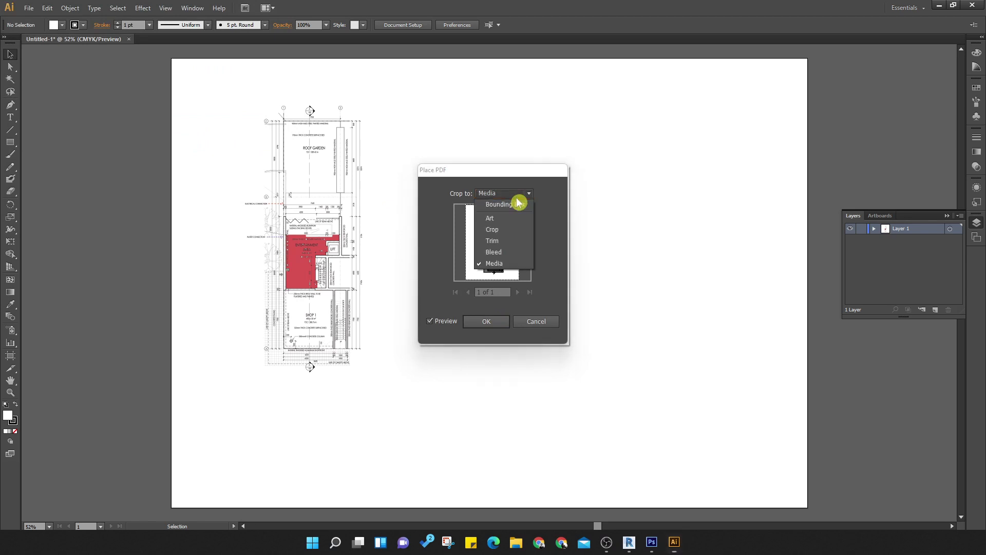
pyautogui.click(519, 196)
pyautogui.click(487, 322)
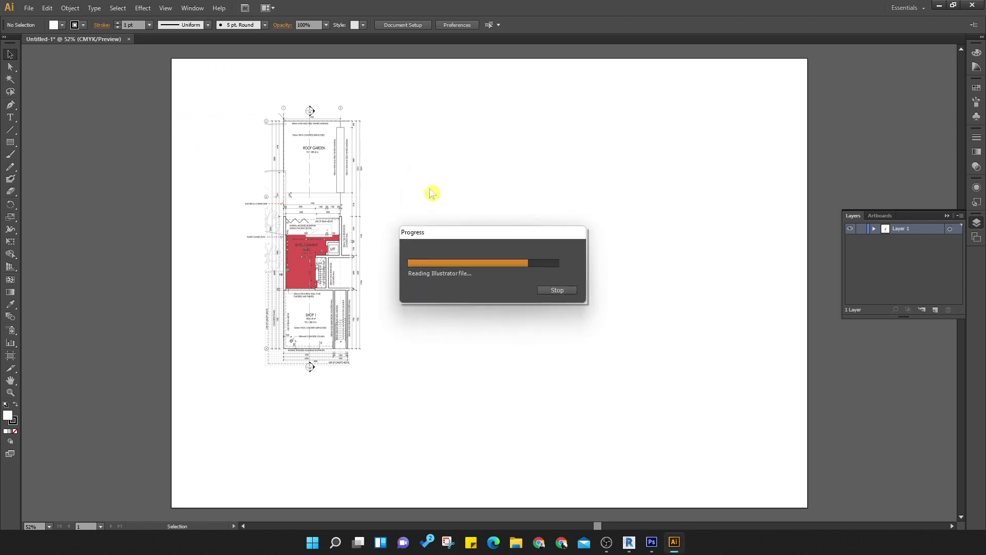
pyautogui.moveTo(511, 264); pyautogui.dragTo(325, 199)
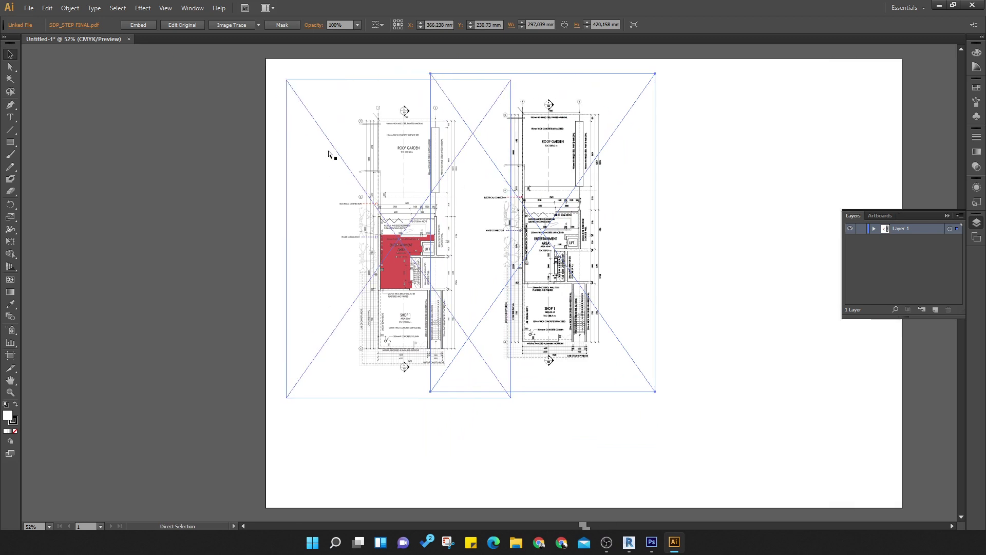
# Examine the coloured PNG plan's linework up close around the lift and the adjoining hatched and concrete walls
pyautogui.hscroll(-5, 557, 233)
pyautogui.keyDown('alt'); pyautogui.scroll(3, 557, 233); pyautogui.keyUp('alt')
pyautogui.keyDown('alt'); pyautogui.scroll(2, 557, 234); pyautogui.keyUp('alt')
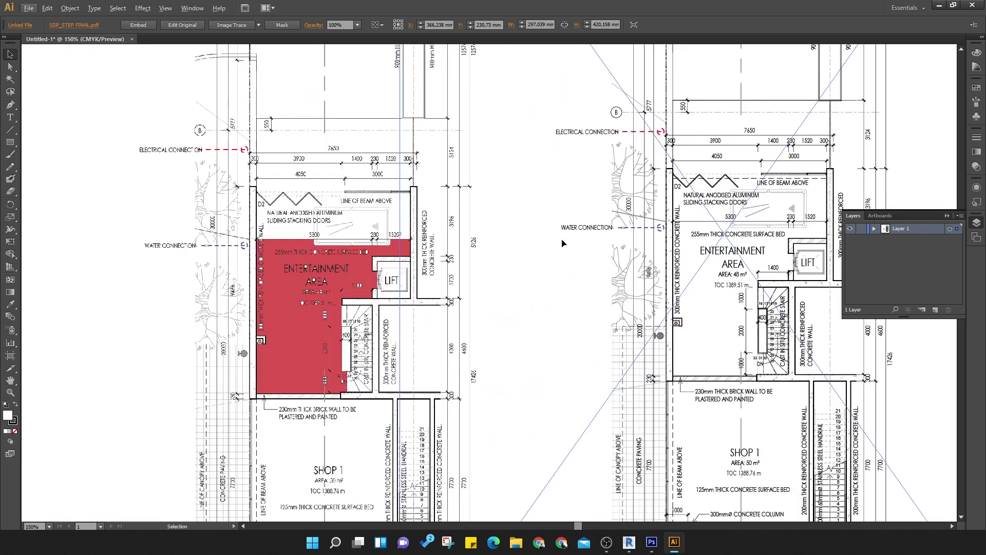
pyautogui.keyDown('alt'); pyautogui.scroll(2, 522, 259); pyautogui.keyUp('alt')
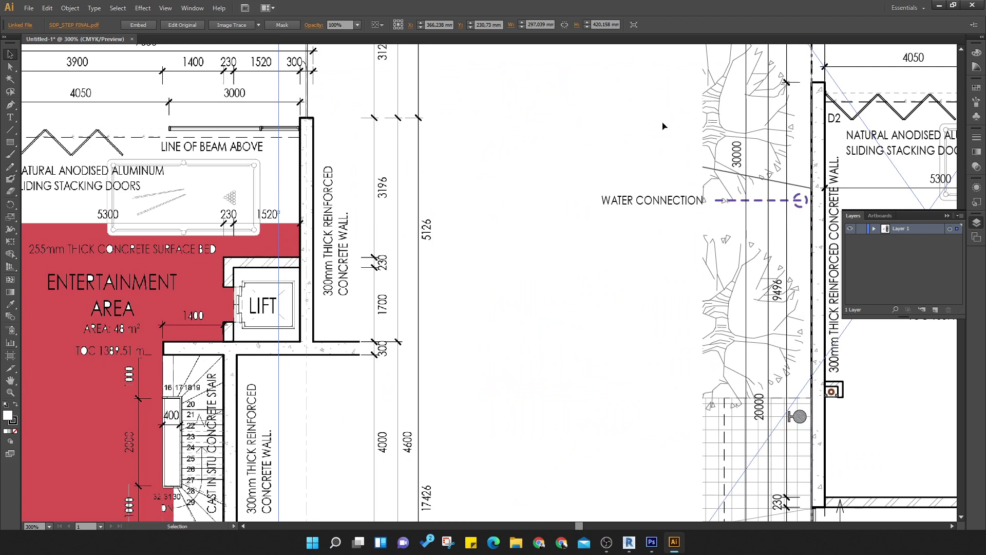
pyautogui.scroll(-2, 441, 123)
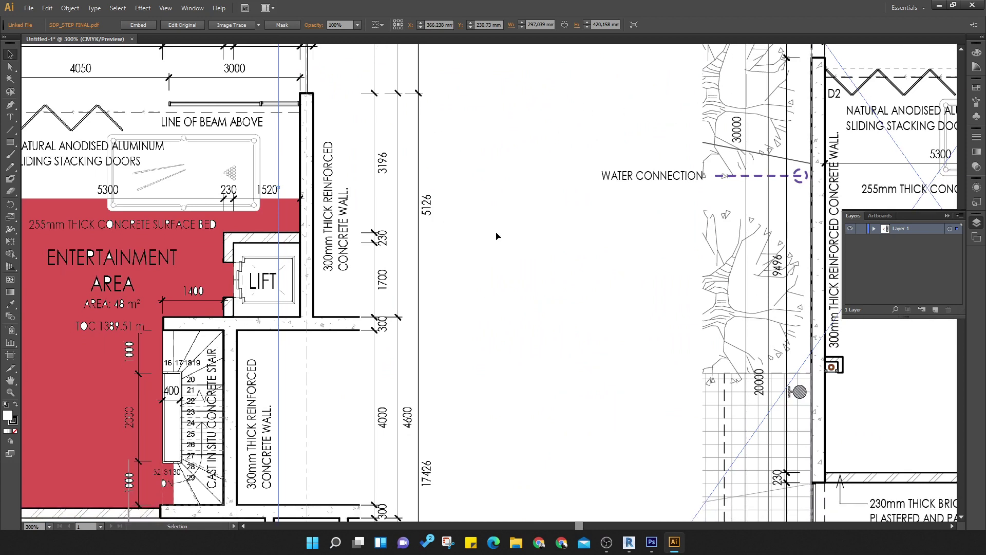
pyautogui.keyDown('alt'); pyautogui.scroll(6, 260, 237); pyautogui.keyUp('alt')
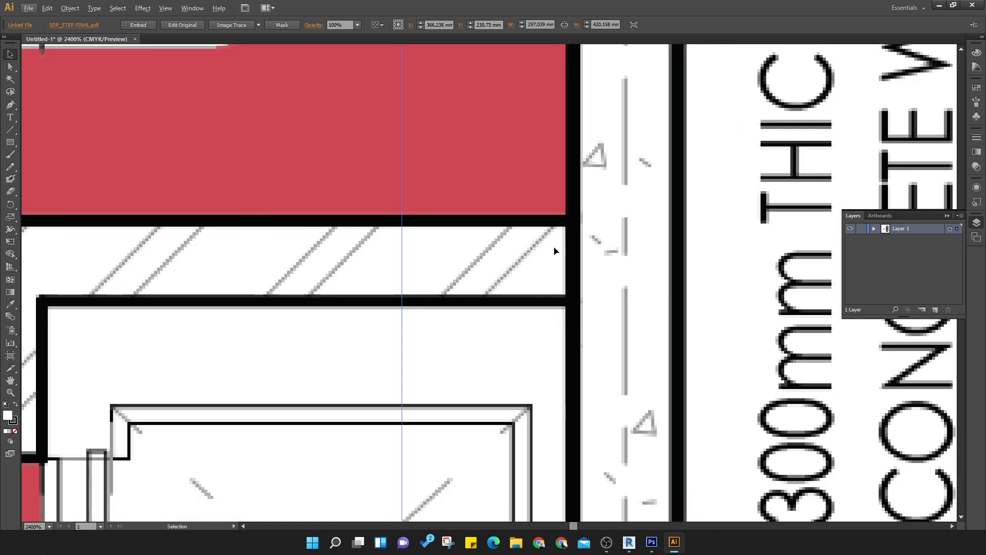
pyautogui.keyDown('alt'); pyautogui.scroll(-2, 599, 250); pyautogui.keyUp('alt')
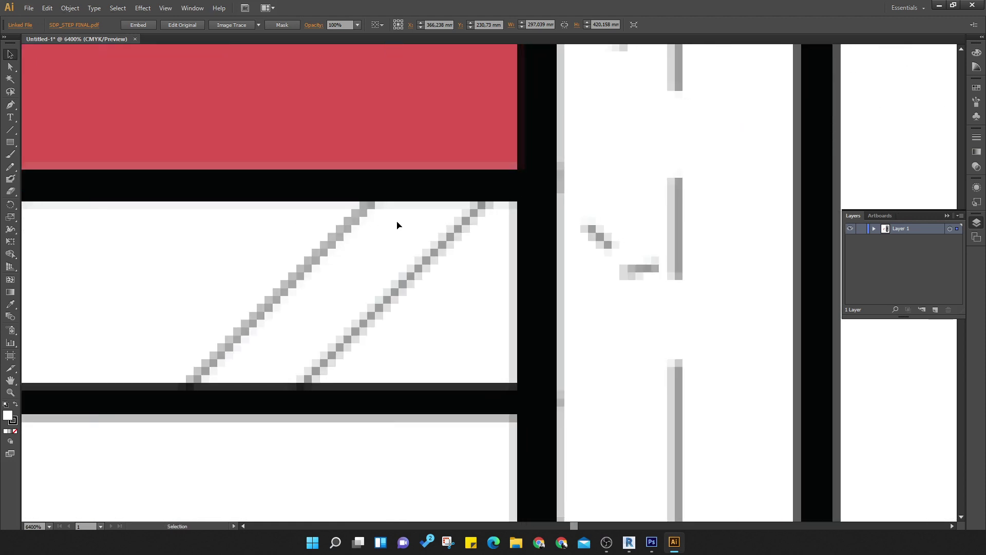
pyautogui.keyDown('alt'); pyautogui.scroll(-9, 418, 235); pyautogui.keyUp('alt')
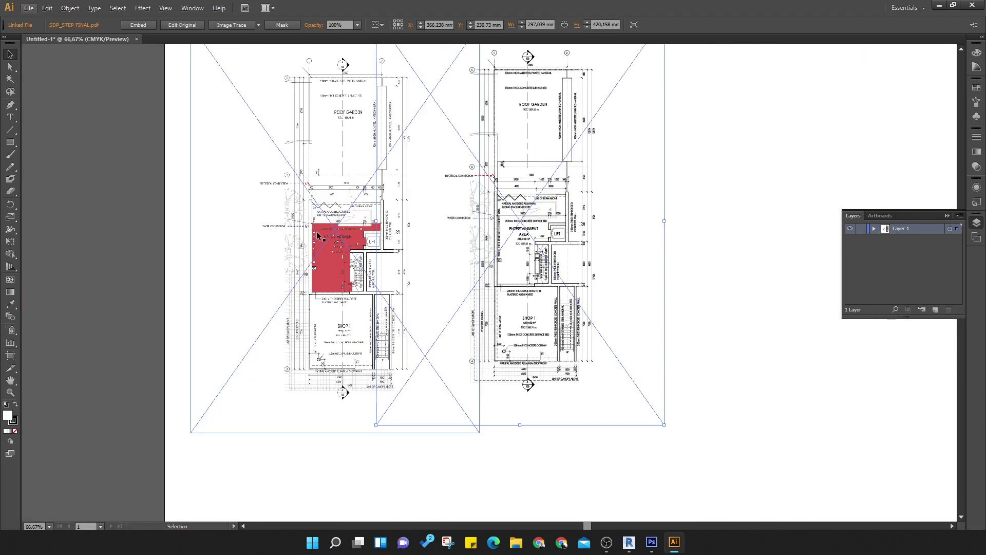
# Compare the Shop 1 area of the coloured PNG plan with the stair numbers and wall lines of the PDF plan up close
pyautogui.click(391, 265)
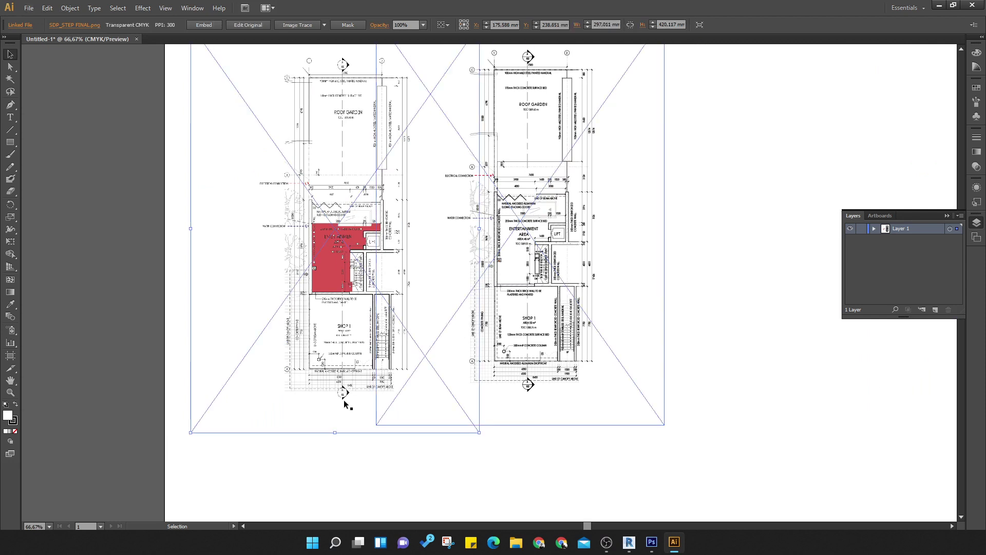
pyautogui.keyDown('ctrl'); pyautogui.hscroll(-3, 346, 400); pyautogui.keyUp('ctrl')
pyautogui.keyDown('alt'); pyautogui.scroll(3, 496, 366); pyautogui.keyUp('alt')
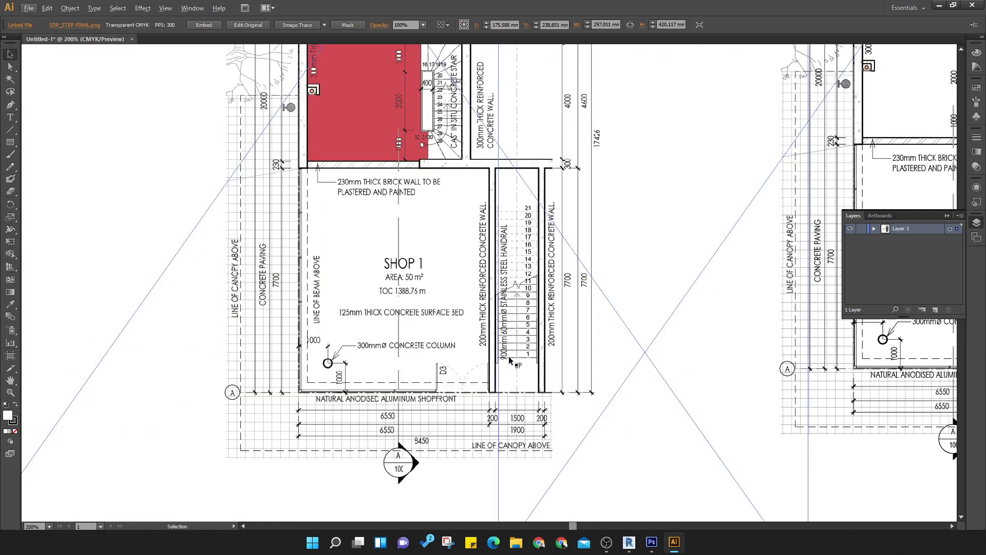
pyautogui.keyDown('alt'); pyautogui.scroll(-2, 310, 323); pyautogui.keyUp('alt')
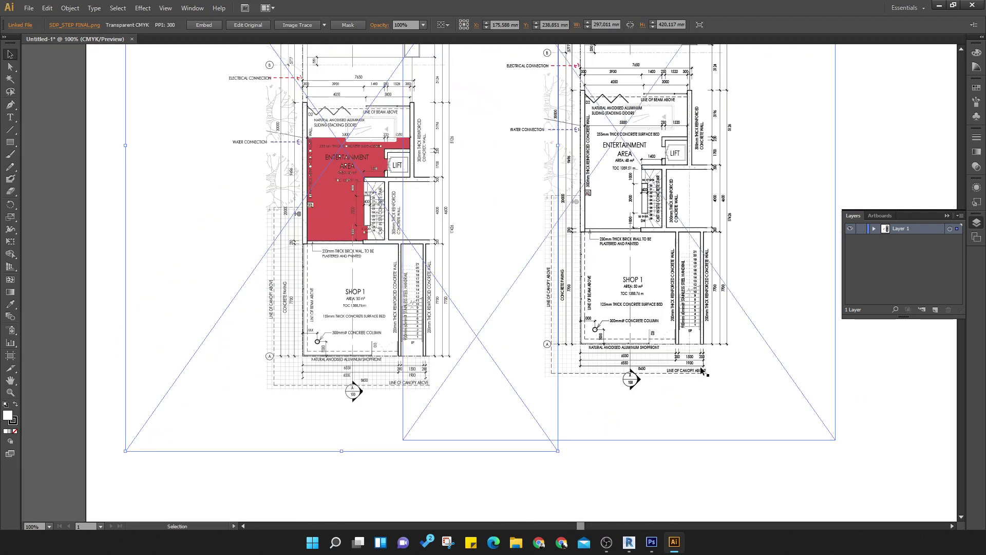
pyautogui.keyDown('alt'); pyautogui.scroll(6, 713, 285); pyautogui.keyUp('alt')
pyautogui.keyDown('alt'); pyautogui.scroll(3, 630, 245); pyautogui.keyUp('alt')
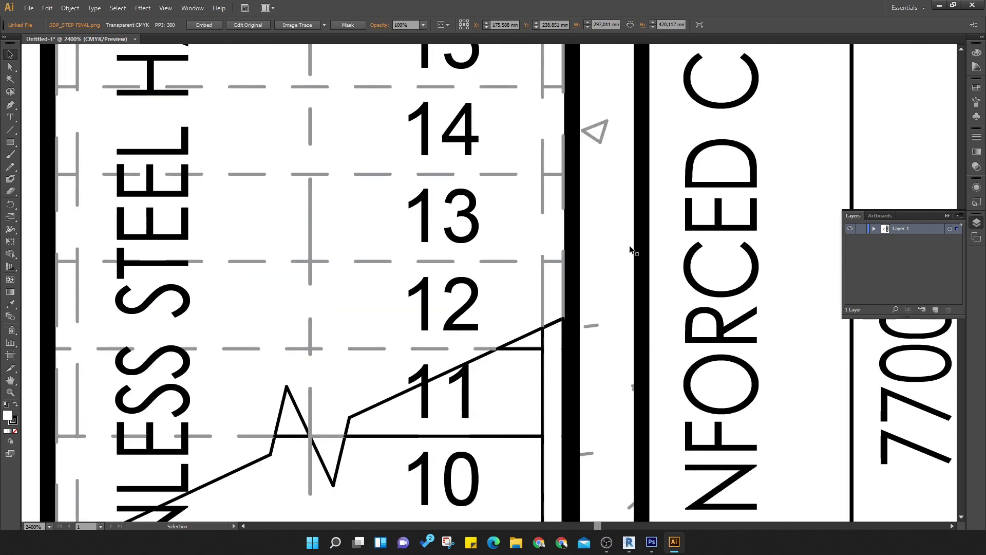
pyautogui.keyDown('alt'); pyautogui.scroll(2, 623, 248); pyautogui.keyUp('alt')
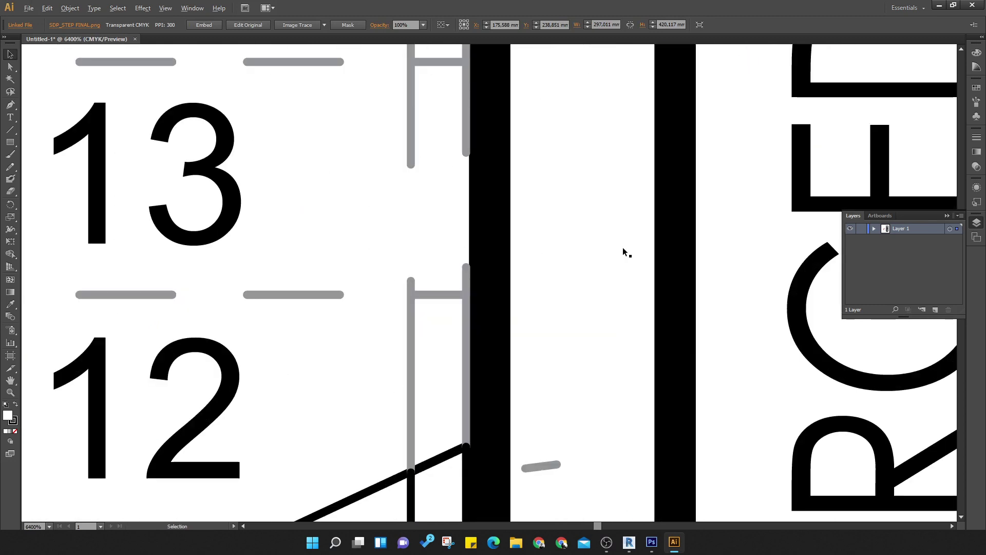
pyautogui.keyDown('alt'); pyautogui.scroll(-4, 622, 247); pyautogui.keyUp('alt')
pyautogui.keyDown('alt'); pyautogui.scroll(-4, 622, 248); pyautogui.keyUp('alt')
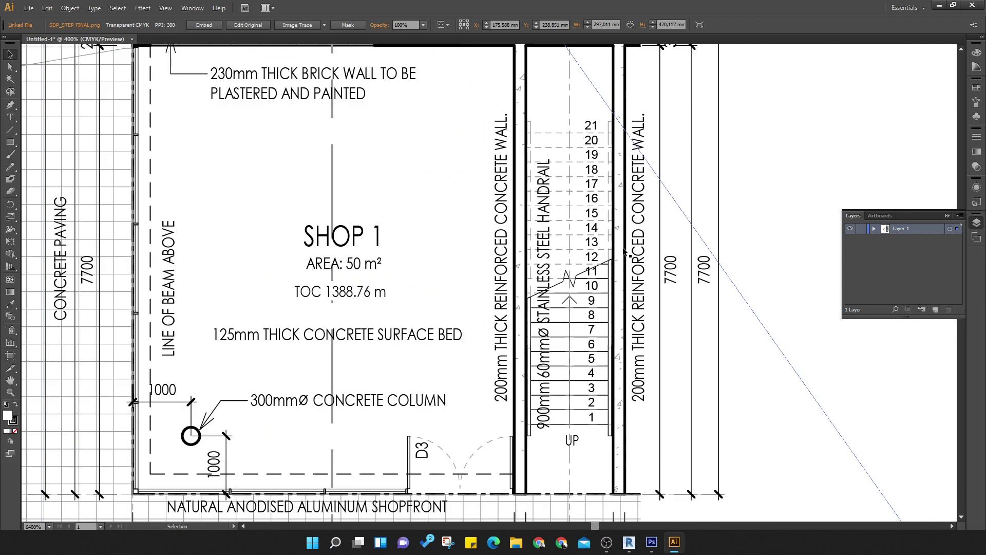
pyautogui.keyDown('alt'); pyautogui.scroll(-4, 566, 268); pyautogui.keyUp('alt')
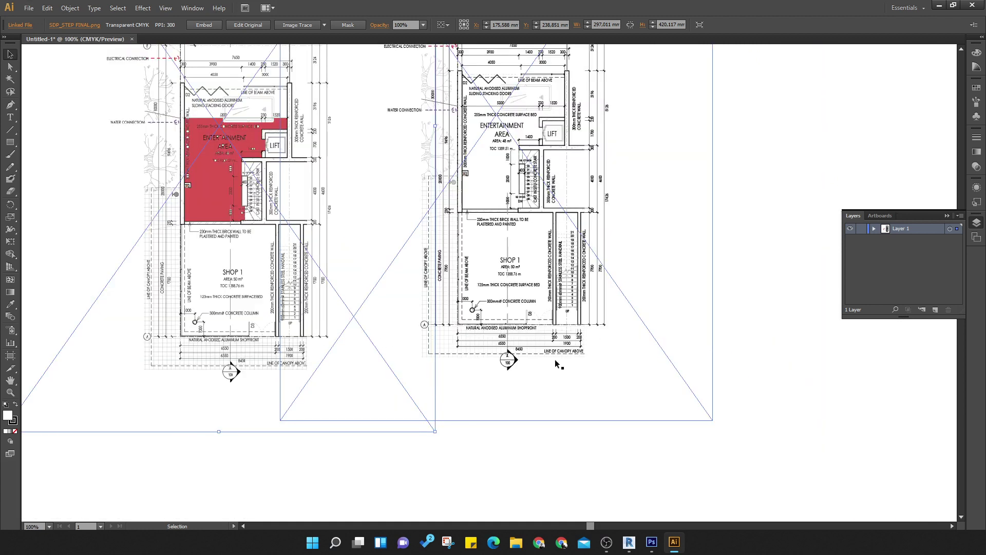
# Move the coloured PNG plan slightly up and to the left on the artboard and clear the selection
pyautogui.click(511, 463)
pyautogui.click(260, 223)
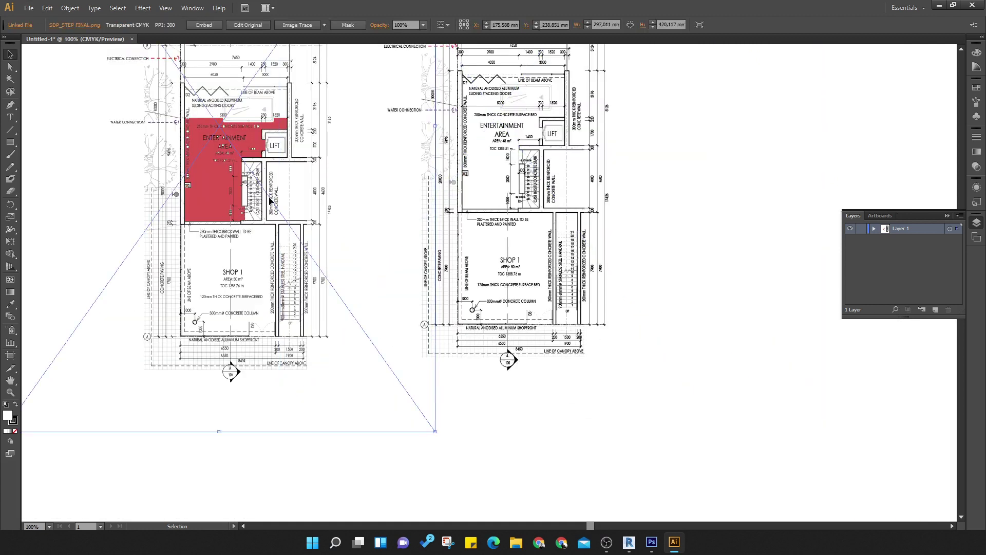
pyautogui.moveTo(270, 201); pyautogui.dragTo(260, 140)
pyautogui.click(668, 202)
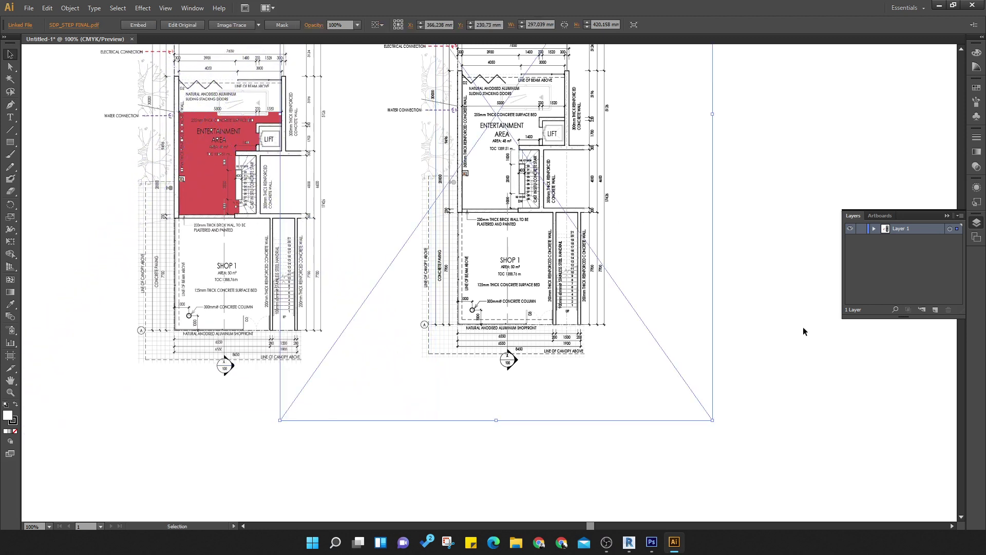
pyautogui.click(593, 455)
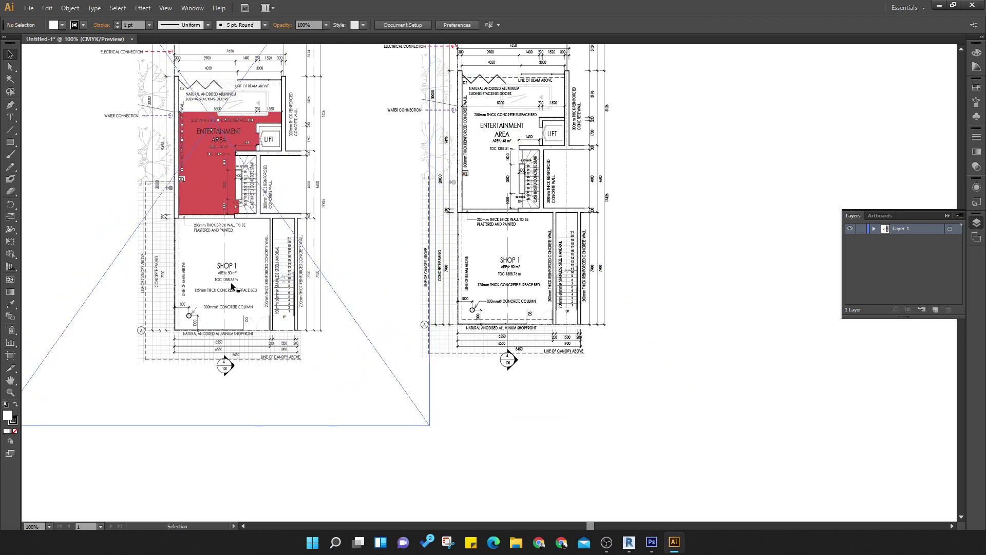
# Inspect the coloured plan around the brick wall between the entertainment area and Shop 1, and view both plans on the whole artboard
pyautogui.keyDown('ctrl'); pyautogui.hscroll(-2, 170, 215); pyautogui.keyUp('ctrl')
pyautogui.keyDown('alt'); pyautogui.scroll(3, 233, 212); pyautogui.keyUp('alt')
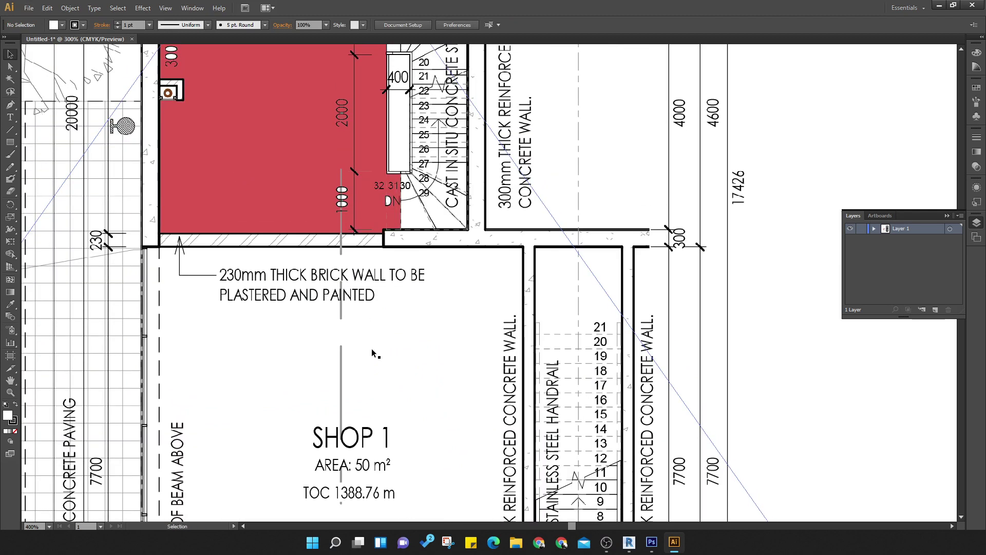
pyautogui.keyDown('alt'); pyautogui.scroll(-3, 374, 352); pyautogui.keyUp('alt')
pyautogui.keyDown('alt'); pyautogui.scroll(-1, 501, 303); pyautogui.keyUp('alt')
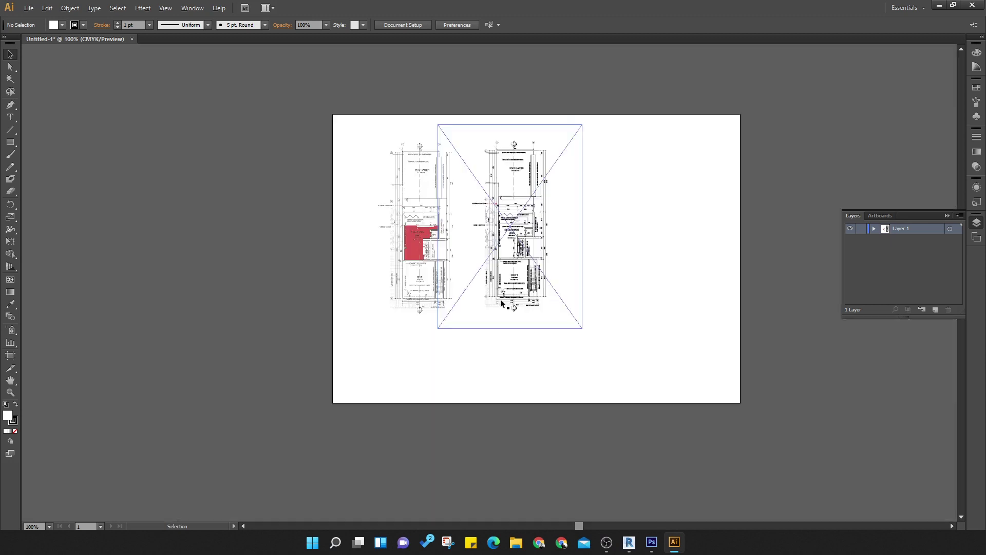
pyautogui.keyDown('alt'); pyautogui.scroll(-3, 501, 304); pyautogui.keyUp('alt')
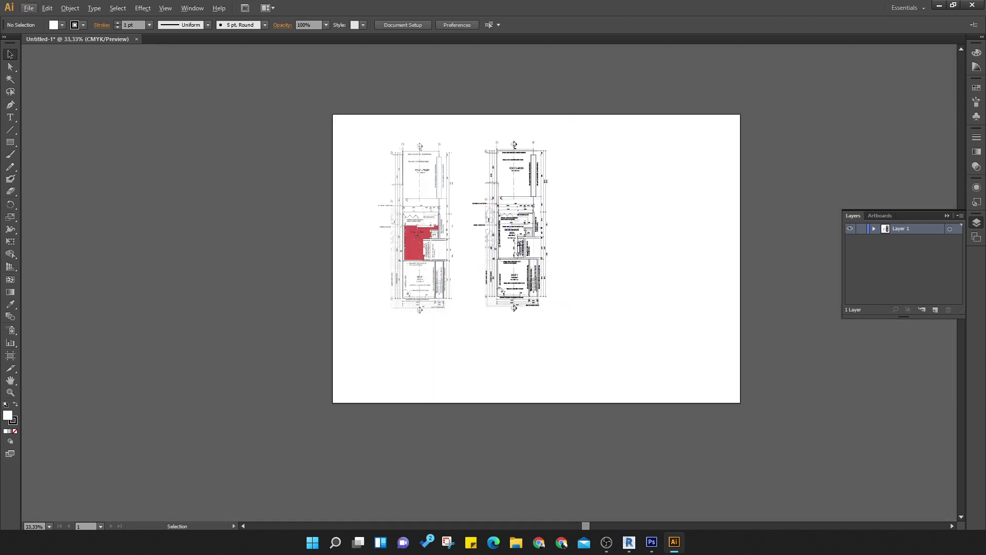